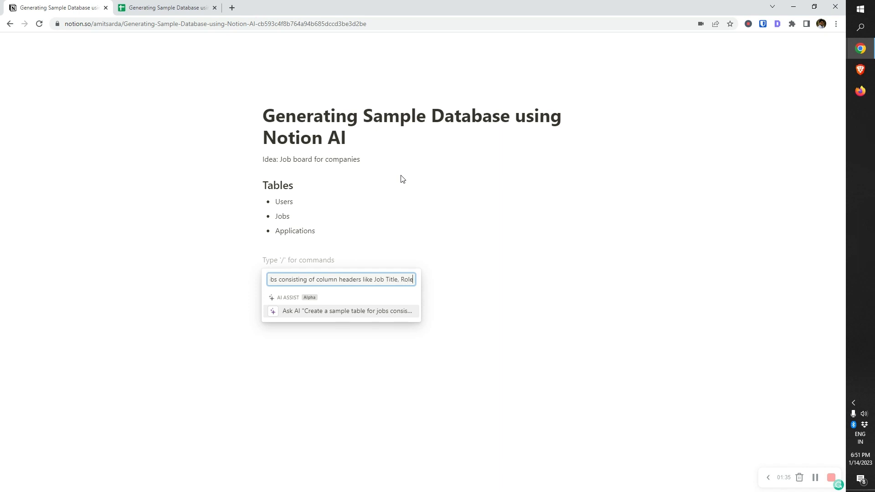
Complete the AI prompt for the jobs table with the headers Responsibilities, Skills, Experience, Salary and Hiring Manager, and generate the table
type("Re")
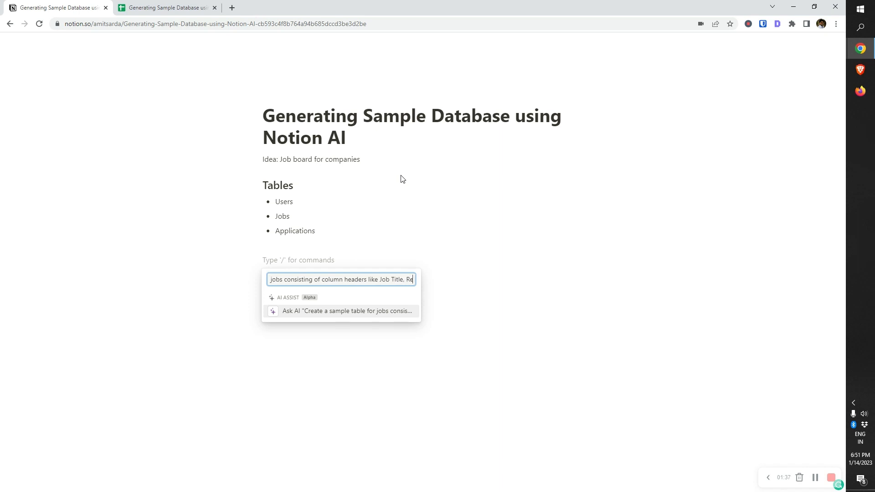
type("sponsibil")
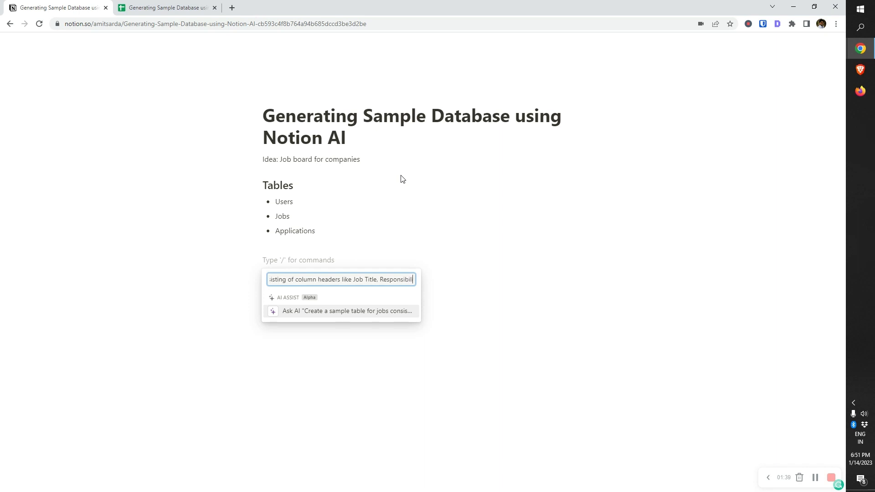
type("ities, Skills, ")
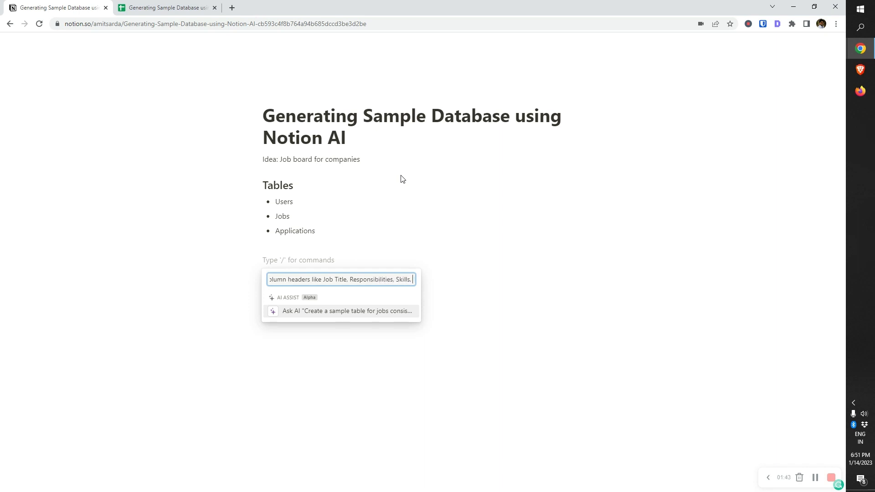
type("Experience, ")
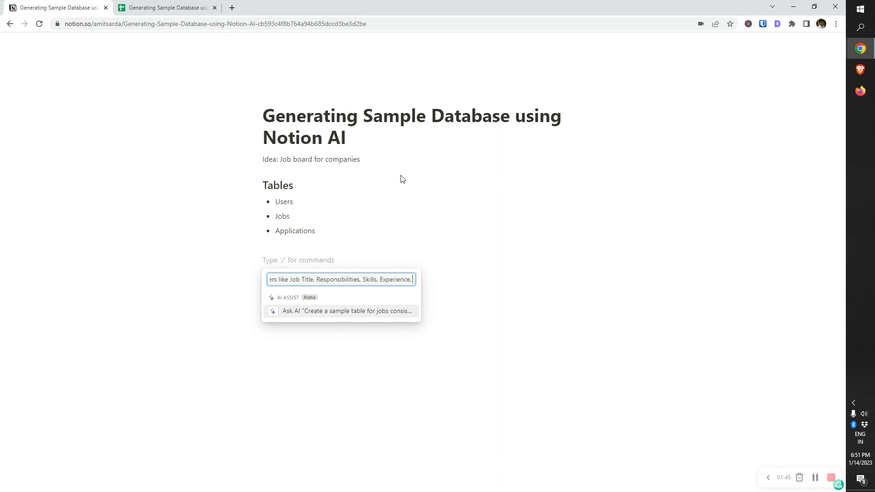
type("Salary")
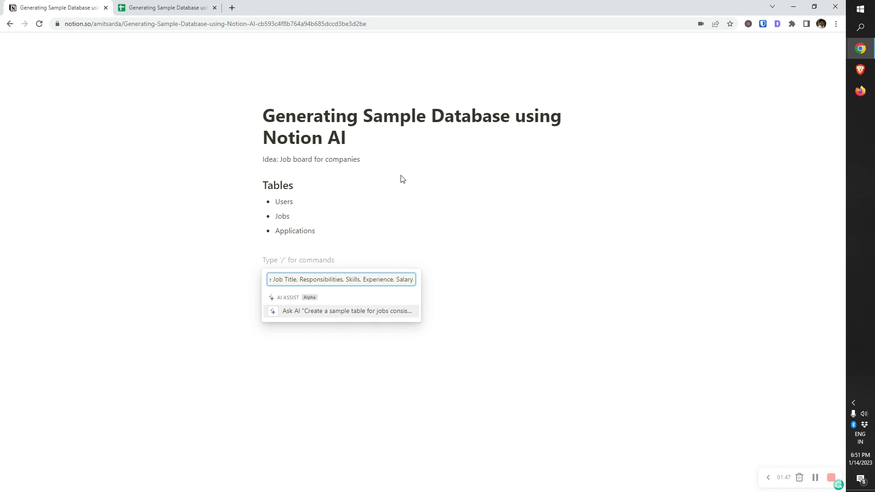
type(", ")
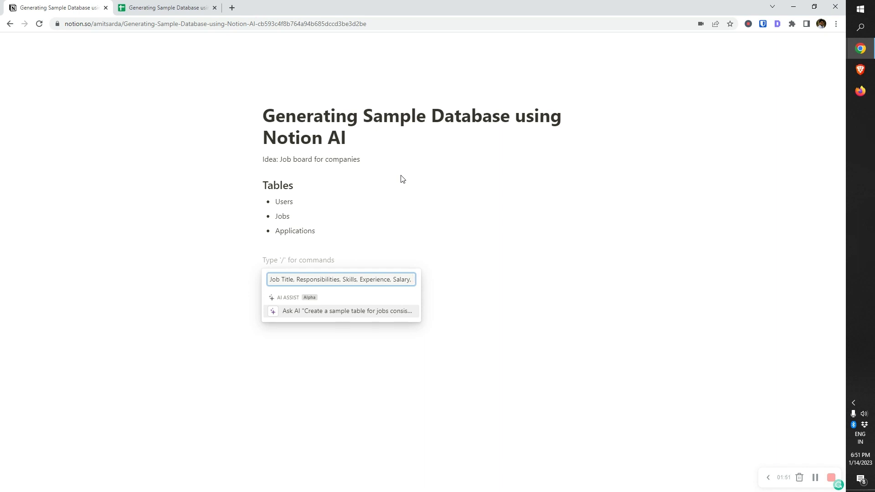
type("Hiring Manager")
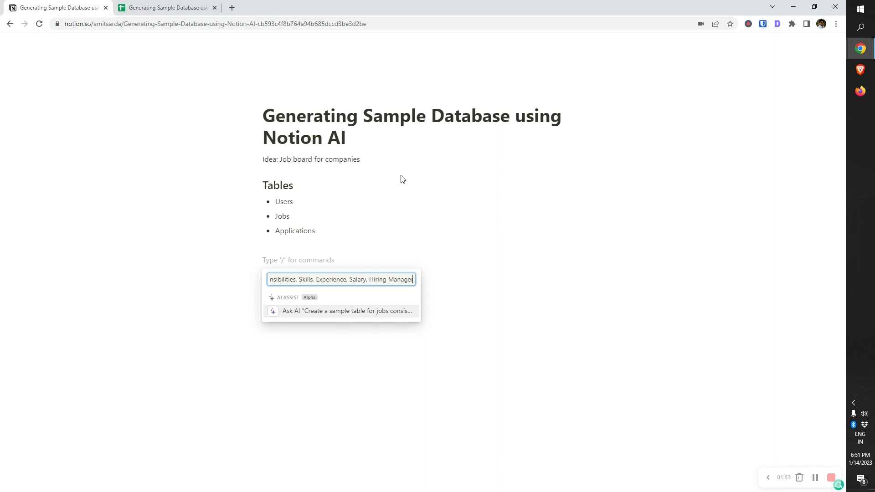
type(",")
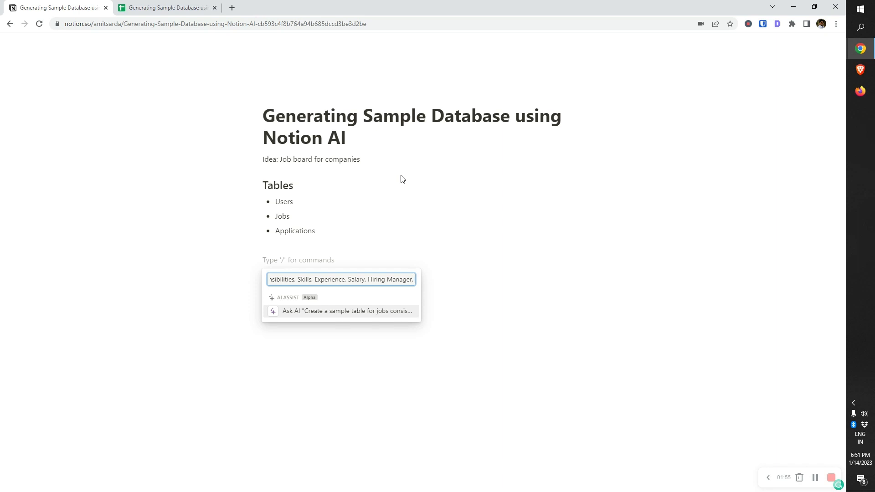
key("Return")
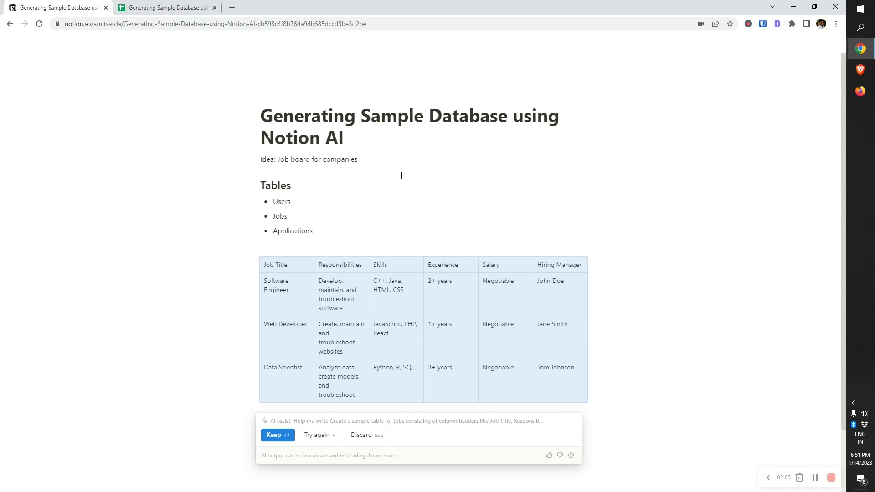
Reopen the AI prompt for another try and add the column "Location (Remote or city name)" at its end
key("r")
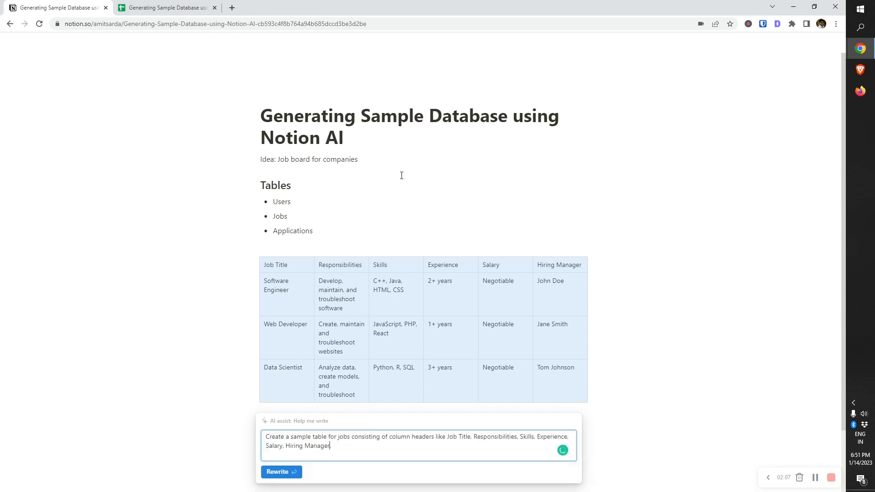
type(", Location (Remo")
type("te or on-pre")
key("ctrl+shift+Left")
key("ctrl+shift+Left")
key("ctrl+shift+Left")
type("city name)")
Add "(give range)" after Salary in the prompt and regenerate the jobs table
key("Up")
type("(give ")
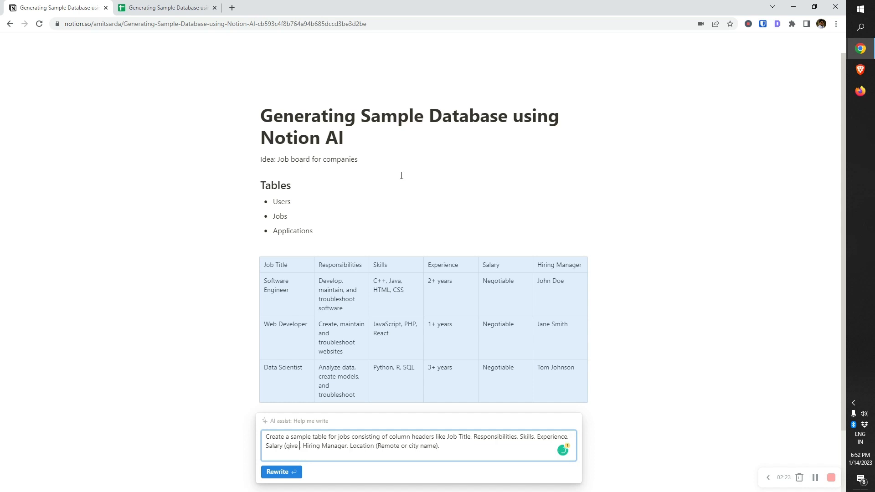
type("range),")
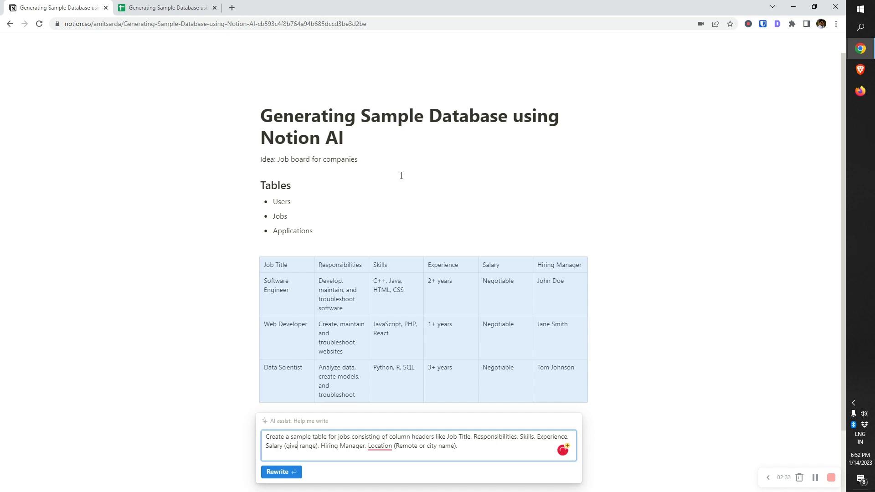
key("ctrl+Left")
key("ctrl+Left")
key("Return")
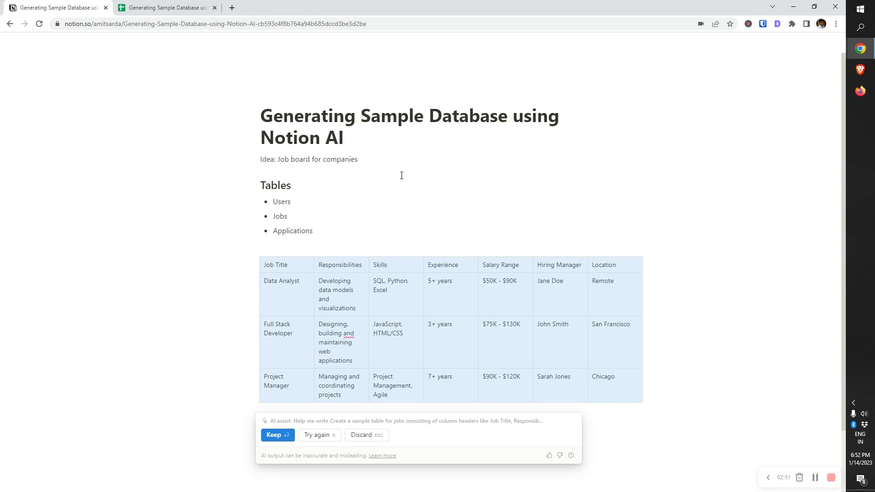
Revise the AI prompt again, adding "(a list of bullet points)" after both Responsibilities and Skills
key("r")
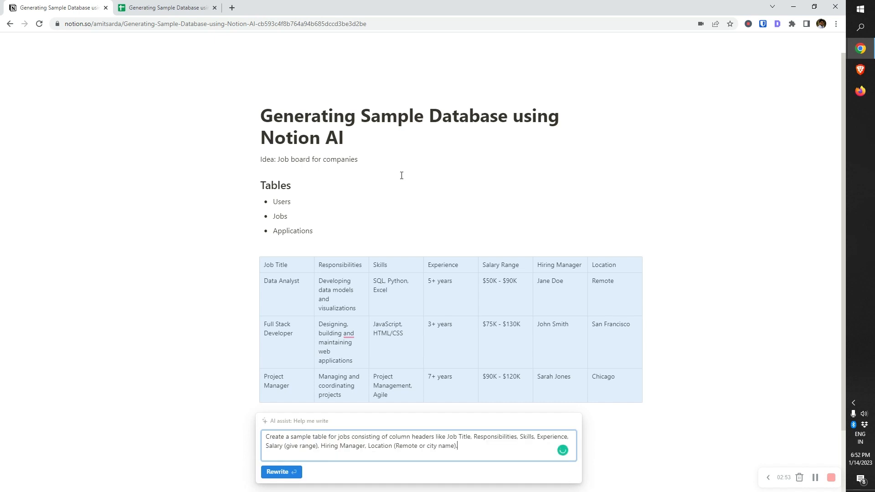
key("Up")
type("(a list of")
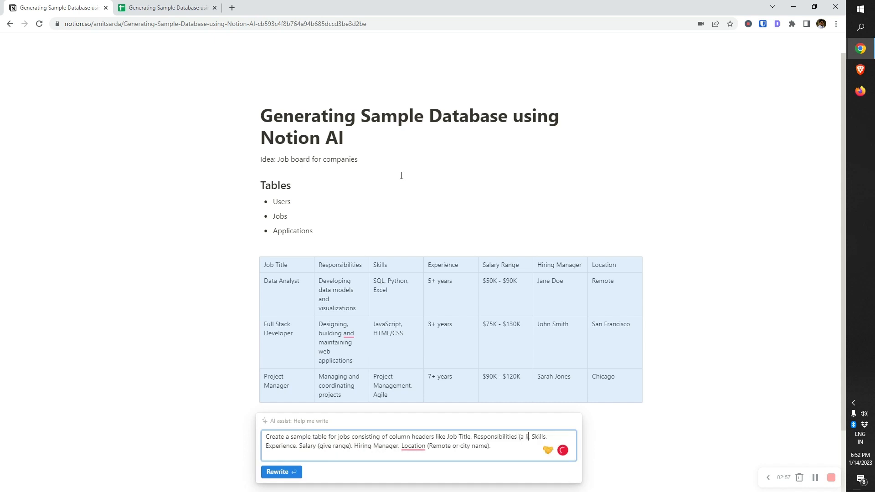
type(" bullet points")
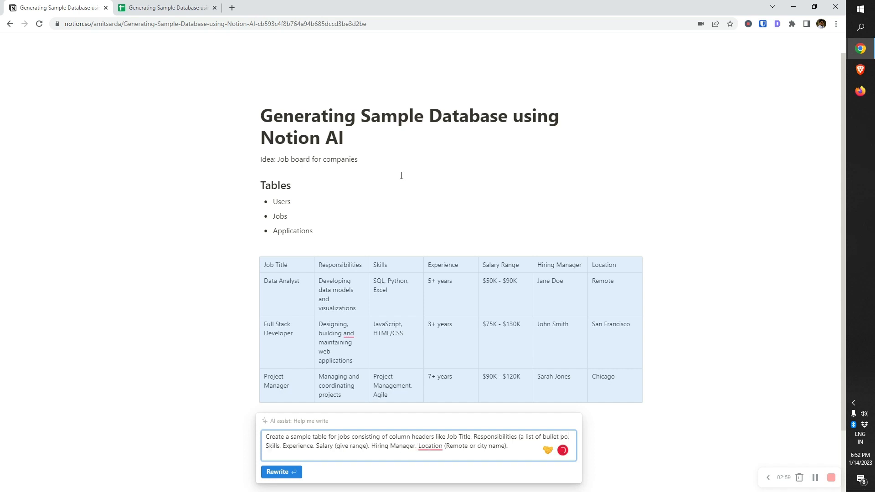
type(")")
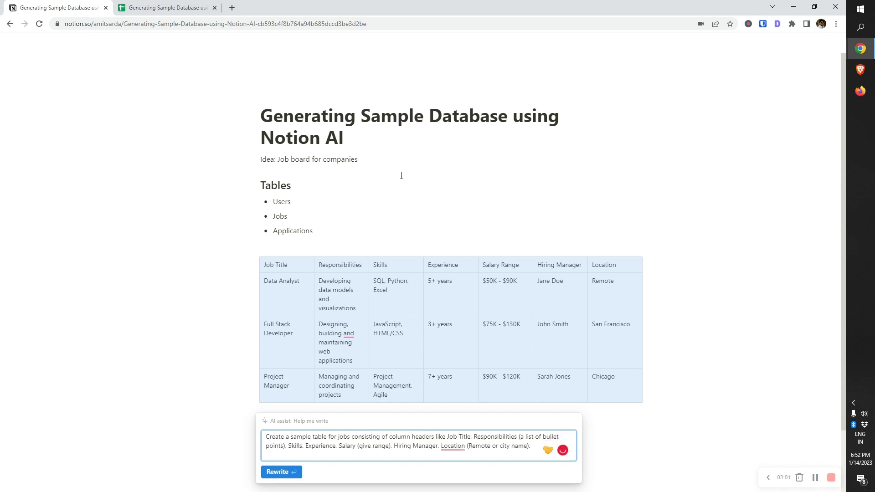
type(" ()")
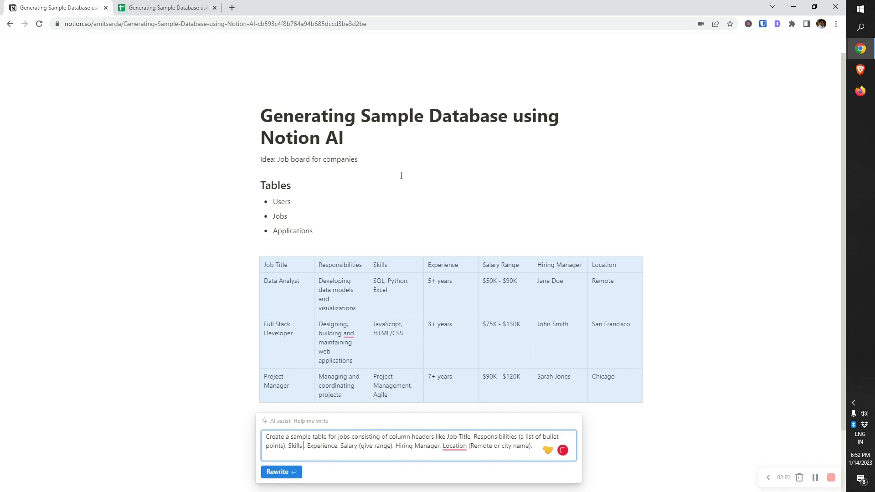
type("a list of bu")
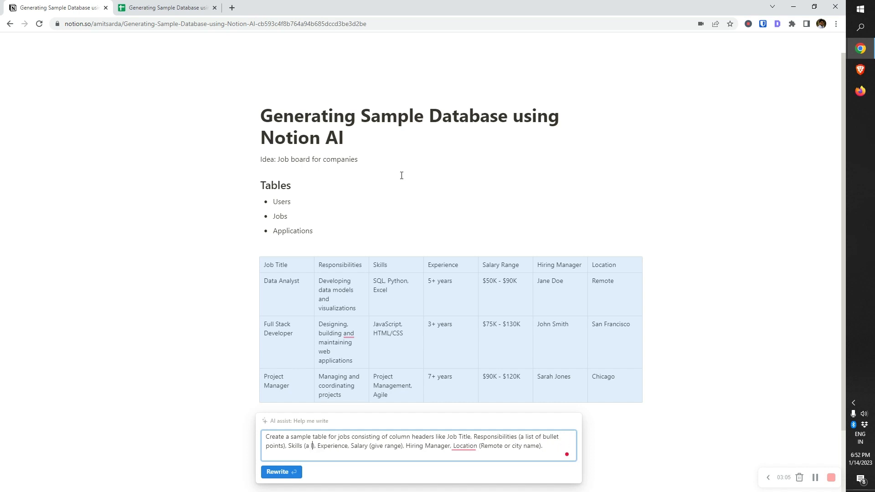
type("llet points")
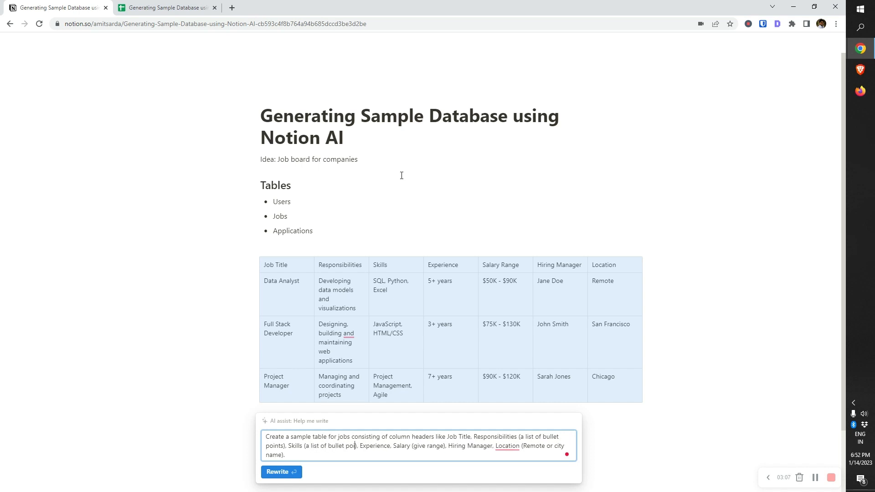
Insert a Department column before Hiring Manager in the prompt and regenerate the jobs table
key("Down")
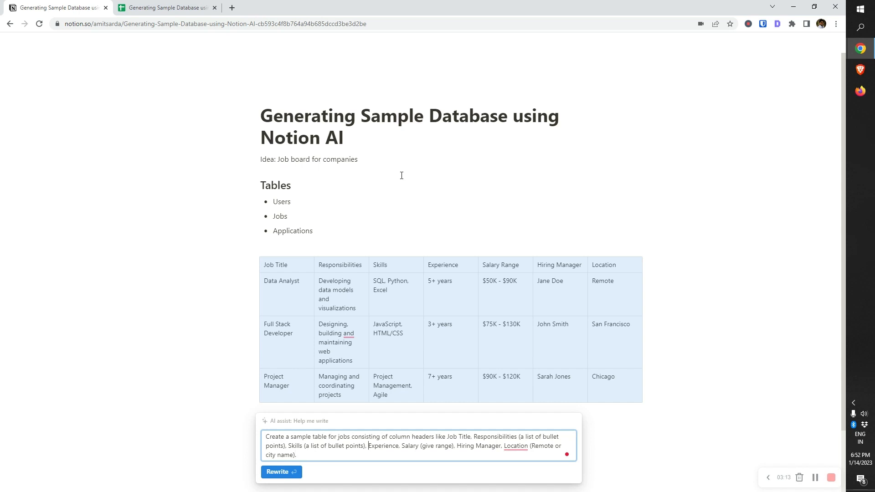
type("Department,")
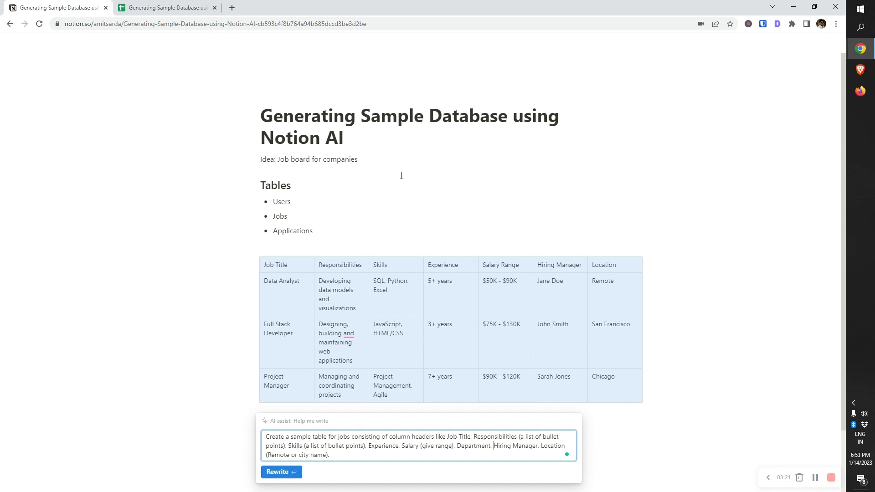
key("Return")
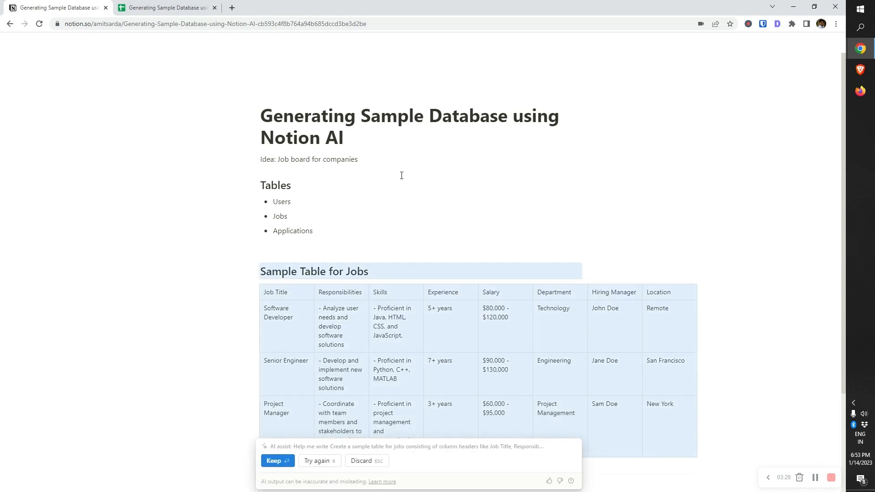
Reopen the AI prompt and change the Responsibilities note to "a list of multiple bullet points for roles and responsibilities"
left_click(317, 461)
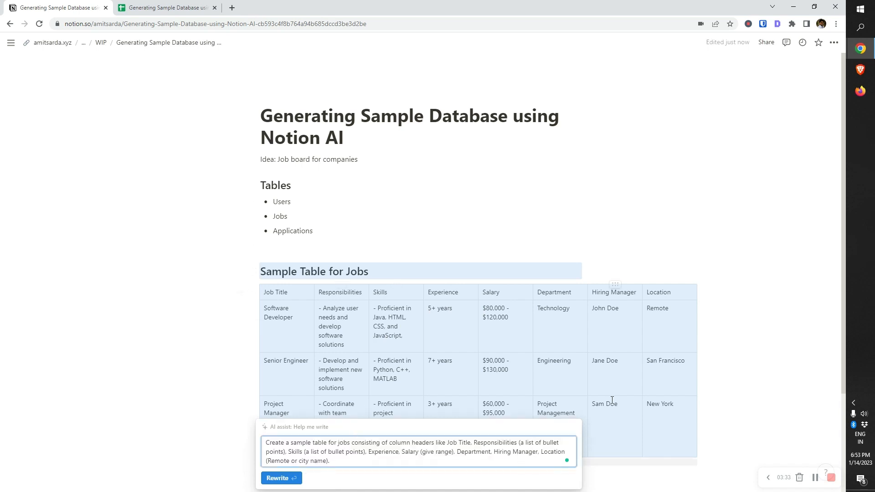
type("mn")
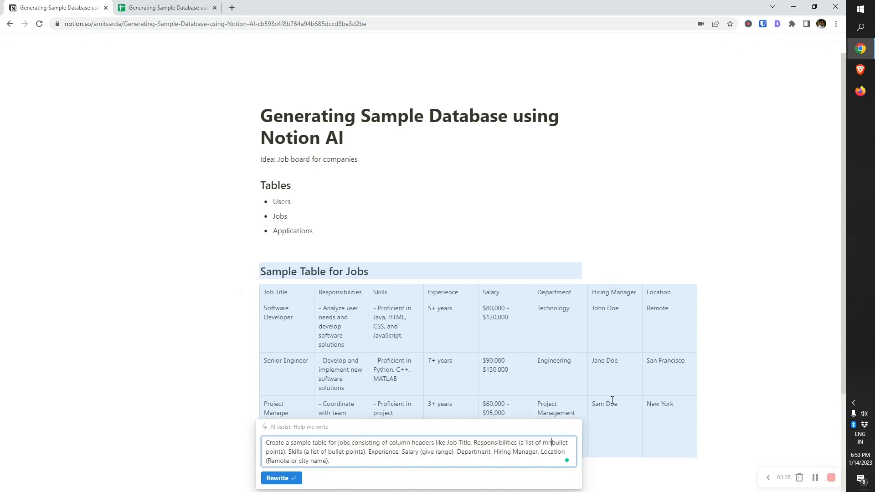
type("ltiple ")
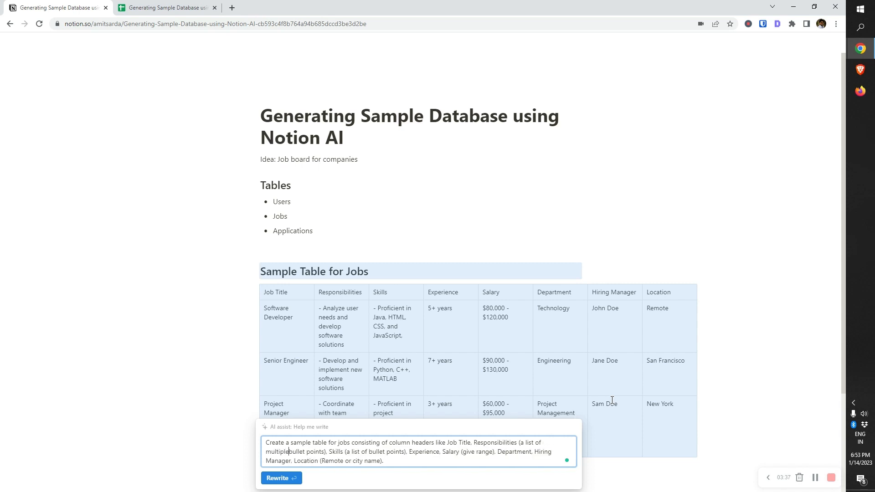
type(" for role")
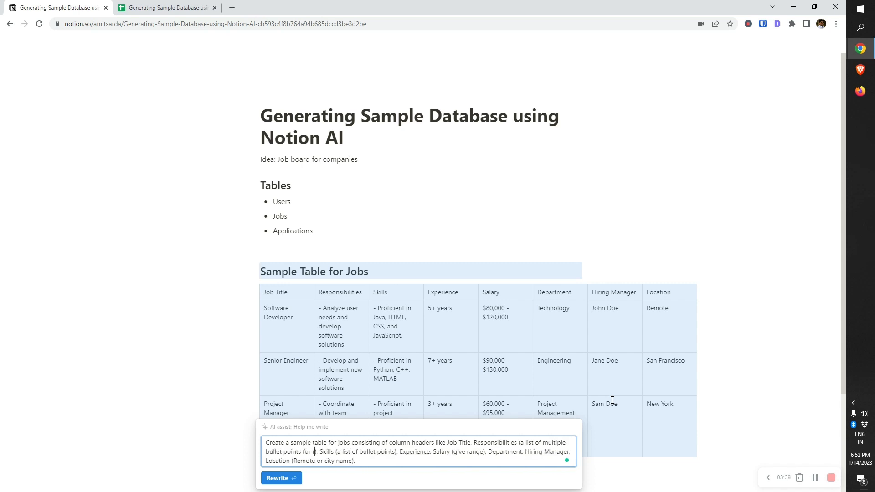
type("s and respons")
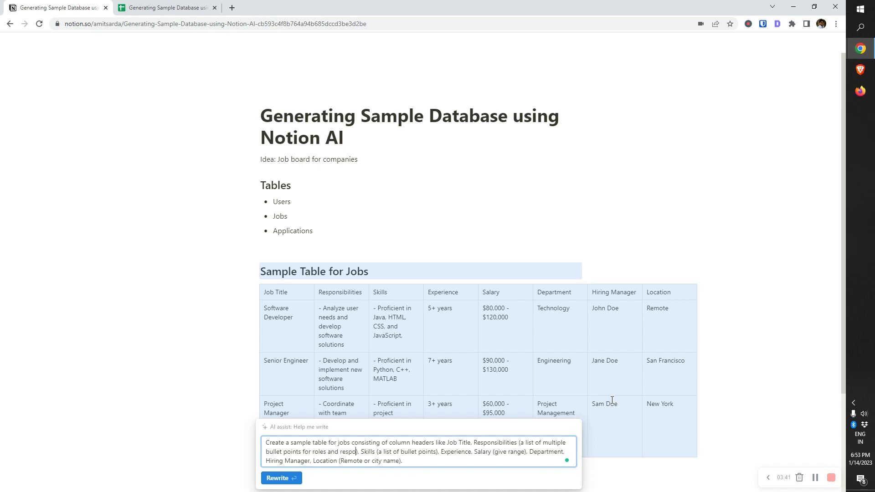
type("ibilities")
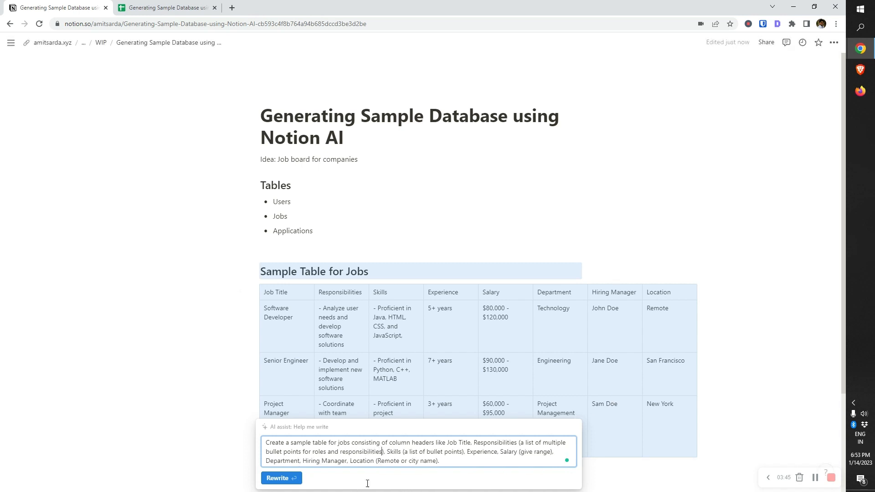
Extend the Skills note to "a list of bullet points for all skills required for the job", regenerate the table and review its rows
left_click(463, 451)
type("points f")
type("or all sk")
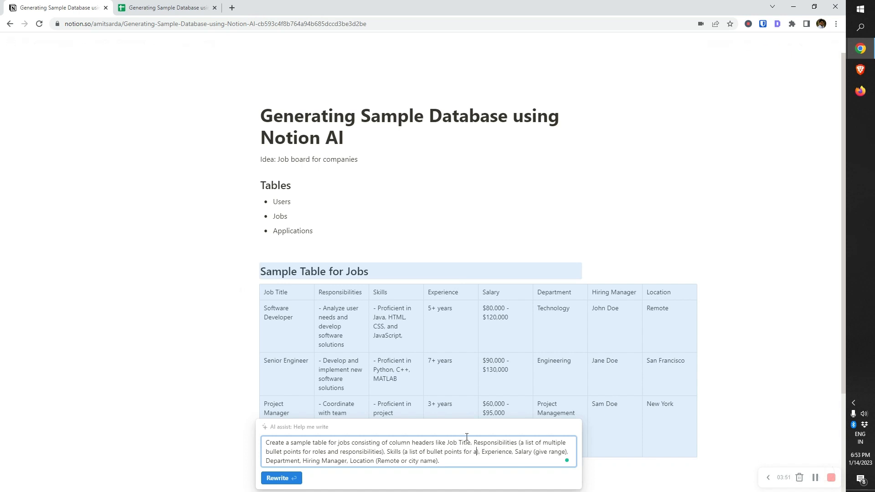
type("ills required for t")
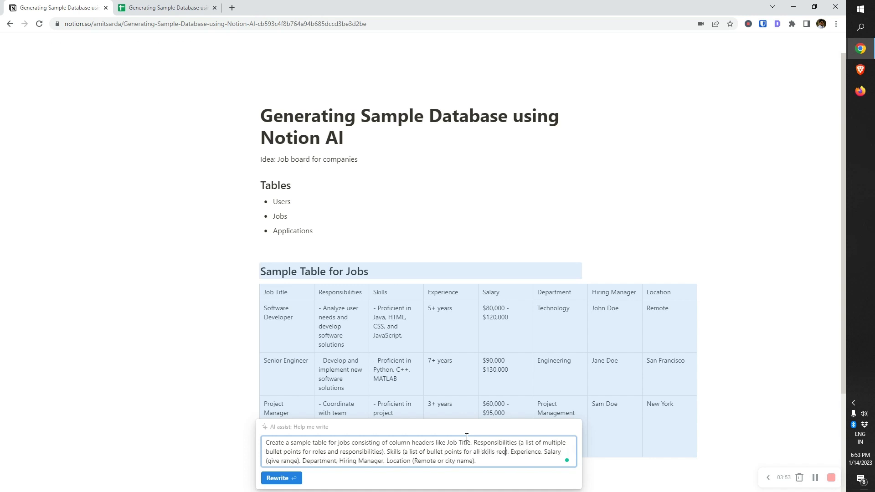
type("he job")
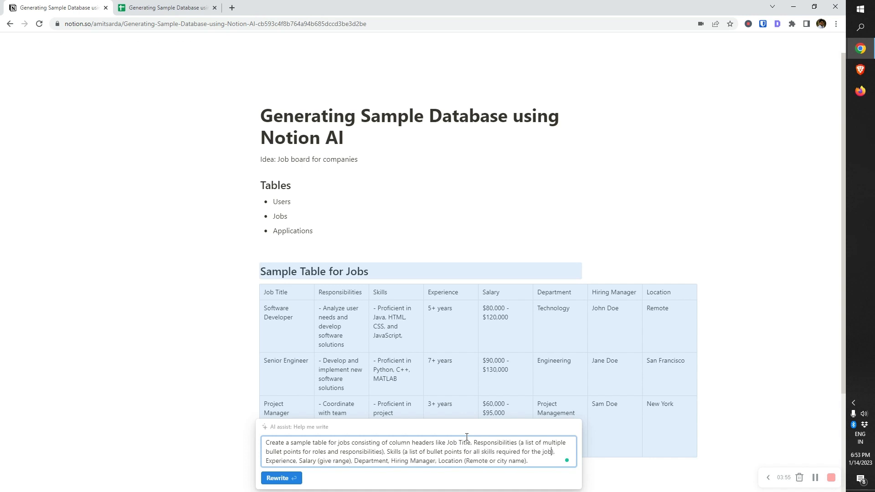
left_click(296, 482)
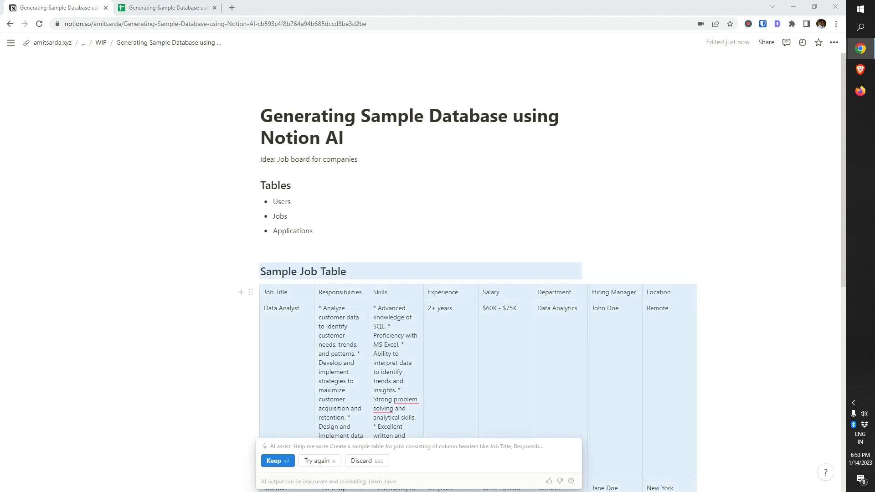
scroll(482, 259, "down", 7)
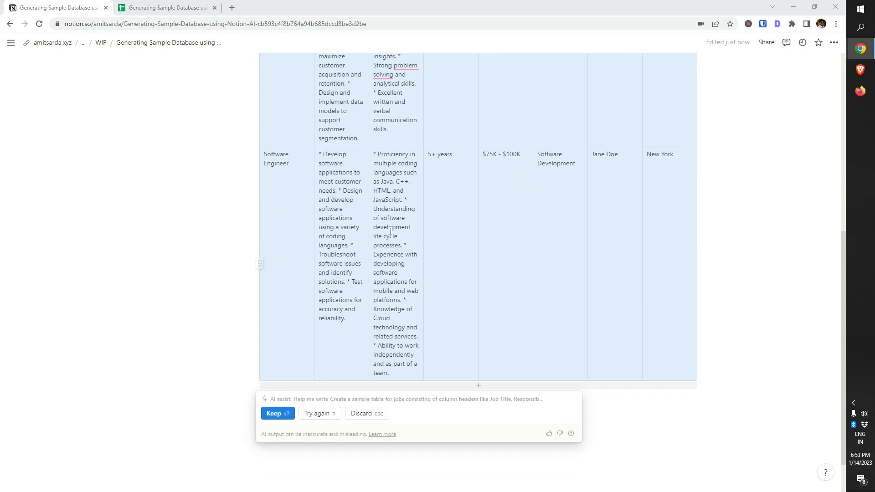
scroll(390, 231, "up", 4)
scroll(390, 231, "down", 5)
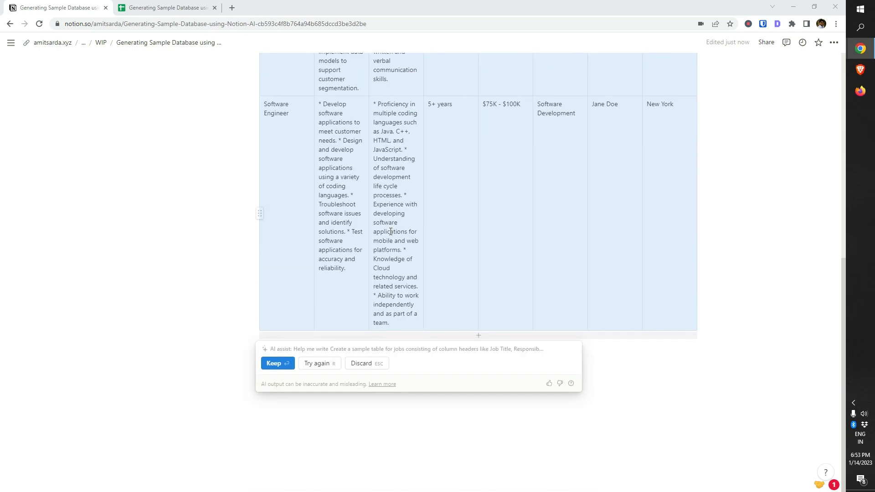
Append "Create 10 such records for job openings." to the AI prompt, regenerate the table and review its rows
left_click(324, 362)
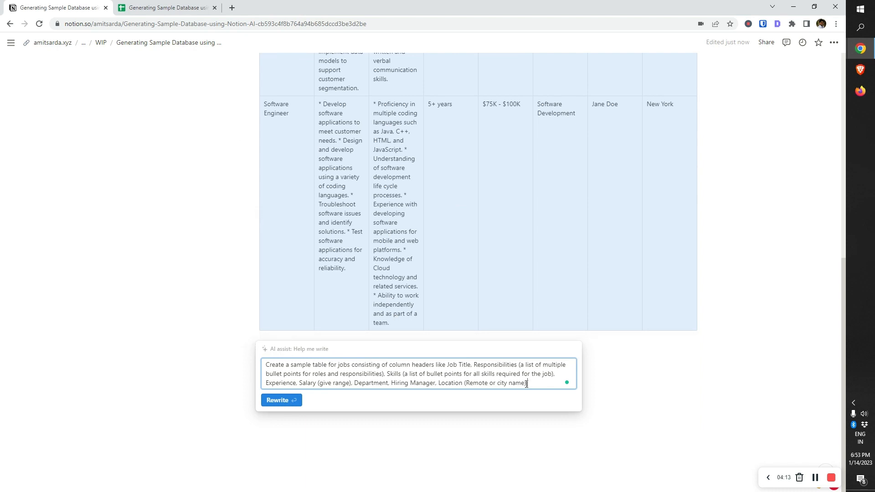
type("Create ")
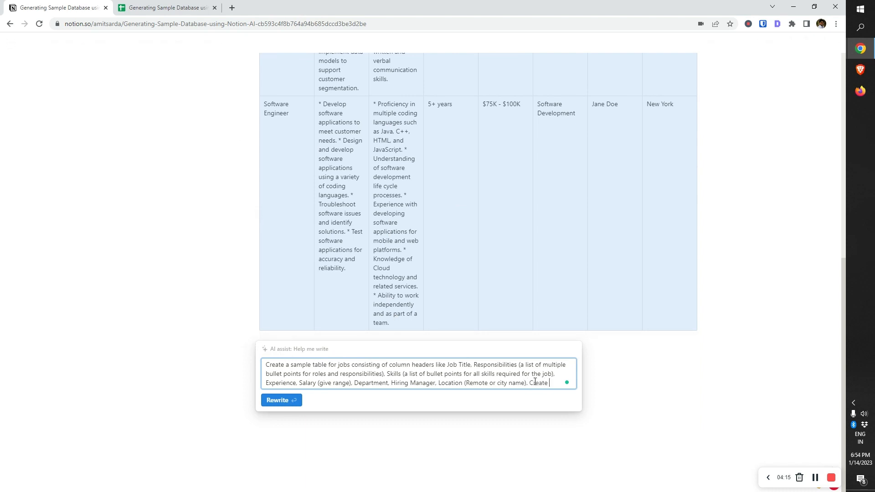
type("10 ")
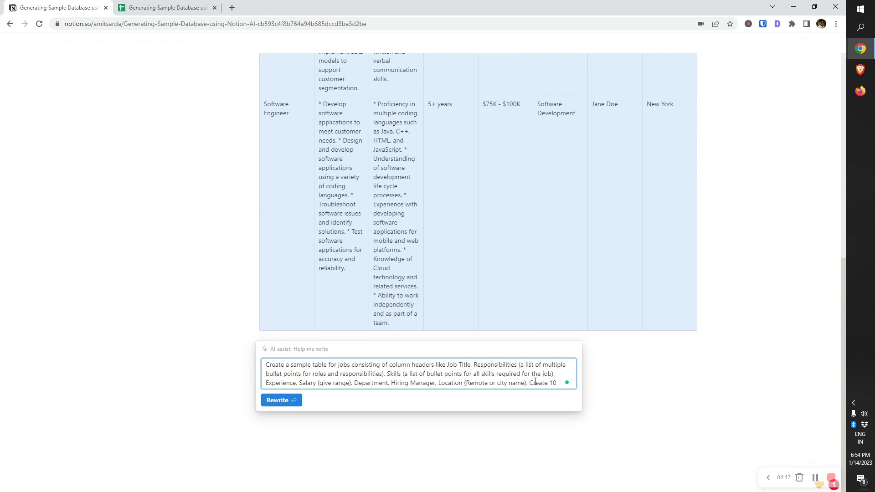
type("such job openings.")
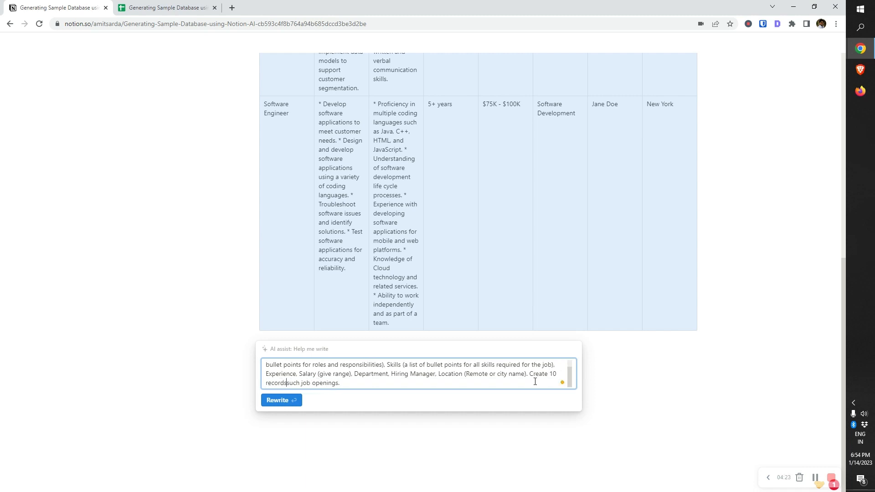
key("ctrl+Right")
type("records for")
key("Return")
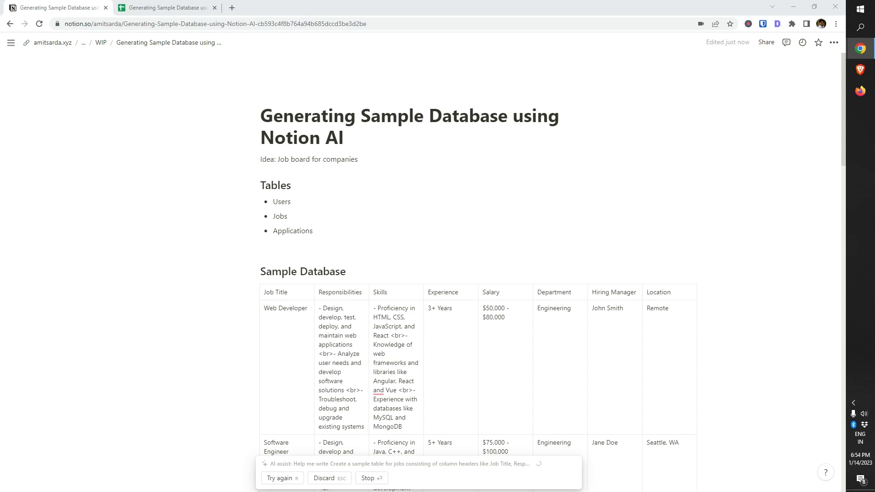
scroll(483, 373, "down", 7)
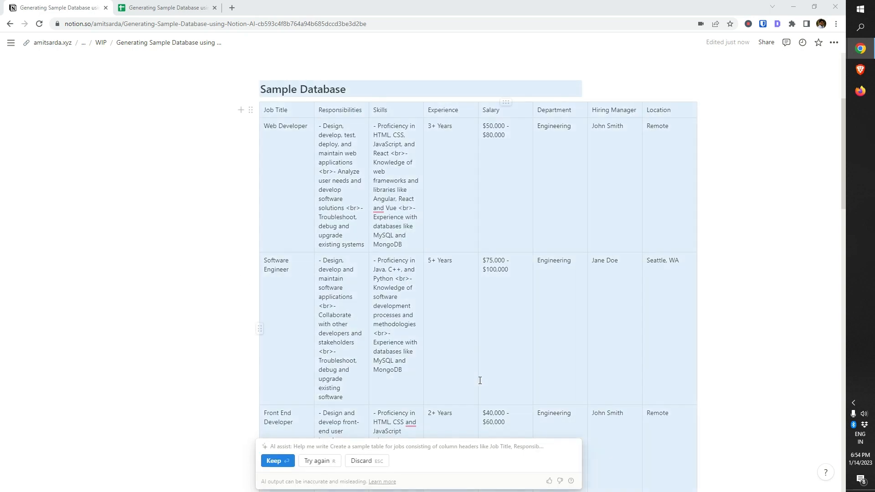
scroll(485, 373, "down", 8)
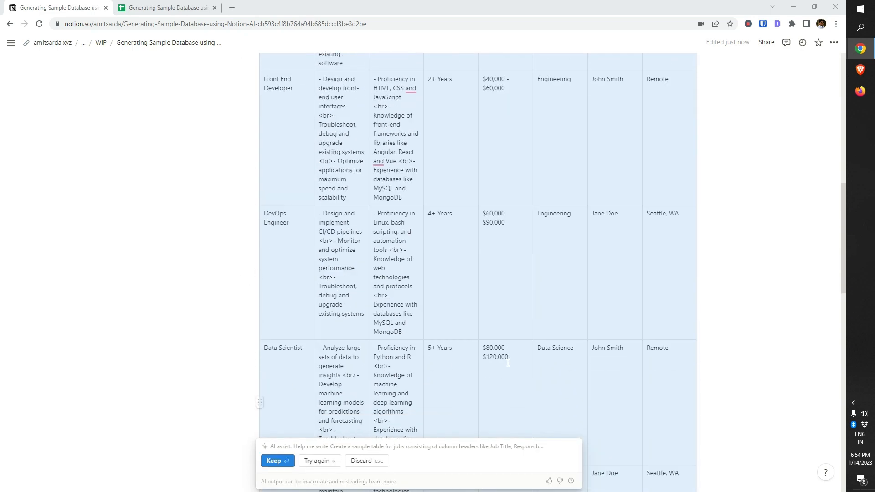
scroll(508, 363, "down", 11)
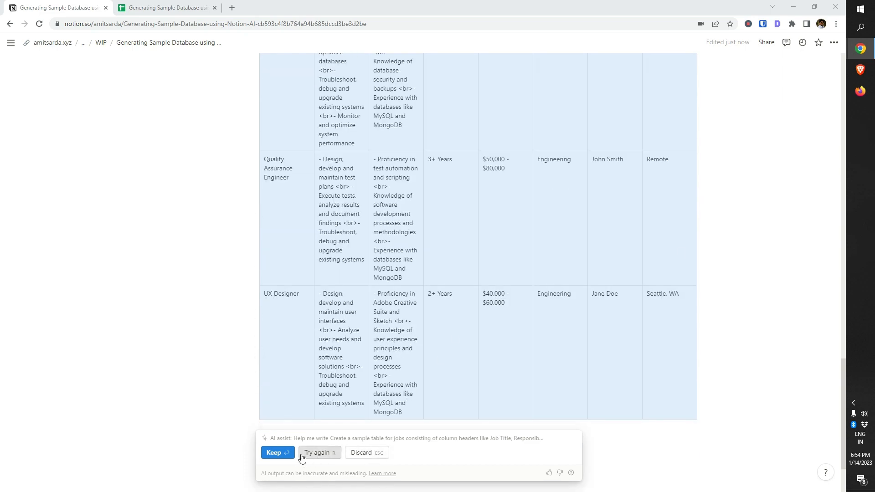
Insert a "Job summary" column between Job Title and Responsibilities in the AI prompt and regenerate the table
left_click(343, 438)
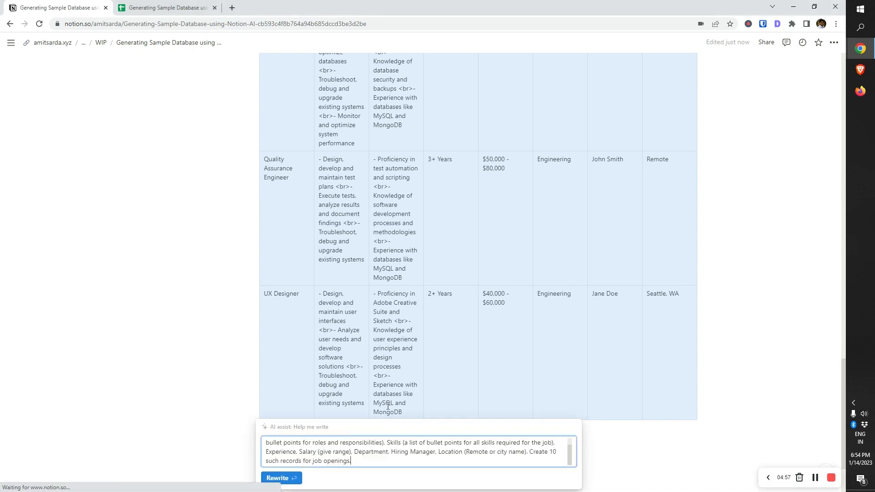
key("Right")
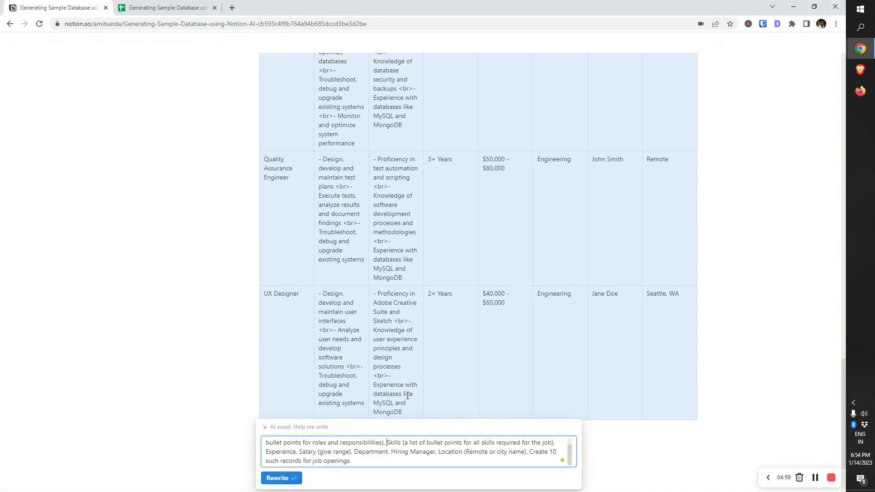
key("Up")
key("Up")
key("ctrl+Right")
key("ctrl+Right")
key("ctrl+Right")
key("ctrl+Right")
key("ctrl+Right")
key("ctrl+Right")
key("ctrl+Right")
key("ctrl+Right")
key("ctrl+Right")
key("ctrl+Right")
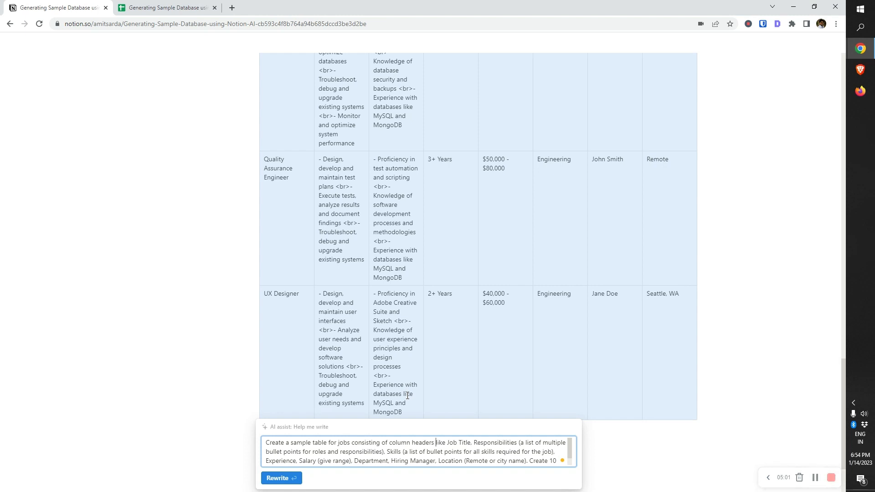
type("Job summary")
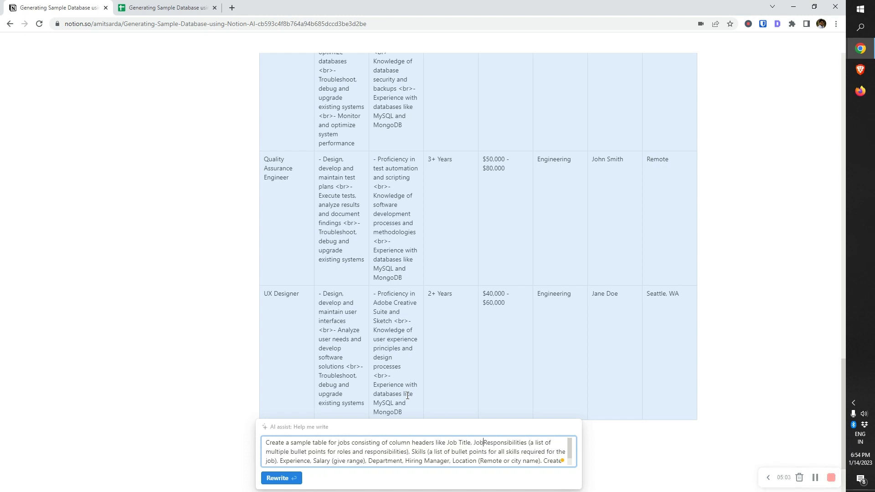
type(",")
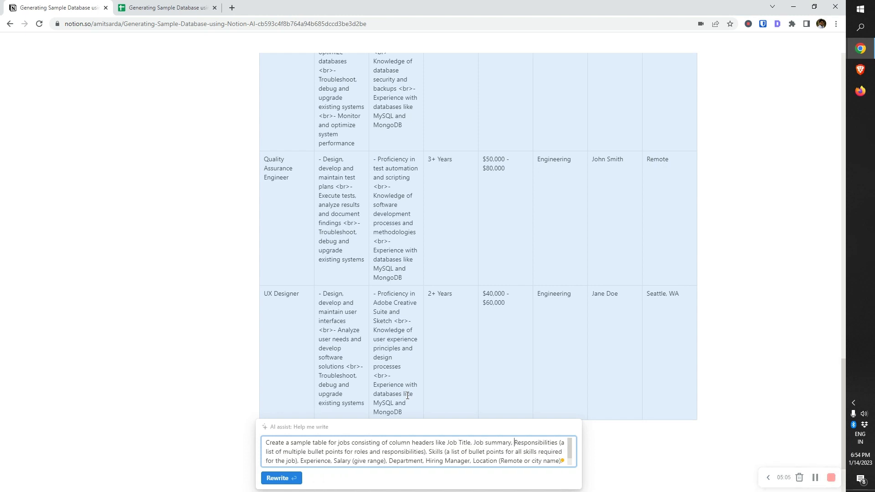
left_click(831, 478)
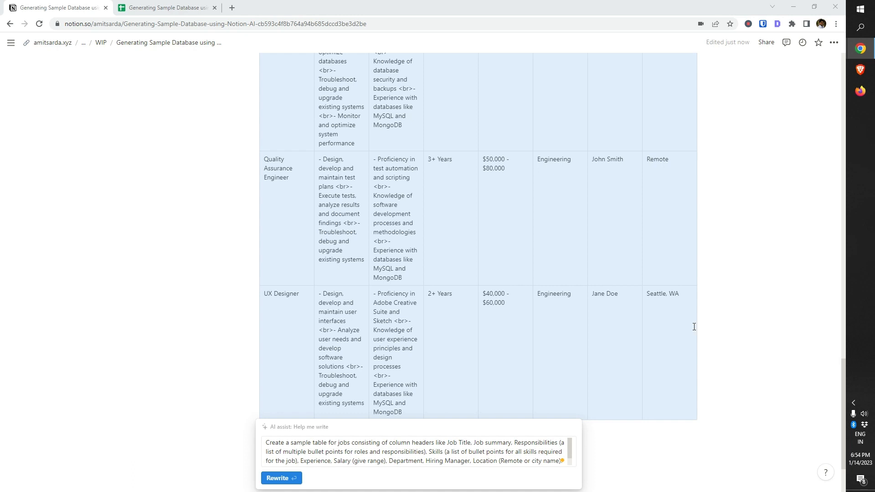
scroll(405, 480, "down", 2)
left_click(276, 400)
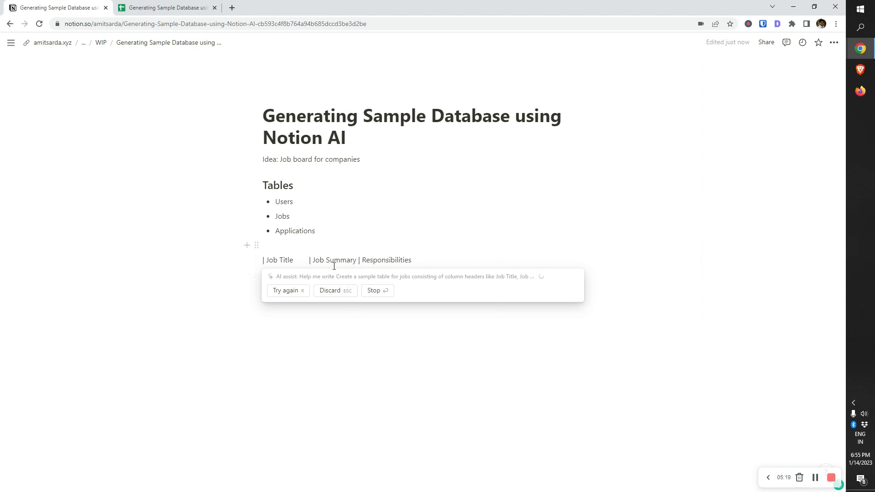
Rerun the AI prompt with the same wording and review the regenerated job rows
left_click(298, 292)
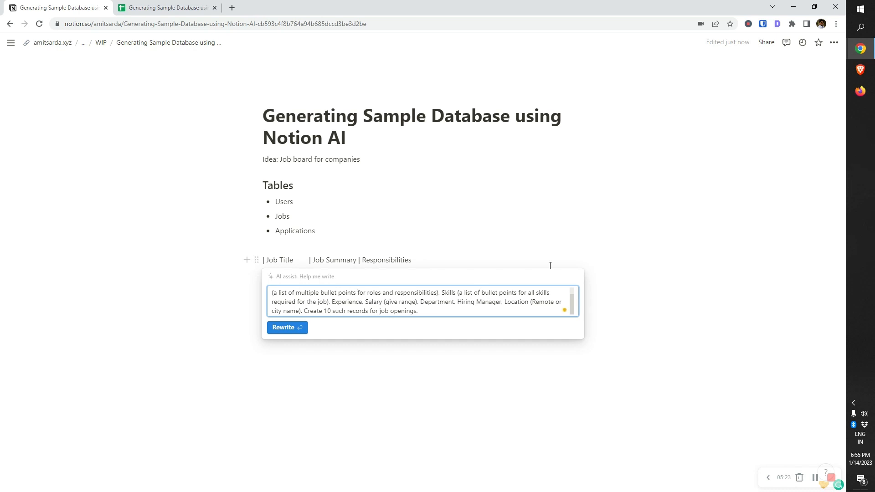
key("ctrl+Home")
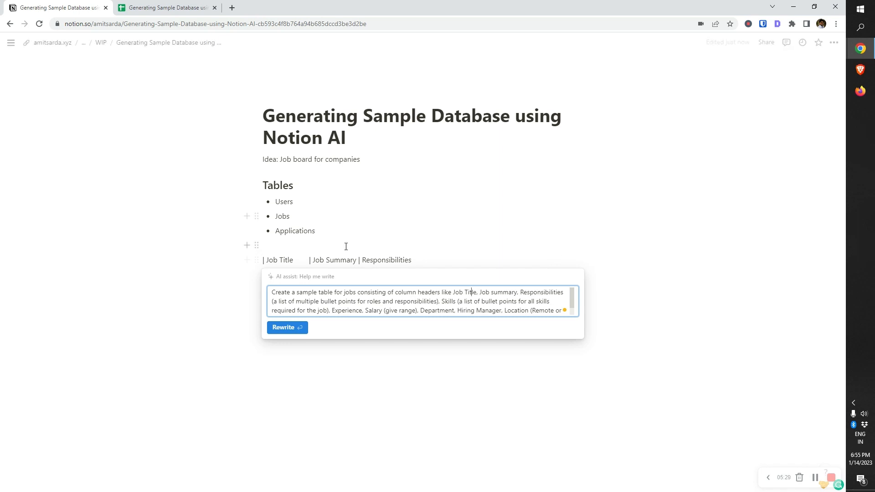
left_click(295, 327)
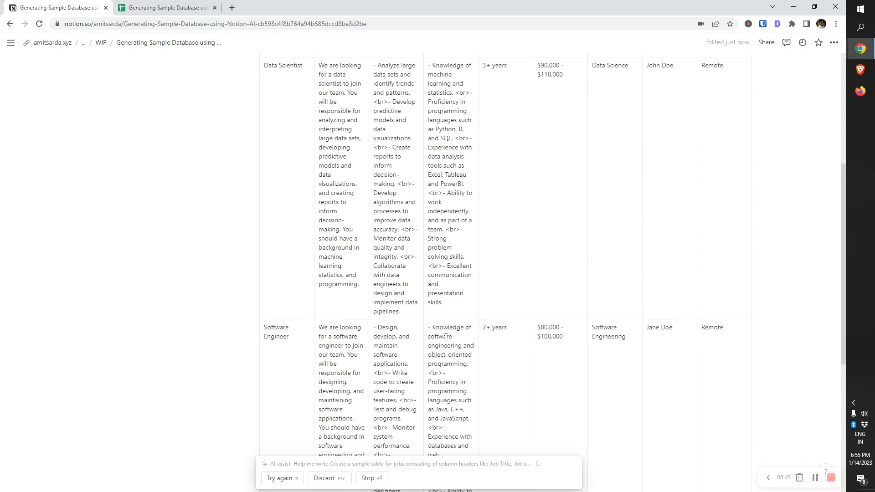
scroll(446, 337, "down", 6)
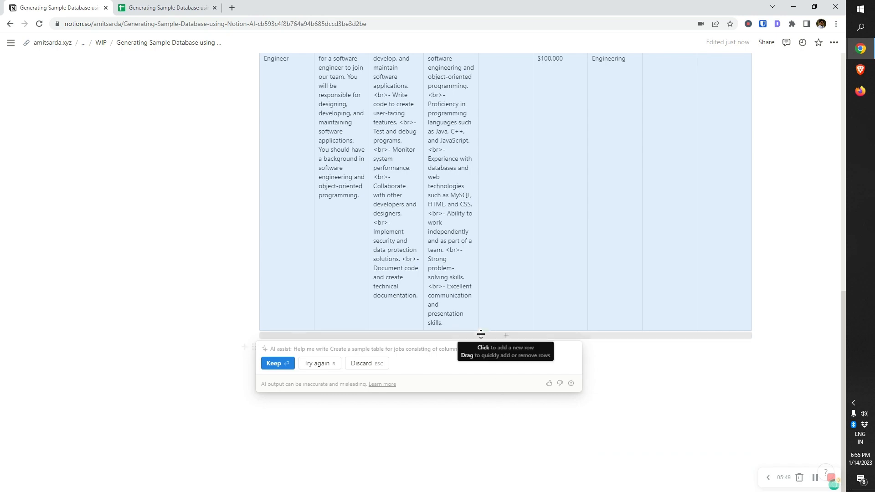
scroll(498, 316, "up", 9)
scroll(501, 322, "down", 9)
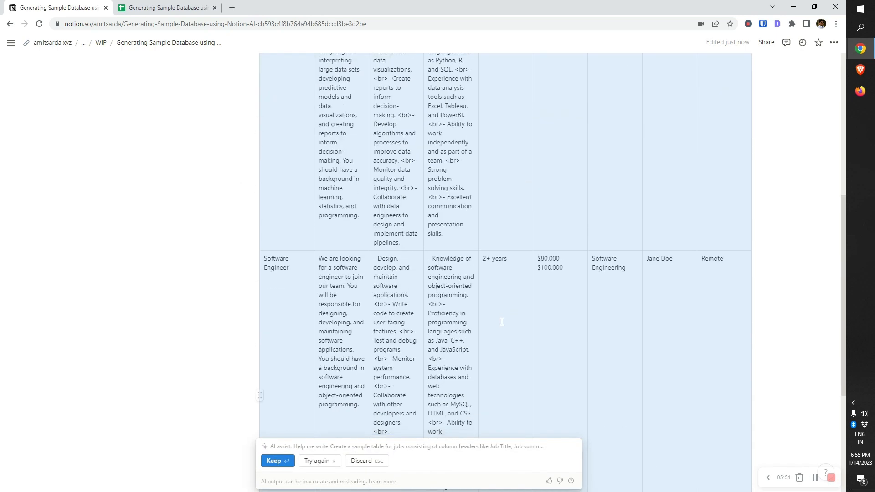
Reword the prompt's last sentence to "Create a list of 10 job openings." and regenerate the jobs table
left_click(320, 365)
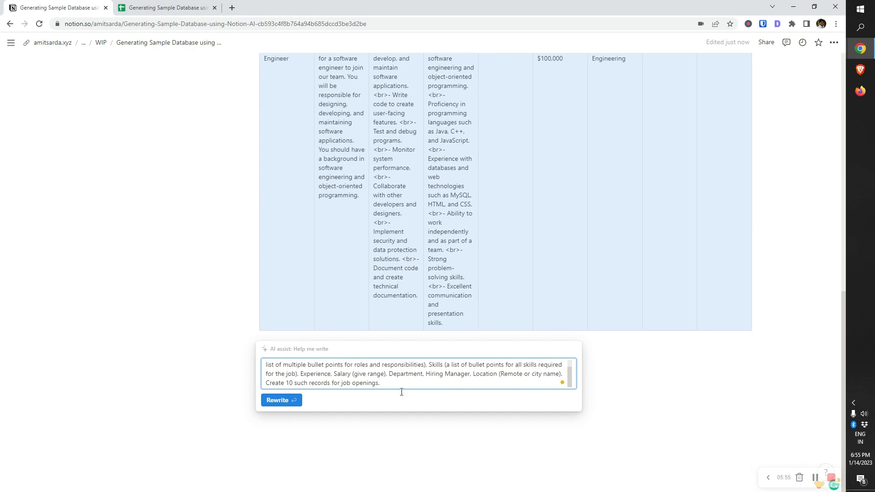
key("ctrl+Left")
key("ctrl+Left")
key("ctrl+Left")
key("ctrl+Left")
key("ctrl+Left")
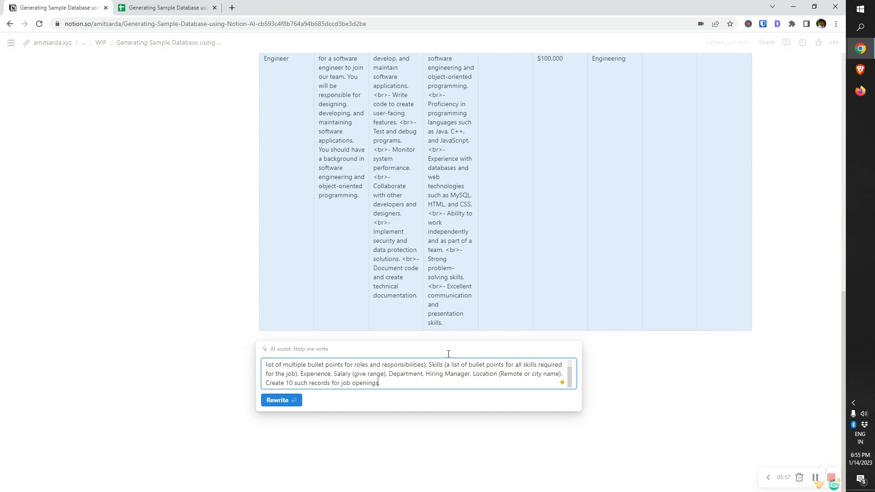
key("ctrl+shift+Right")
key("ctrl+shift+Right")
key("ctrl+shift+Right")
key("ctrl+shift+Right")
key("ctrl+shift+Left")
key("ctrl+Left")
type("a list of")
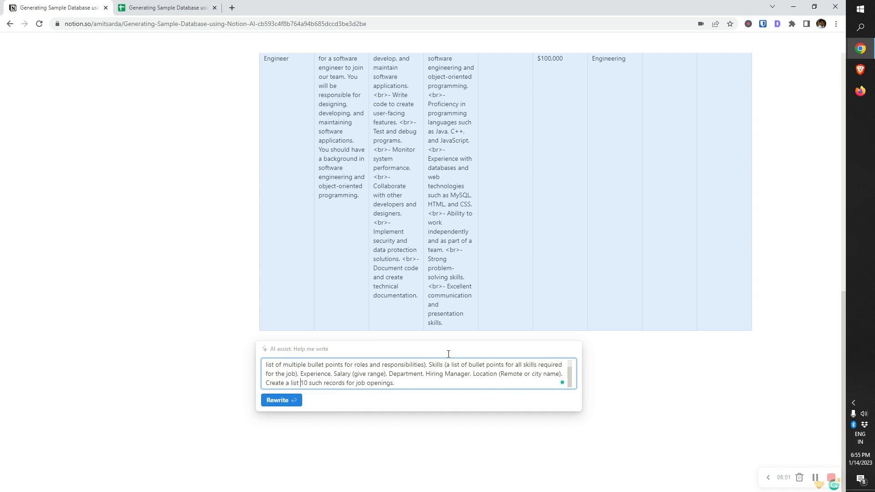
key("ctrl+Left")
key("ctrl+shift+Right")
key("ctrl+shift+Right")
key("ctrl+shift+Right")
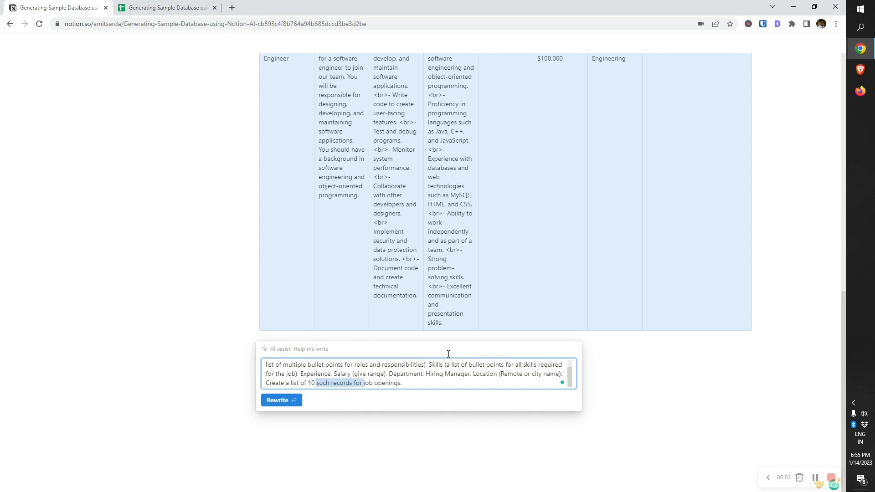
key("BackSpace")
key("Return")
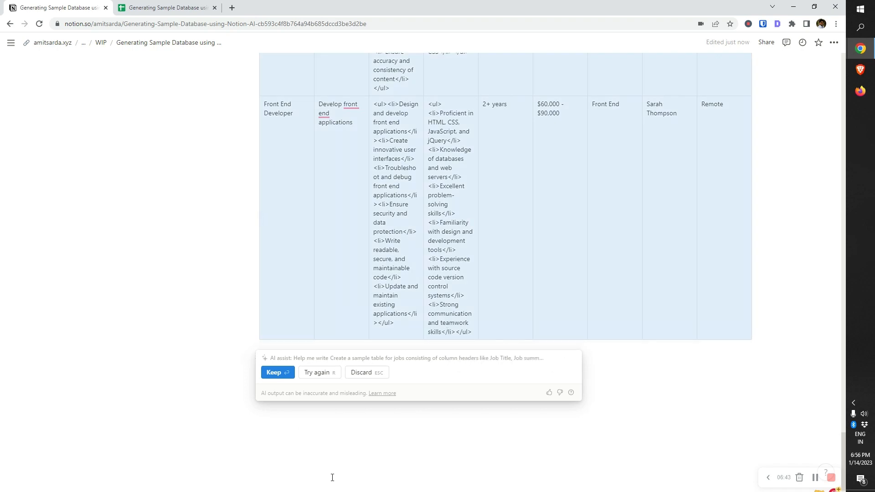
Review the generated job rows and keep the AI table on the page
scroll(607, 322, "up", 15)
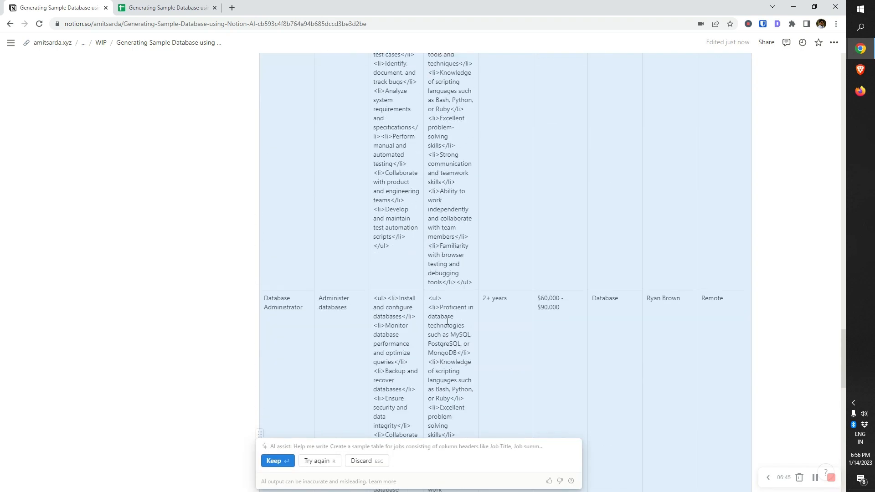
scroll(451, 314, "up", 12)
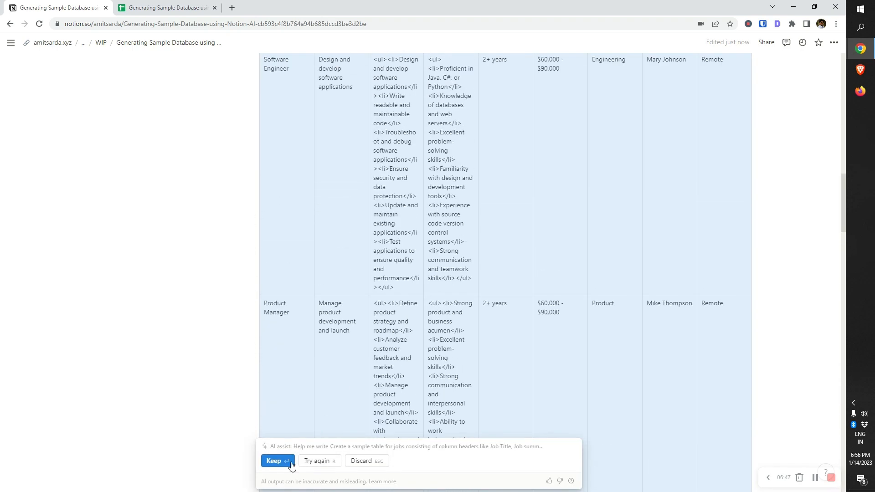
left_click(275, 462)
scroll(433, 364, "up", 12)
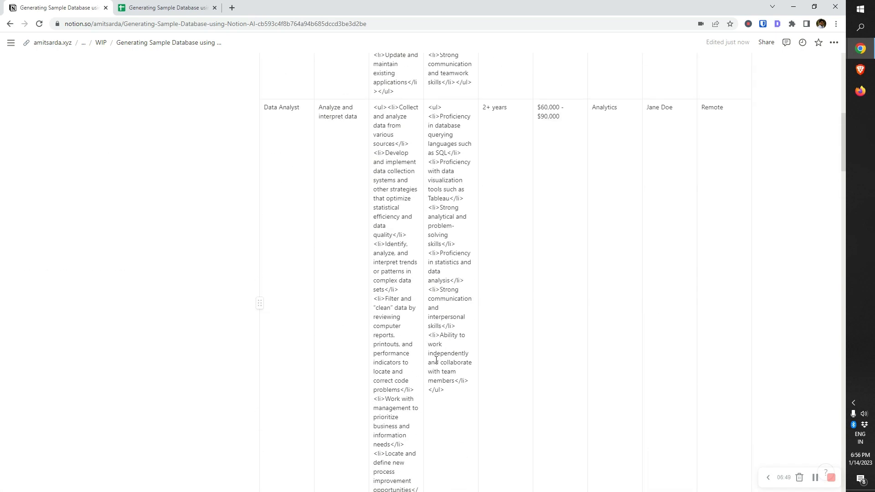
scroll(446, 346, "up", 5)
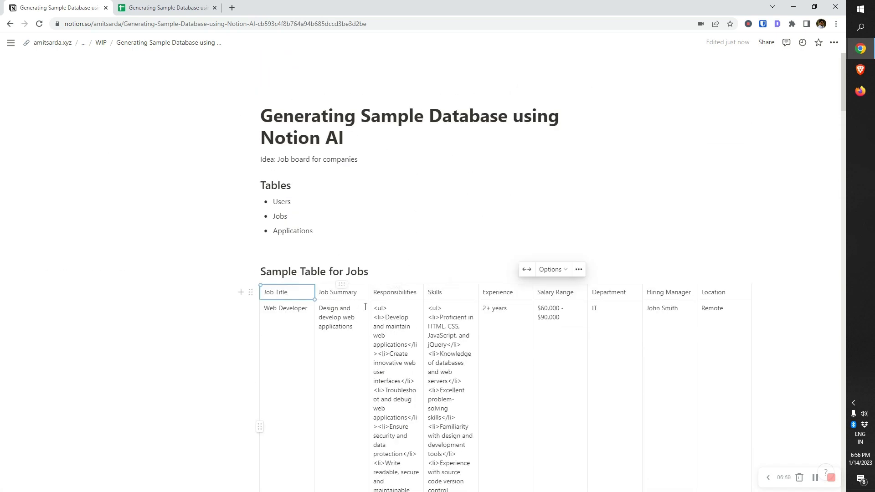
Set the page to full width with small text
left_click(833, 43)
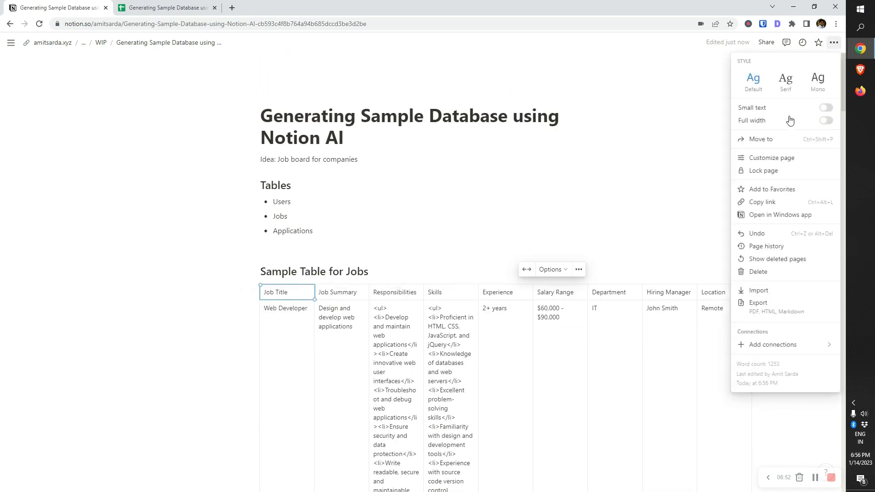
left_click(826, 121)
left_click(826, 108)
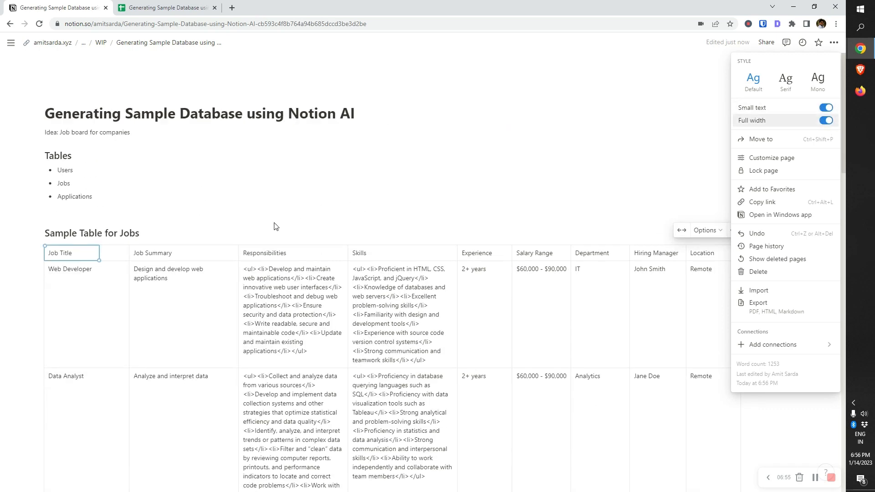
left_click(504, 185)
Turn on the header column and header row for the jobs table
left_click(732, 230)
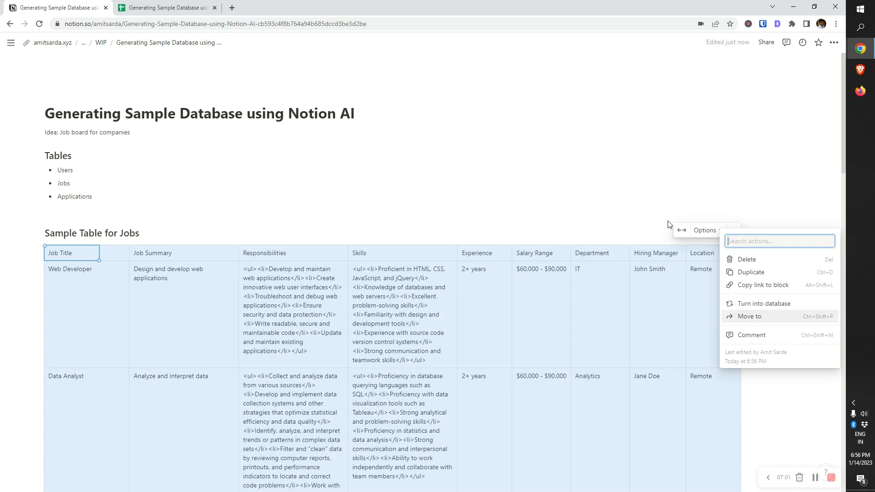
left_click(704, 230)
left_click(704, 230)
left_click(729, 250)
left_click(730, 259)
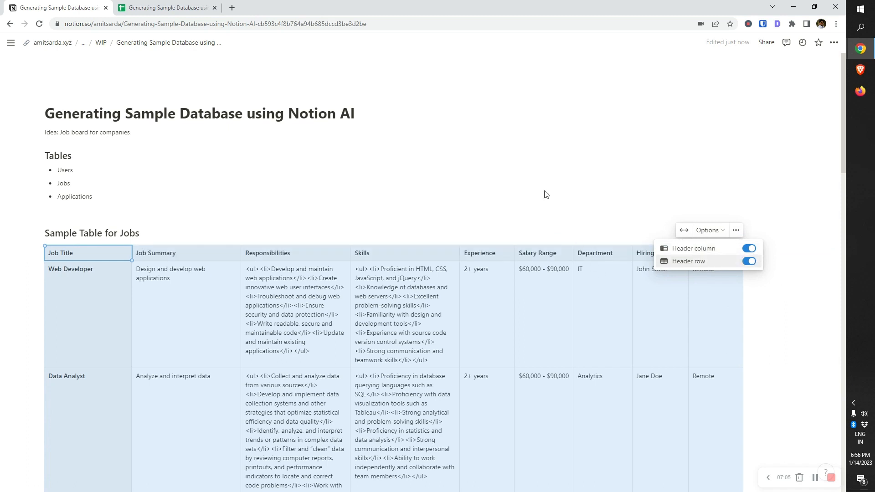
Switch to the Google Sheets spreadsheet, enter "Job Title" in cell A1, and return to the Notion page
left_click(167, 8)
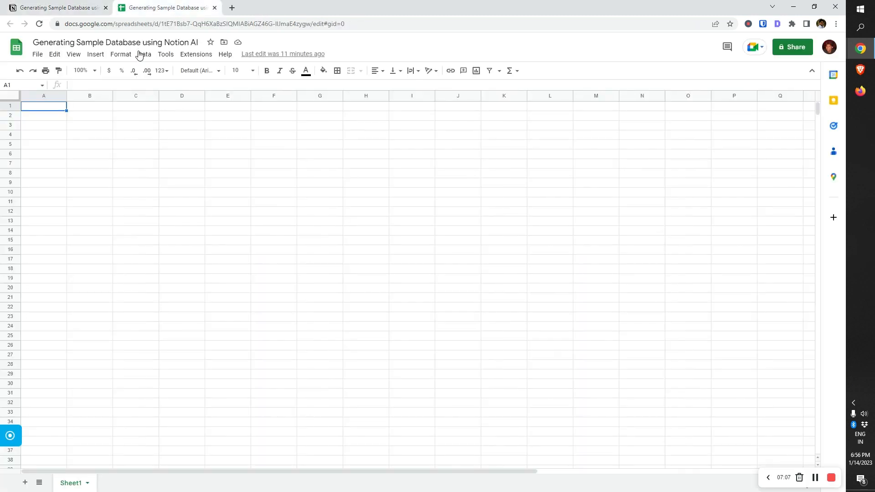
type("Job Title")
left_click(33, 7)
Copy the entire jobs table, header row included, into the Google Sheets spreadsheet starting at cell A1
left_click(98, 260)
left_click(98, 262)
left_click(90, 246)
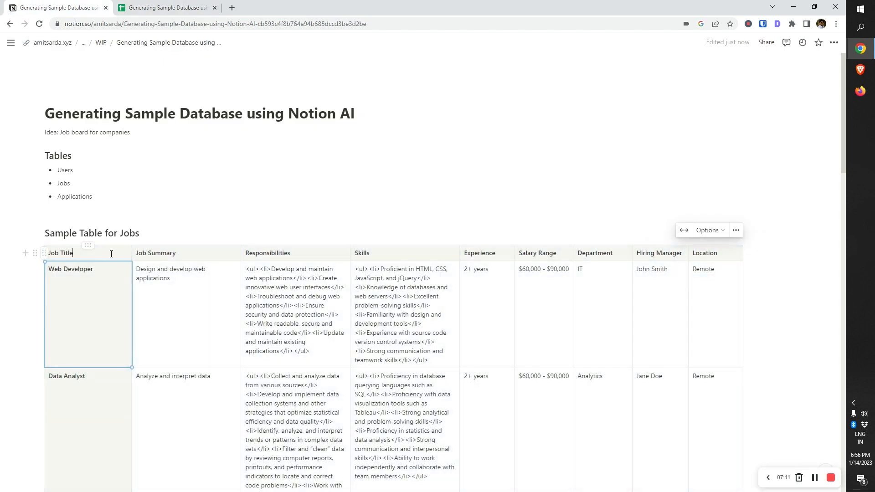
key("shift+Right")
key("shift+Right")
key("shift+Right")
key("shift+Right")
key("shift+Right")
key("shift+Right")
key("shift+Right")
key("shift+Right")
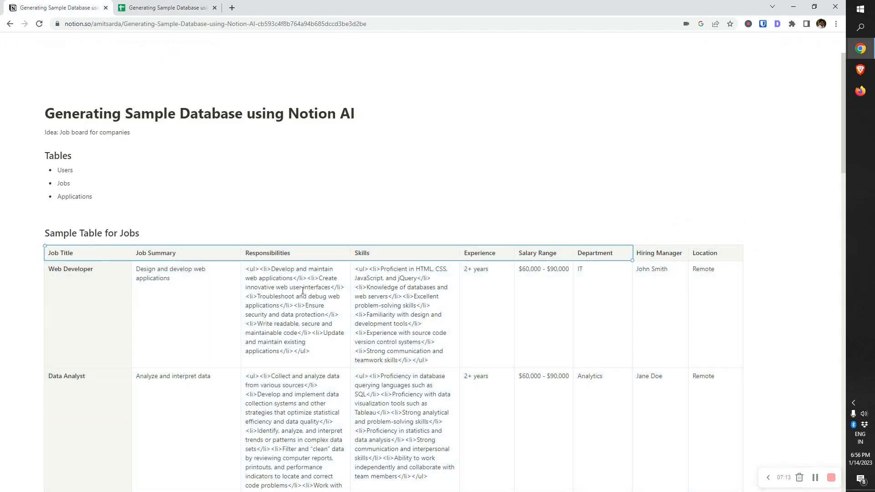
key("ctrl+shift+Down")
key("ctrl+c")
left_click(164, 7)
key("ctrl+v")
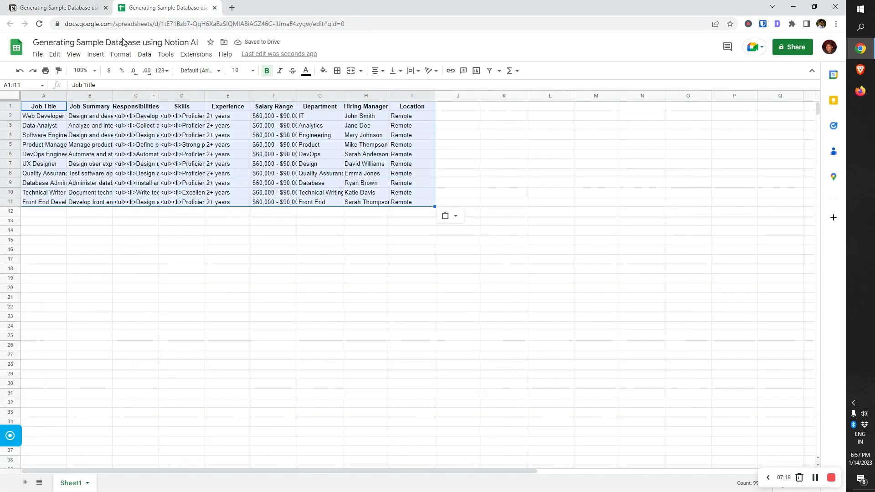
Return to the Notion page and add the line "Sample data for Candidates" below the jobs table
left_click(60, 7)
left_click(326, 329)
scroll(341, 346, "down", 10)
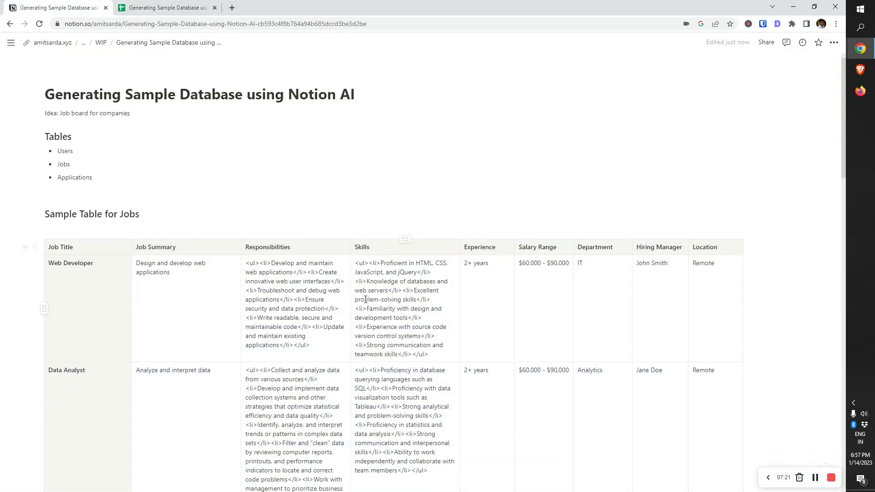
scroll(355, 365, "down", 15)
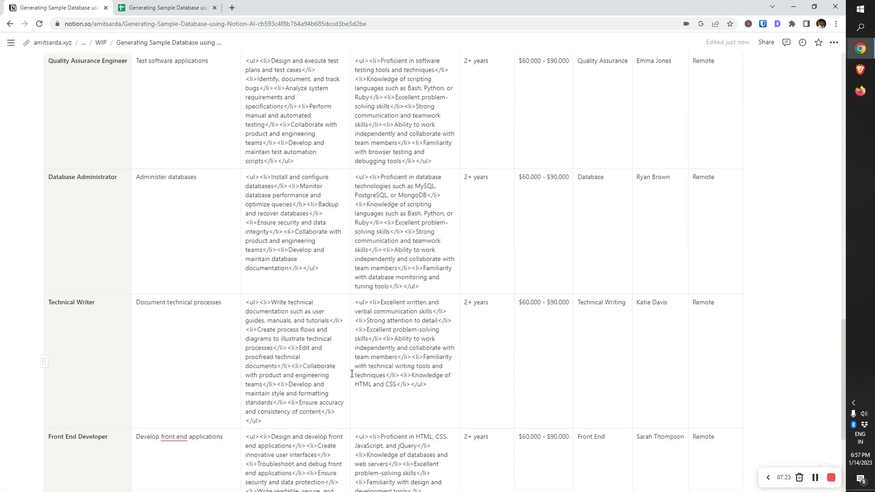
left_click(236, 358)
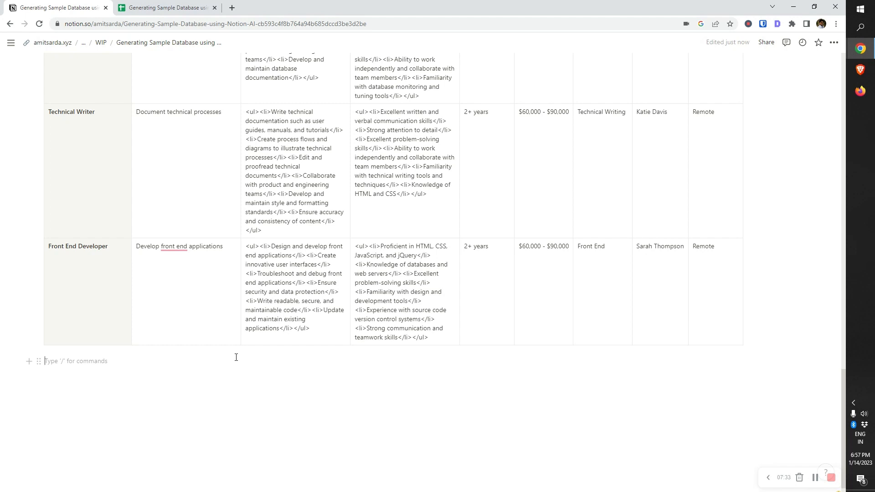
type("Sample data for")
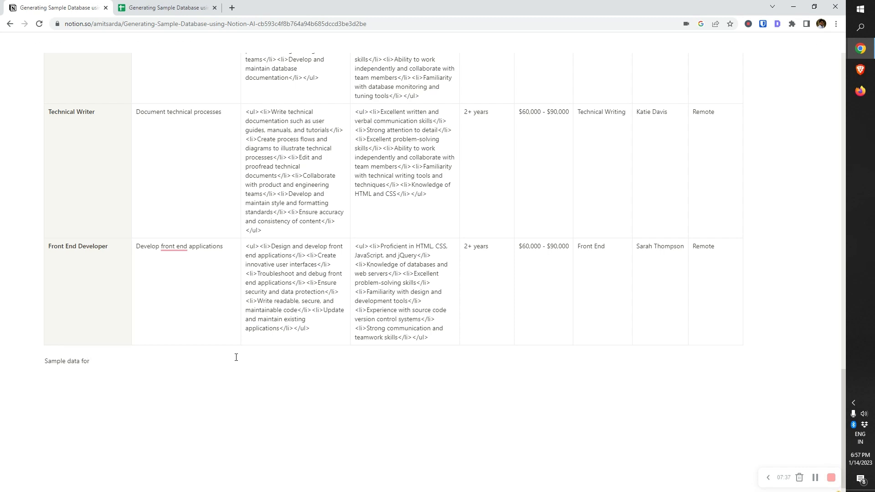
key("ctrl+shift+Left")
type("Cand")
Turn the "Sample data for Candidates" line into a level-2 heading and start an empty line below it
scroll(236, 357, "up", 20)
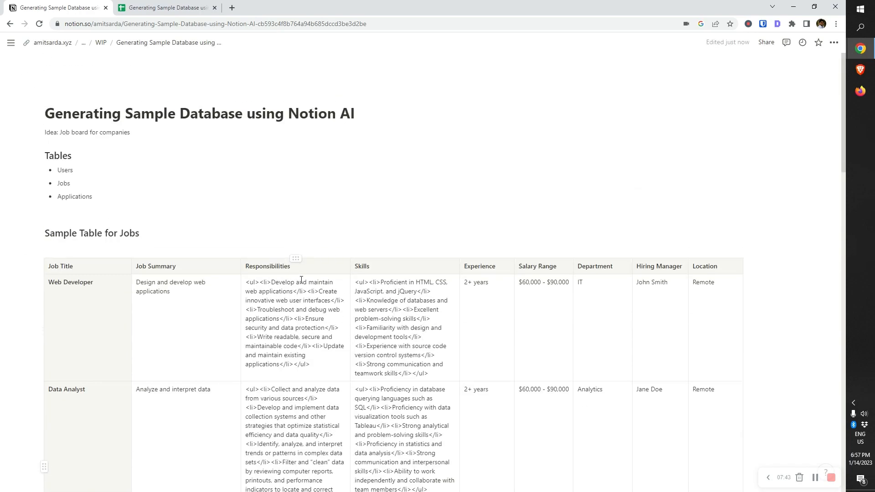
scroll(301, 279, "down", 1)
scroll(301, 280, "down", 19)
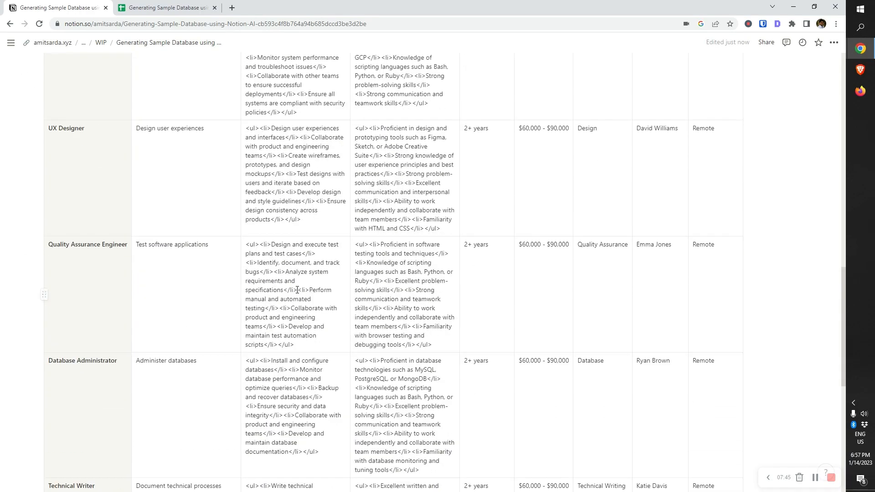
key("ctrl+shift+Left")
key("ctrl+shift+Left")
key("ctrl+shift+Left")
key("ctrl+shift+Left")
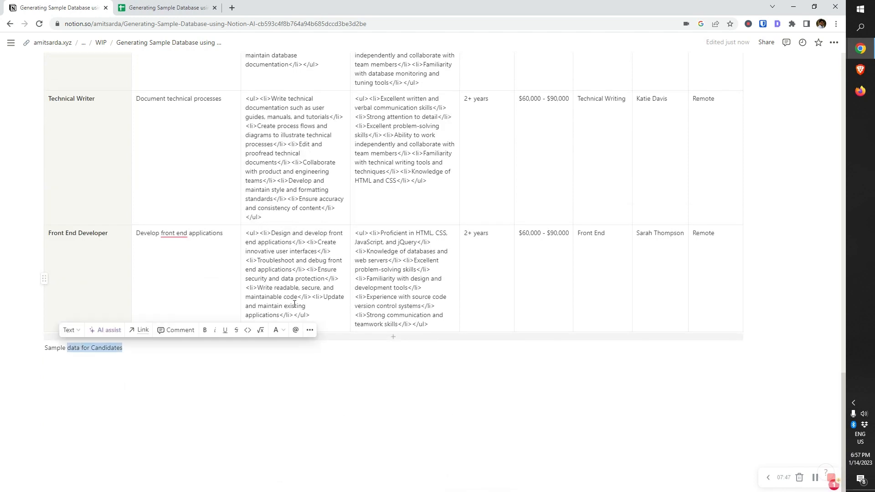
key("Right")
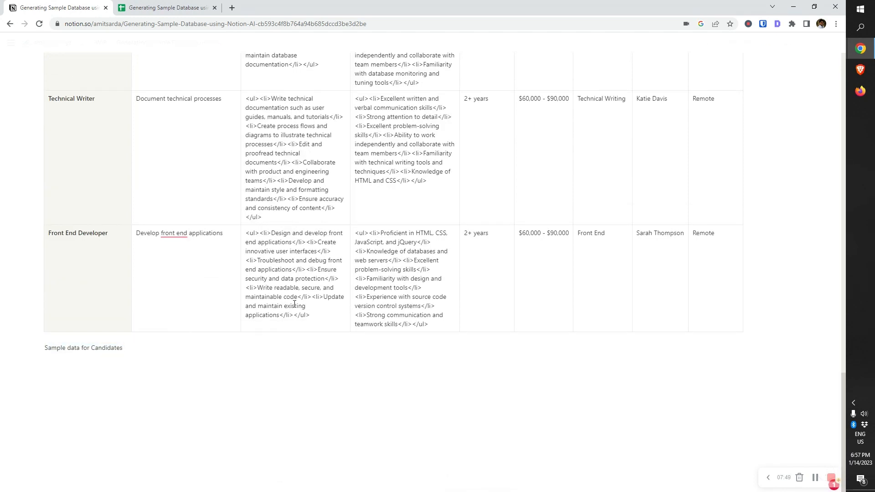
type("##")
key("Return")
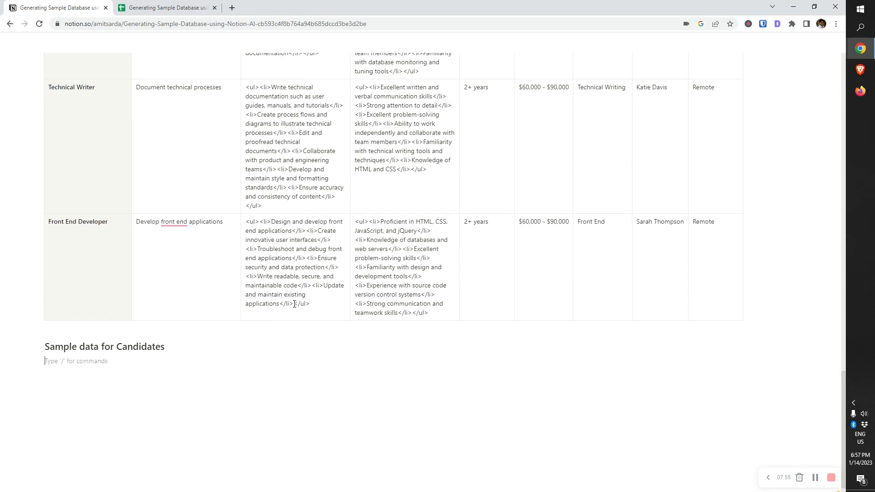
Begin an AI prompt under the heading reading "create a sample table for candidates with the following headers"
key("space")
type("create a t")
key("BackSpace")
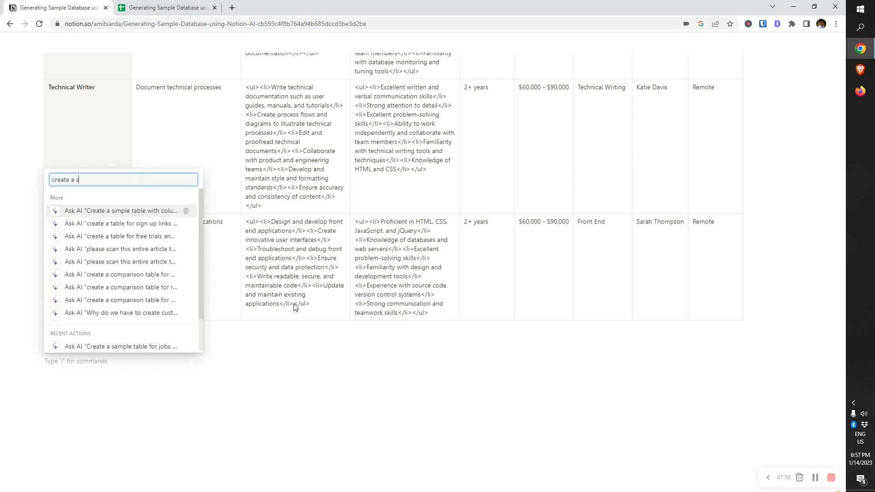
type("sample table for candidates with the followig headers")
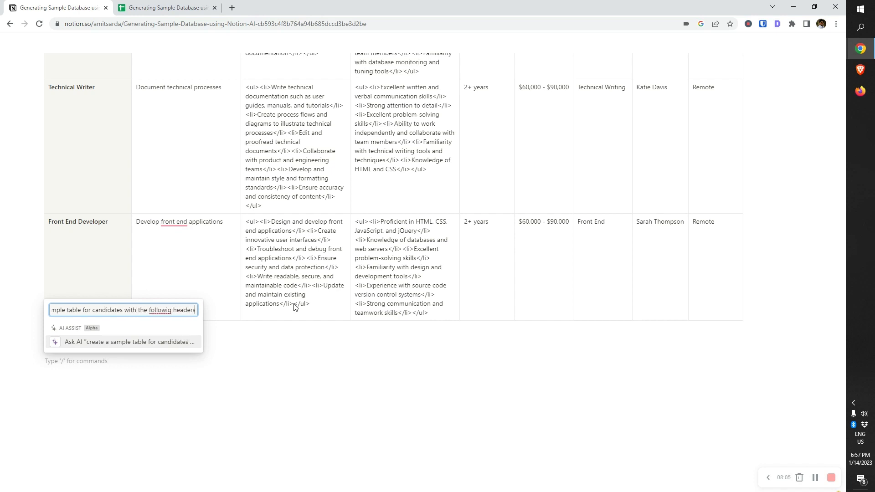
key("ctrl+Left")
key("Left")
key("Left")
type("n")
List the prompt's headers as Name, Email, Phone, City, Current Company, Current Role, Current Salary, College Name, Degree, Graduation Year, Date of Birth
key("End")
type(": Name, Ema")
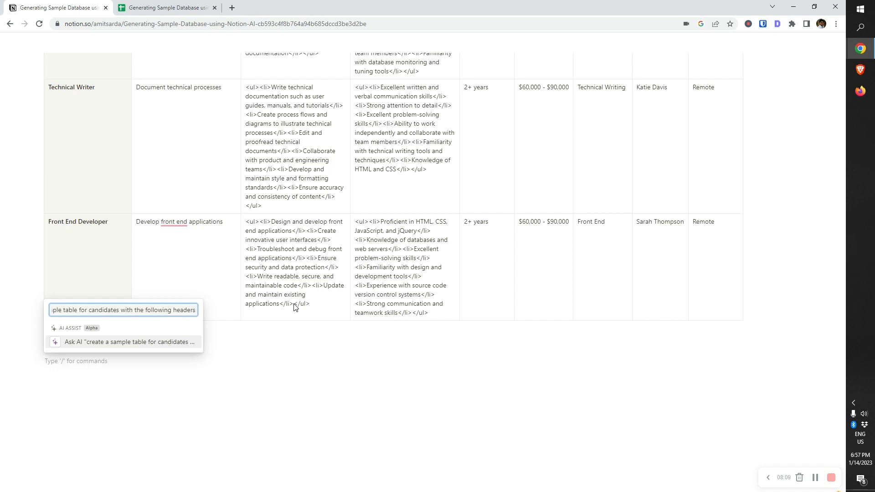
type("il, Ph")
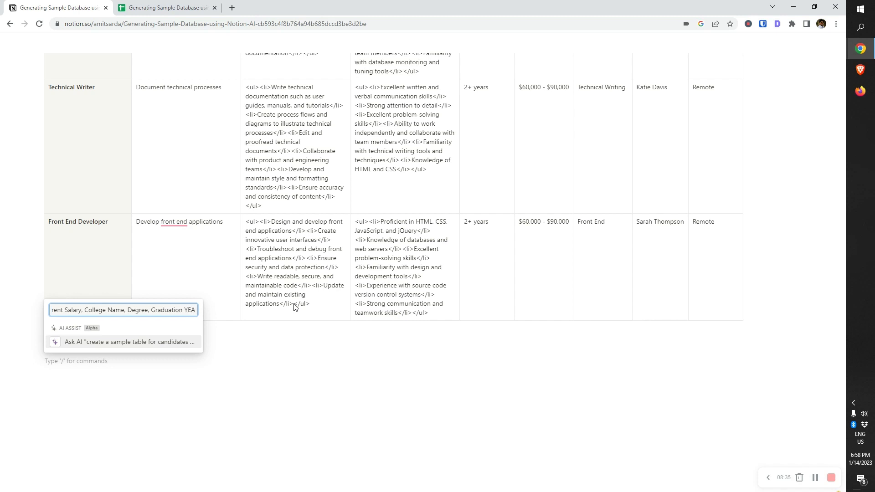
key("BackSpace")
key("BackSpace")
key("BackSpace")
key("BackSpace")
key("BackSpace")
type("Year, Date of Birth,")
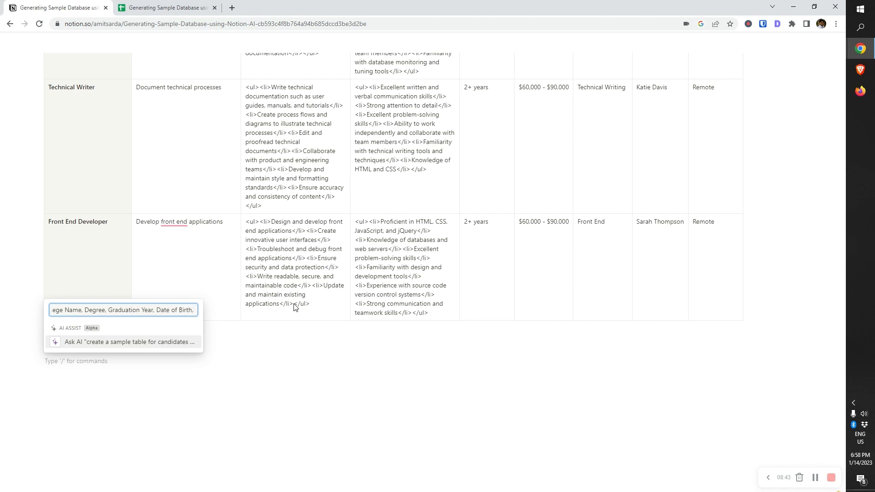
key("BackSpace")
key("BackSpace")
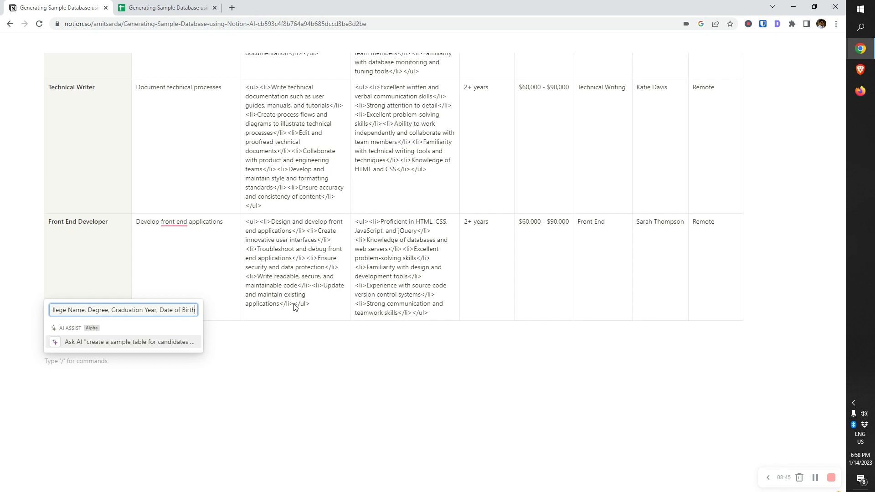
End the prompt with "Create 3 such records" and generate the candidates table
type(". Create")
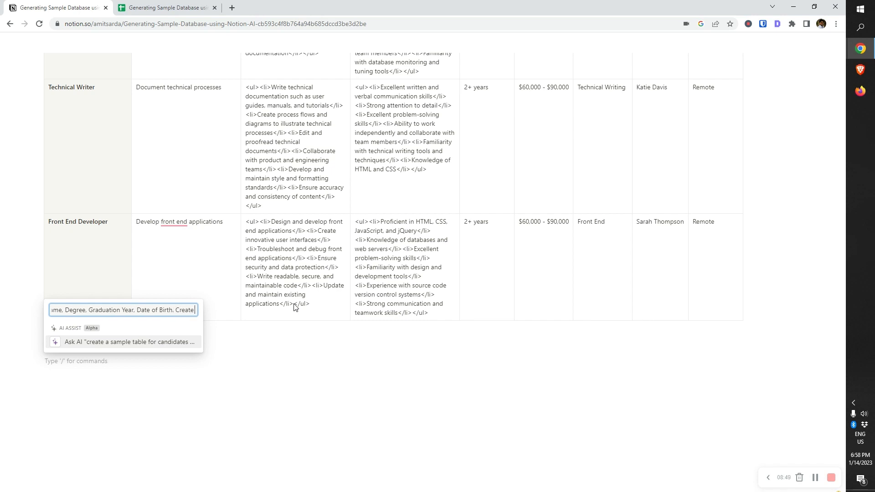
type(" 3 such records")
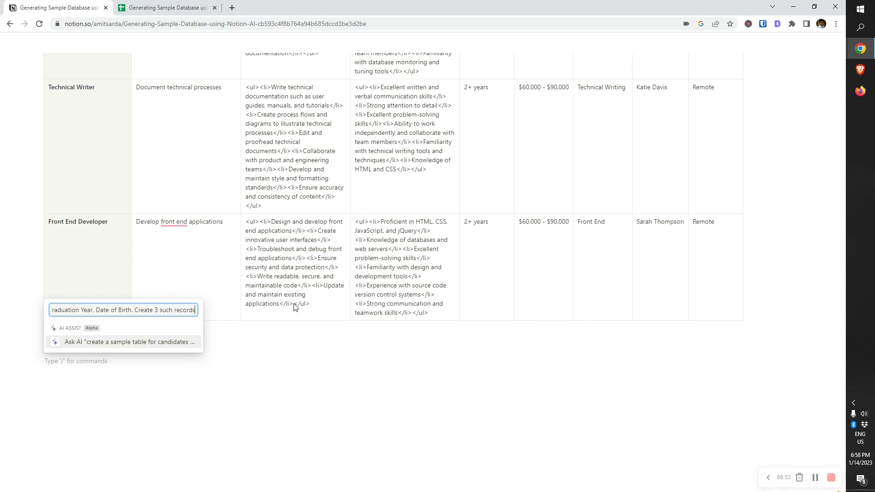
key("Return")
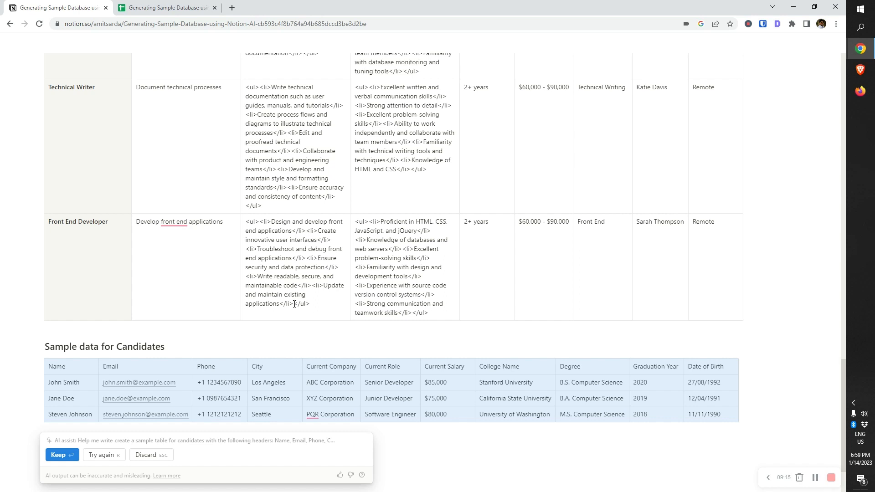
Reopen the AI prompt for another try and add the headers List of Skills and Functional Area after Date of Birth
scroll(121, 314, "down", 2)
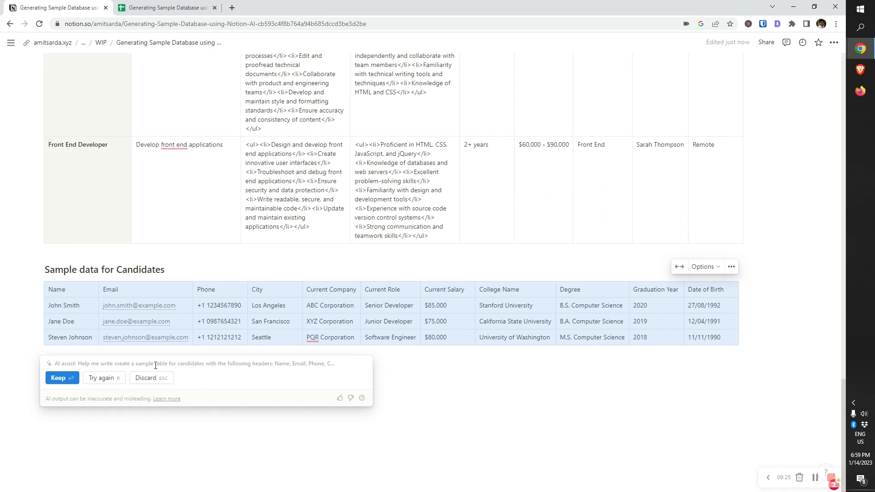
left_click(107, 377)
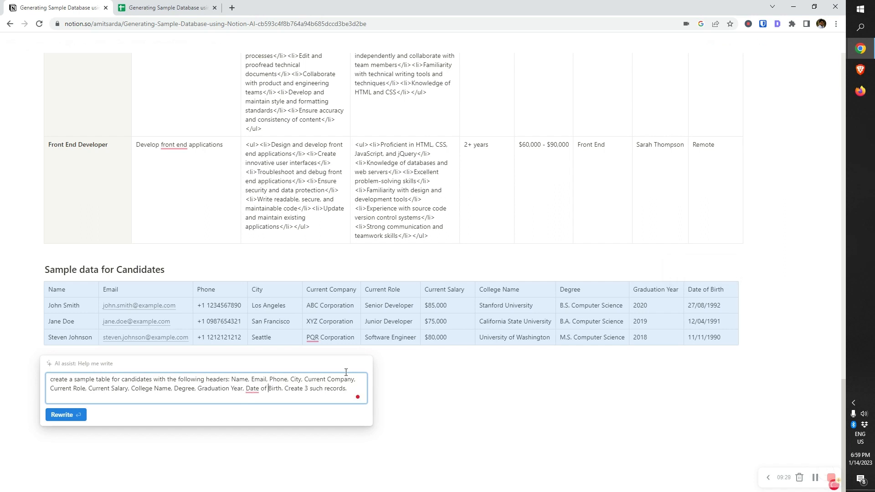
type(", List of Skills, ")
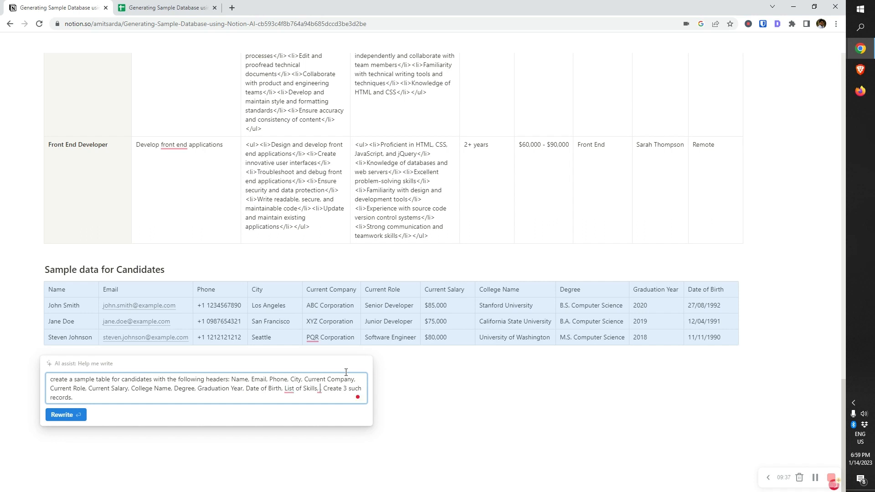
type("Functional Area")
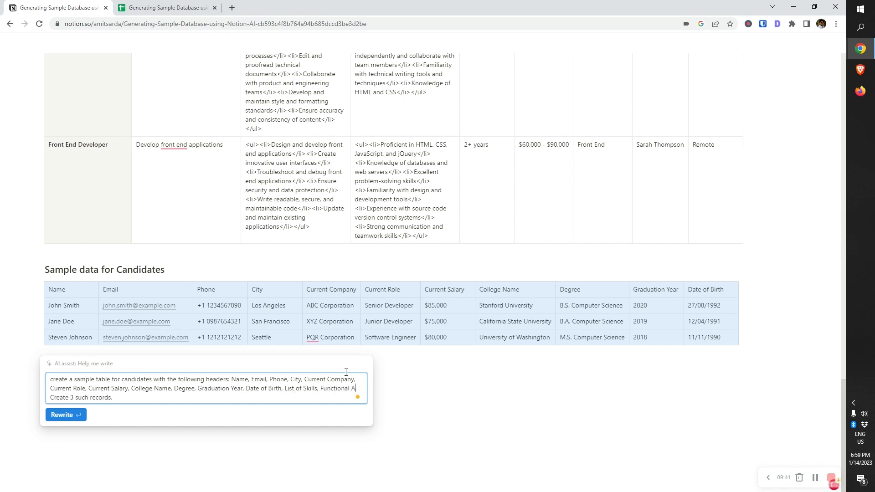
Change the number of requested records in the prompt to 10 and regenerate the candidates table
key("Right")
key("Right")
key("Delete")
type("10")
key("Return")
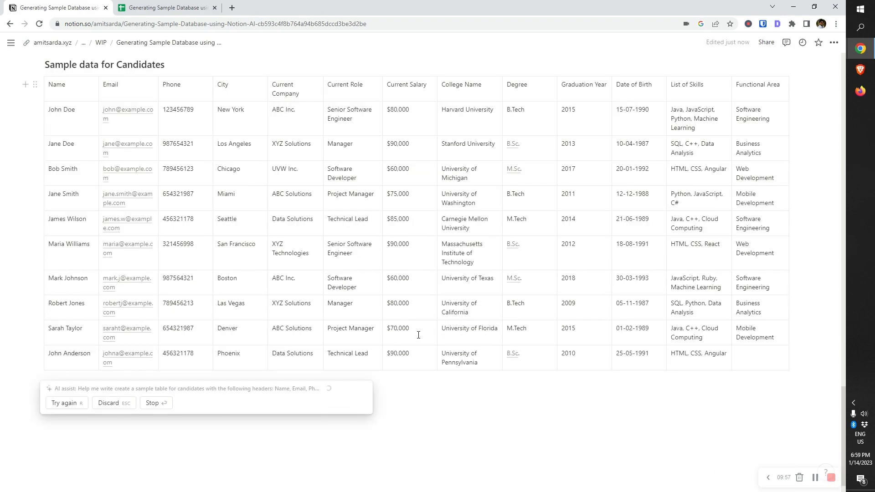
Keep the generated candidates table and turn on its header column and header row
scroll(493, 299, "up", 10)
scroll(494, 304, "up", 5)
scroll(494, 304, "down", 11)
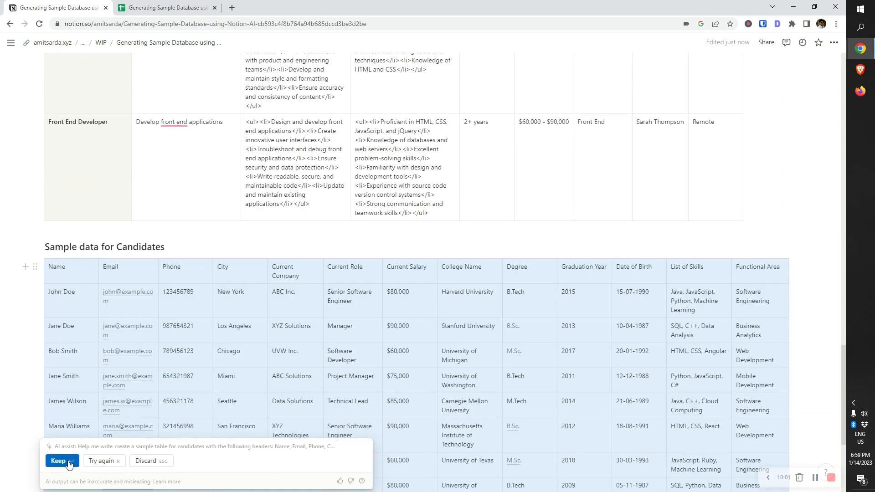
left_click(69, 464)
left_click(760, 244)
left_click(729, 263)
left_click(744, 275)
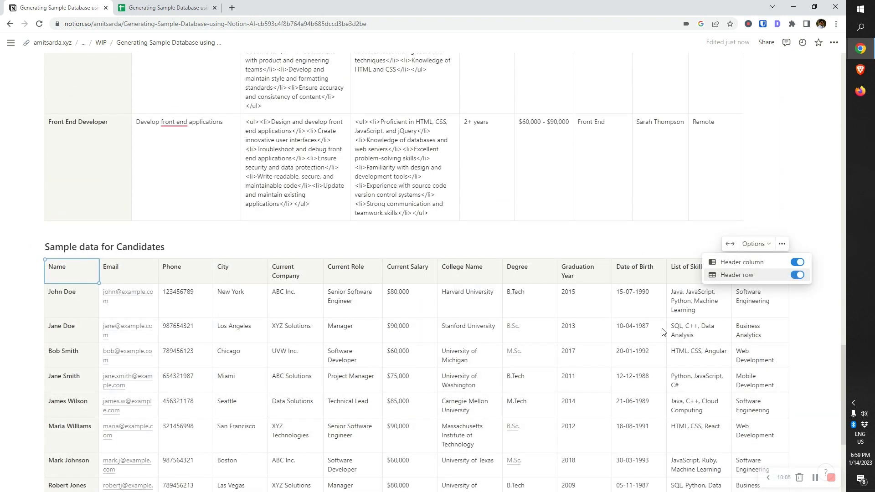
left_click(390, 248)
Copy the entire candidates table into a new sheet of the Google Sheets spreadsheet, starting at cell A1
scroll(455, 255, "down", 4)
scroll(566, 272, "up", 1)
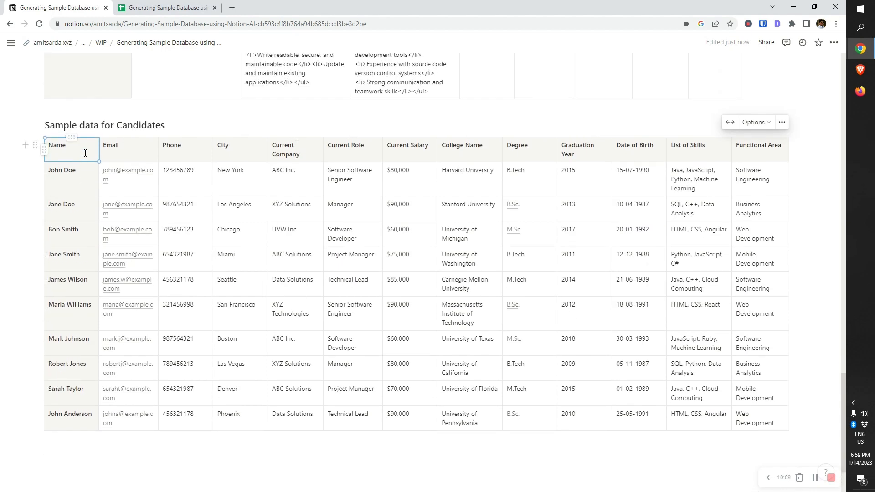
left_click_drag(86, 153, 837, 425)
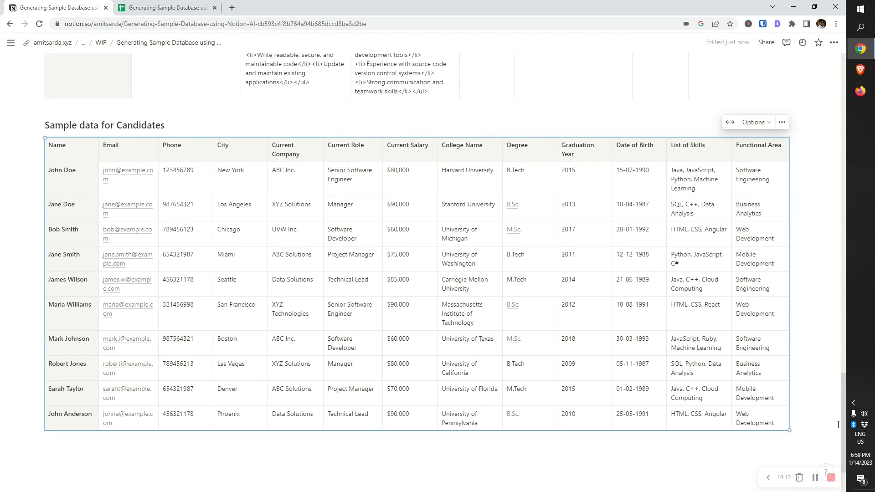
left_click(157, 7)
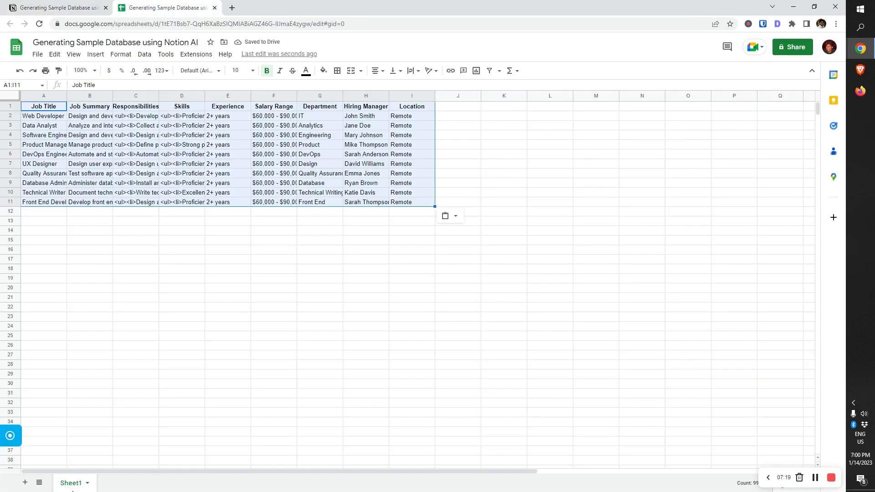
left_click(25, 483)
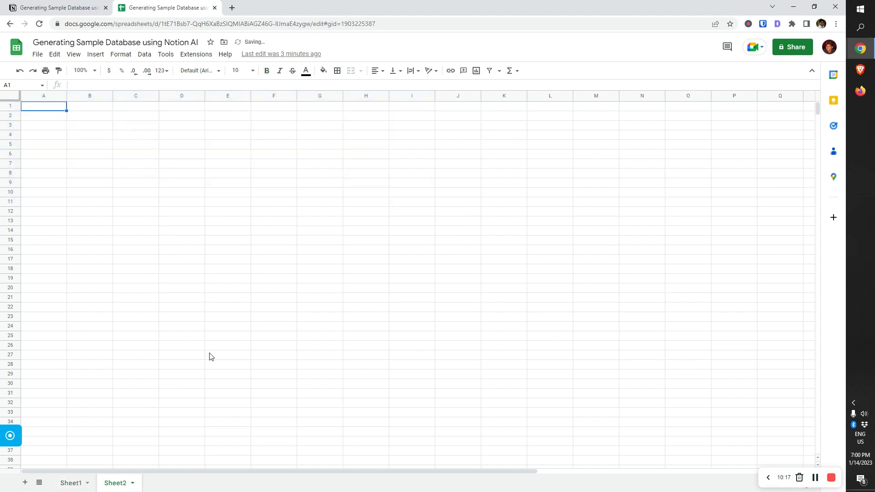
key("ctrl+v")
Switch back to the Notion page and deselect the candidates table
left_click(74, 4)
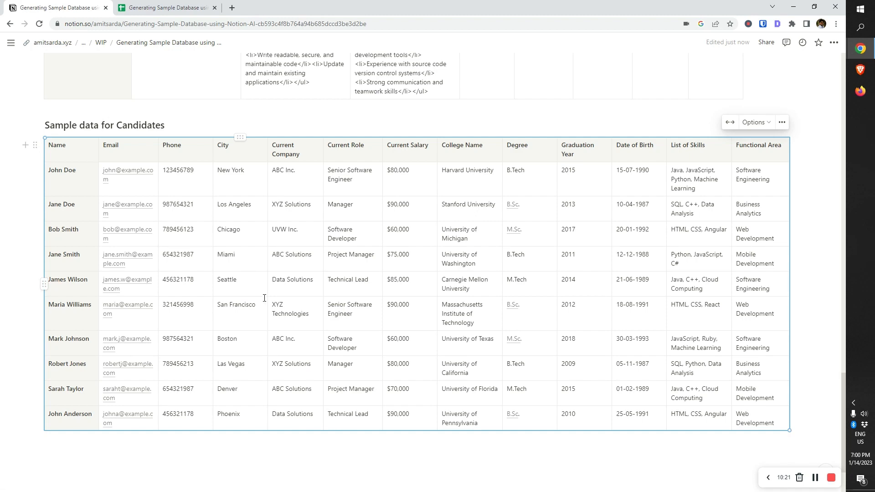
left_click(264, 443)
scroll(341, 380, "up", 4)
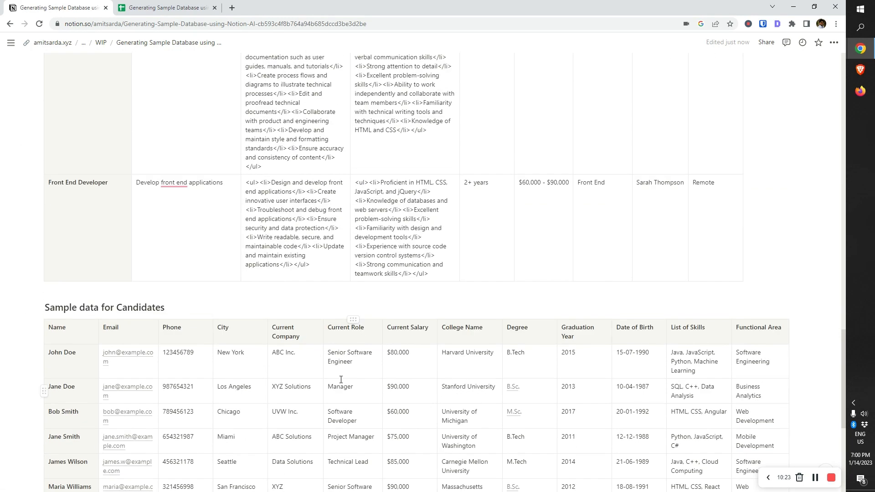
Look over the jobs table and the candidates table on the Notion page
scroll(341, 379, "up", 5)
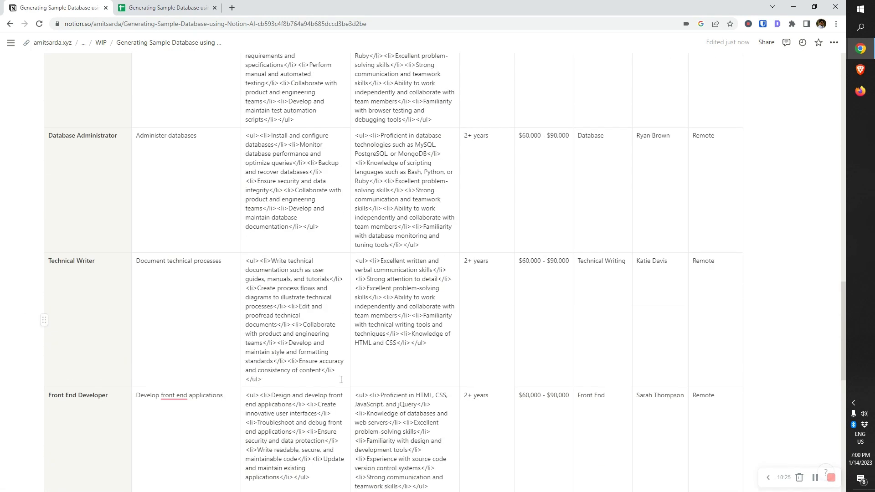
scroll(341, 380, "up", 20)
scroll(342, 364, "up", 6)
scroll(344, 369, "down", 20)
scroll(345, 374, "down", 20)
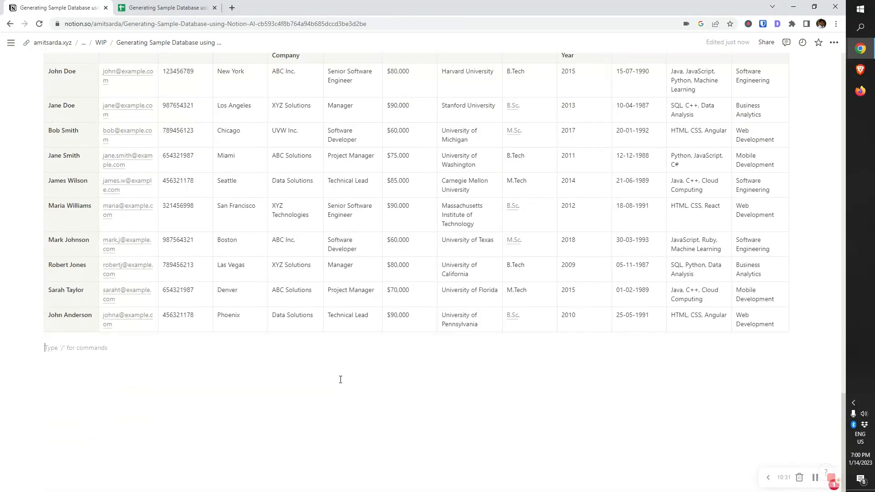
scroll(381, 349, "up", 2)
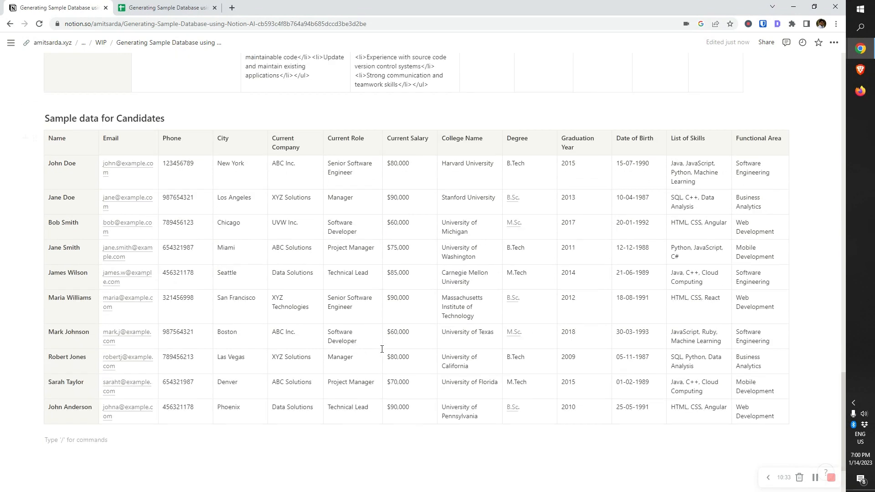
scroll(382, 349, "up", 3)
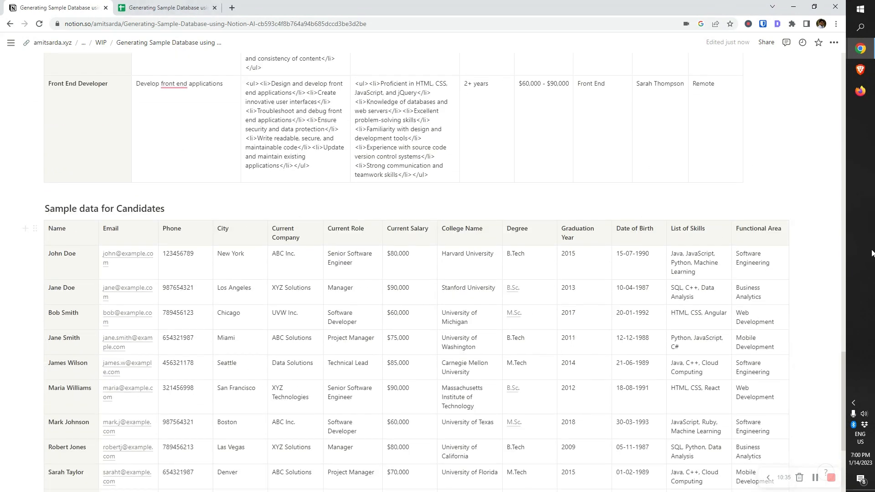
Look over the block actions offered for the candidates table
left_click(349, 254)
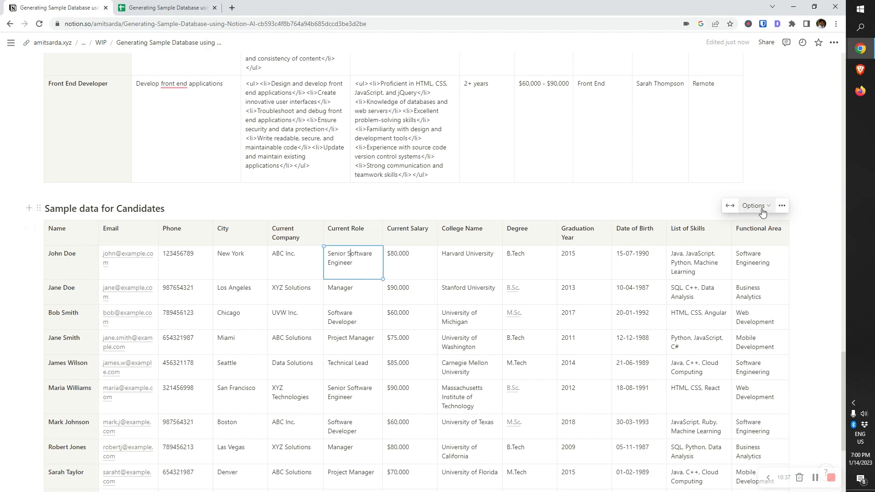
left_click(782, 205)
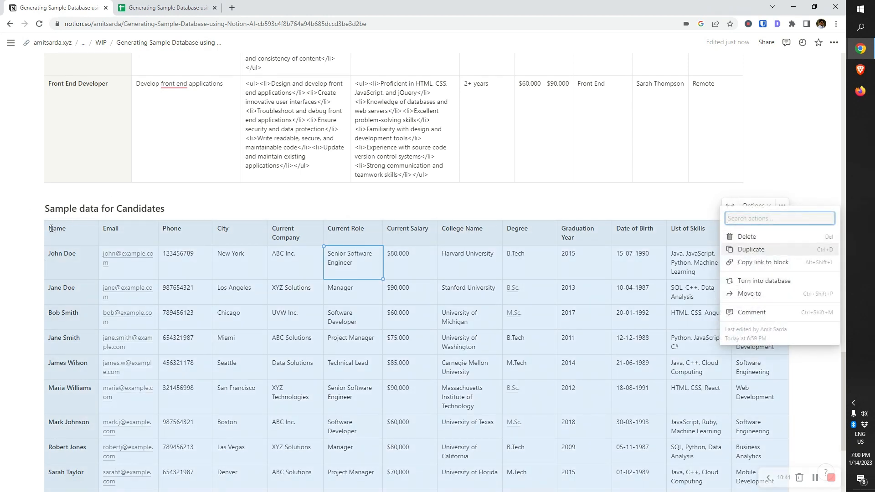
key("Escape")
left_click(35, 228)
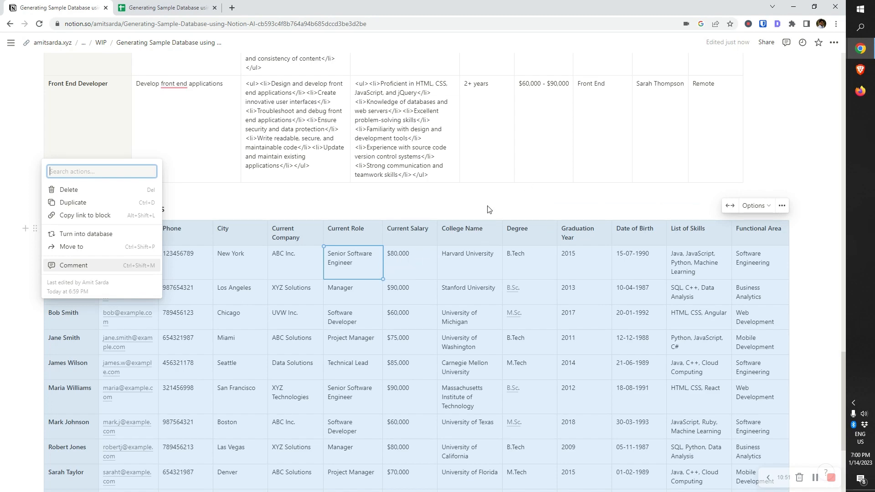
key("Escape")
scroll(569, 224, "down", 4)
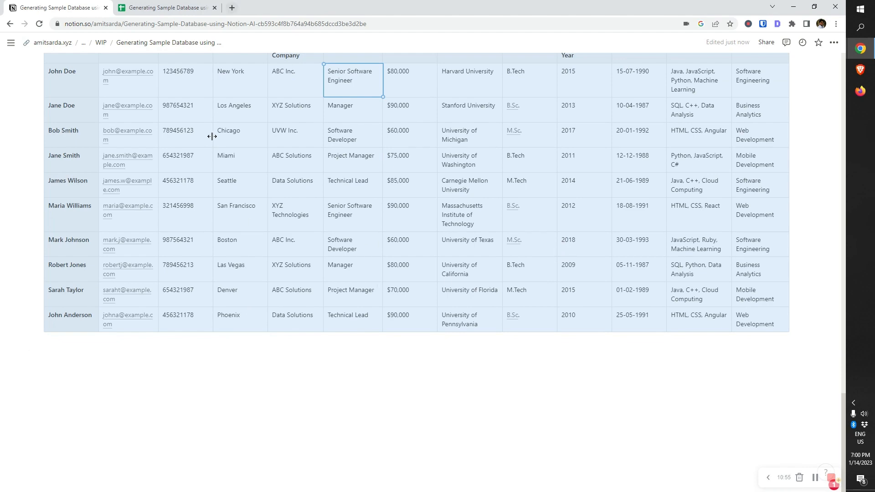
scroll(246, 255, "up", 4)
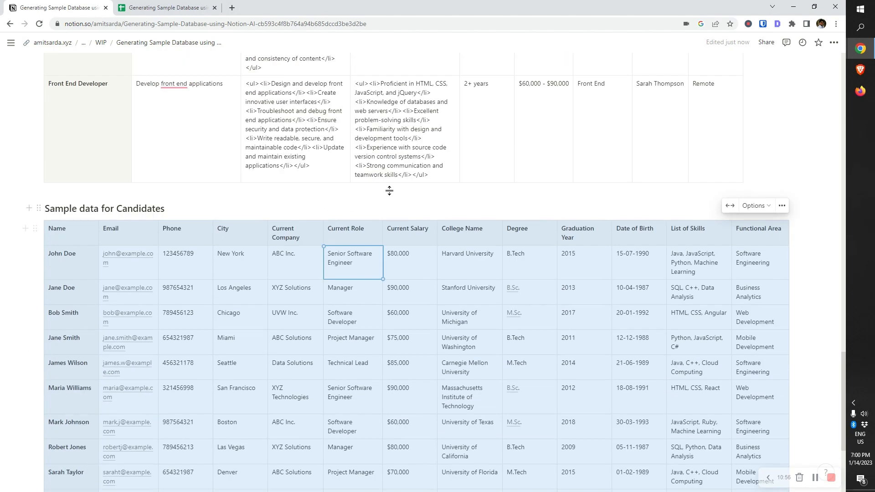
left_click(84, 223)
scroll(86, 237, "down", 4)
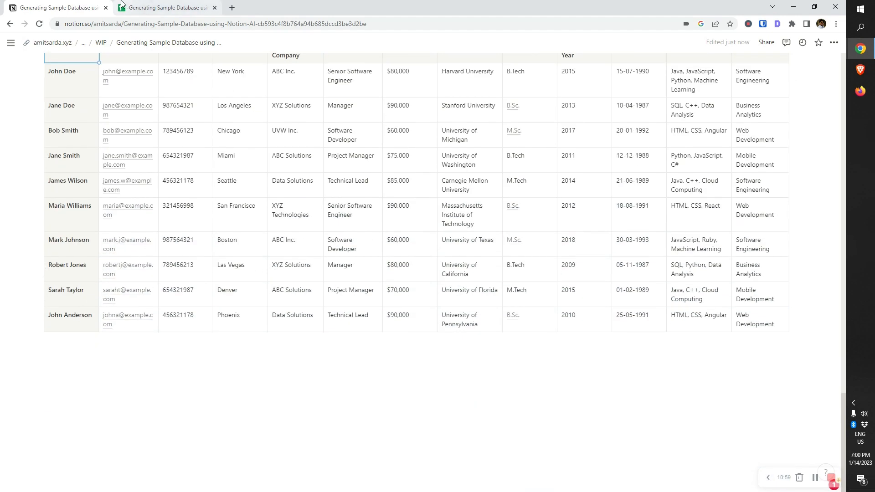
Switch to the Google Sheets spreadsheet, add a bold LinkedIn header in cell N1 and freeze the header row
left_click(183, 9)
left_click(641, 106)
type("Li")
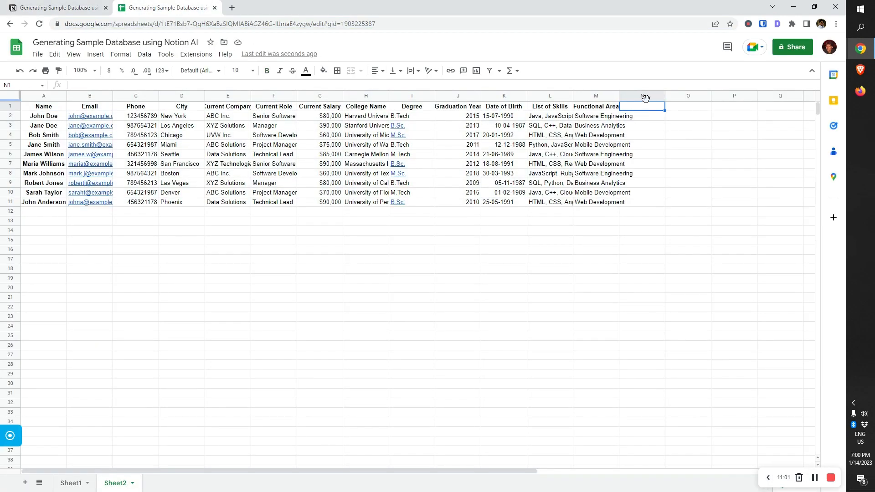
type("nkedIn")
key("Tab")
key("Left")
key("ctrl+b")
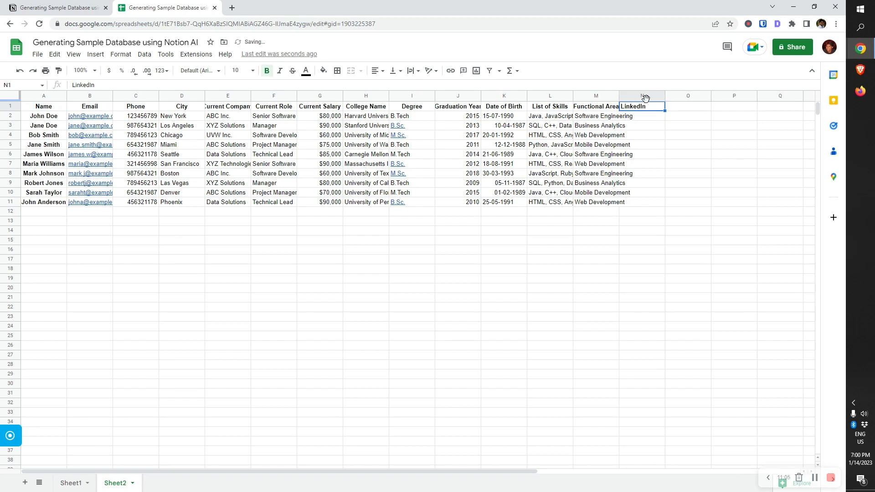
left_click_drag(436, 98, 440, 113)
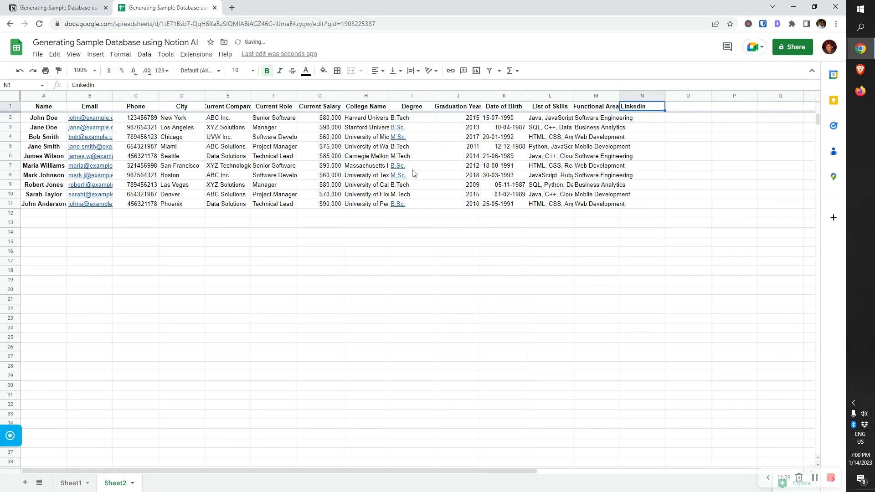
Return to the Notion page and review the jobs and candidates tables from beginning to end
left_click(55, 8)
scroll(376, 366, "up", 5)
scroll(376, 366, "up", 10)
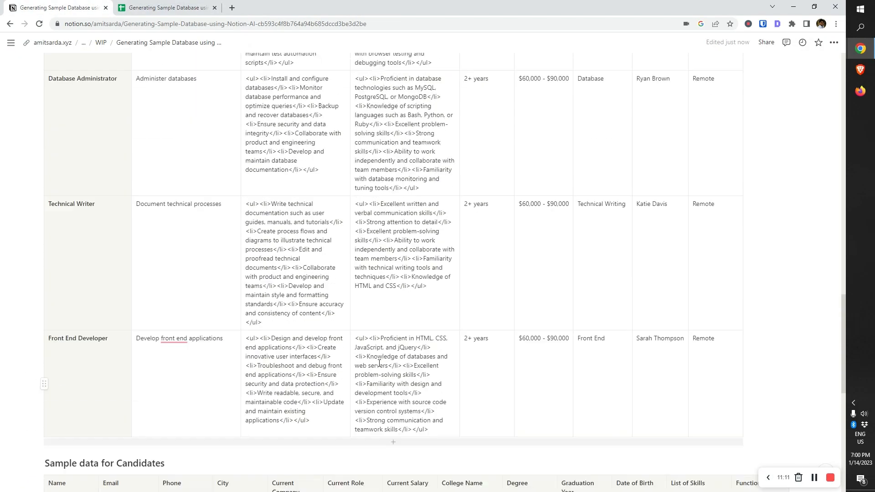
scroll(387, 351, "up", 5)
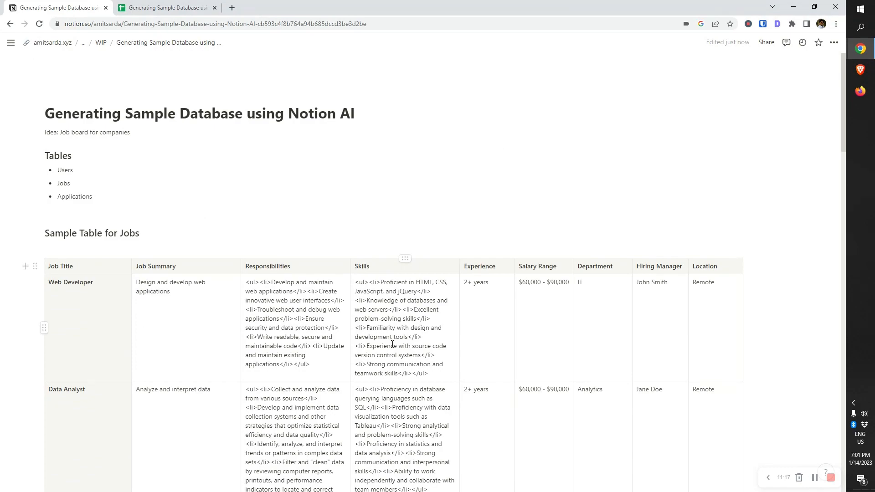
scroll(387, 351, "down", 15)
scroll(394, 345, "down", 15)
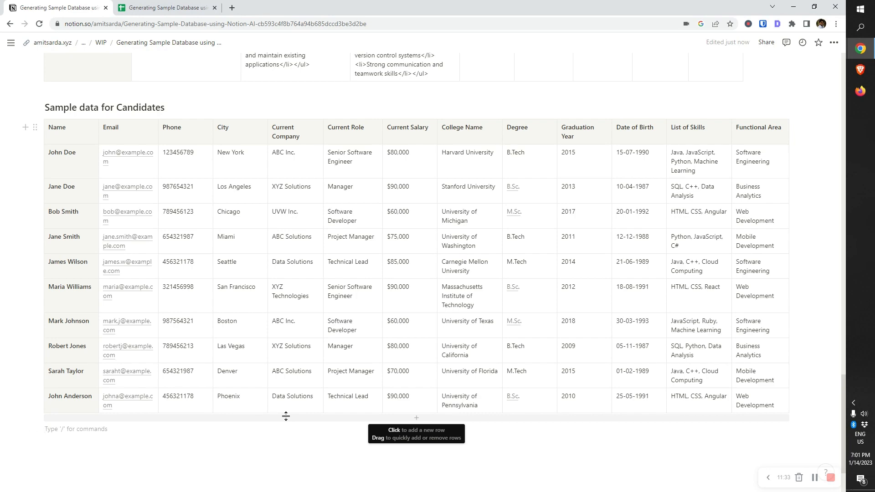
scroll(628, 320, "up", 20)
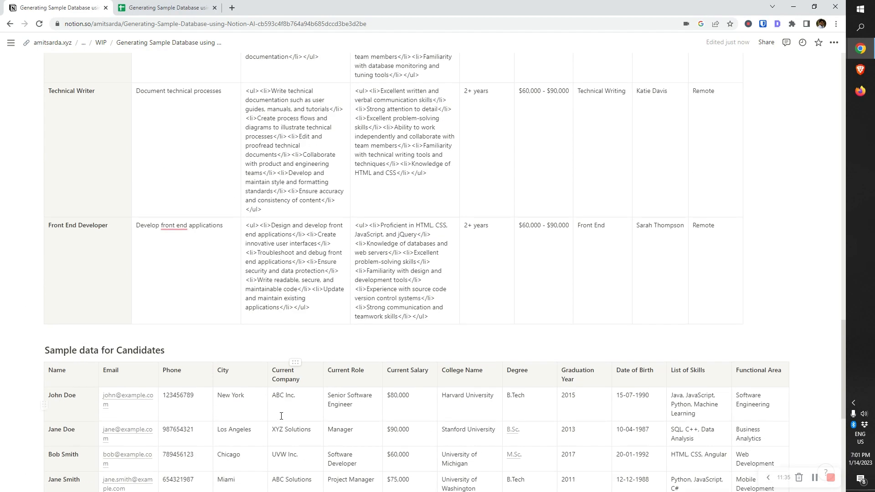
scroll(658, 301, "up", 5)
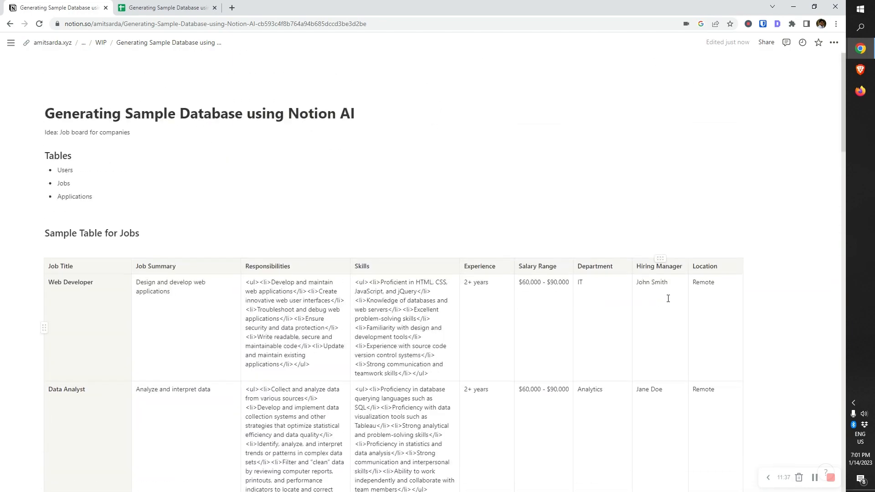
Turn the candidates table into a Notion database
scroll(651, 379, "down", 10)
scroll(652, 379, "down", 15)
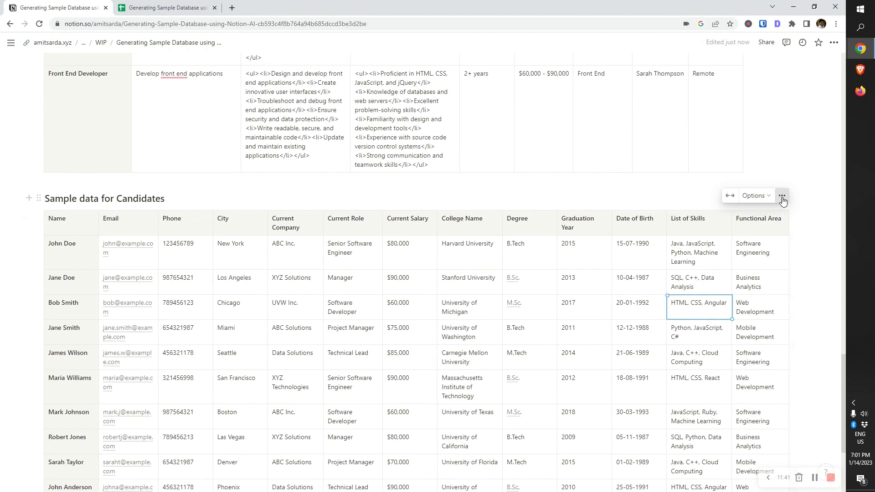
left_click(782, 195)
left_click(770, 279)
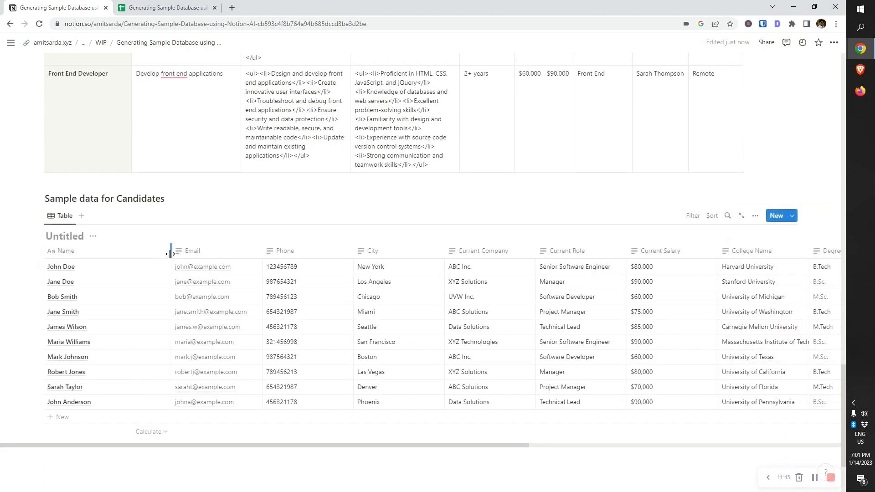
Narrow the Name, Current Salary, Phone, City, Degree and Graduation Year columns of the candidates database
left_click_drag(171, 253, 97, 272)
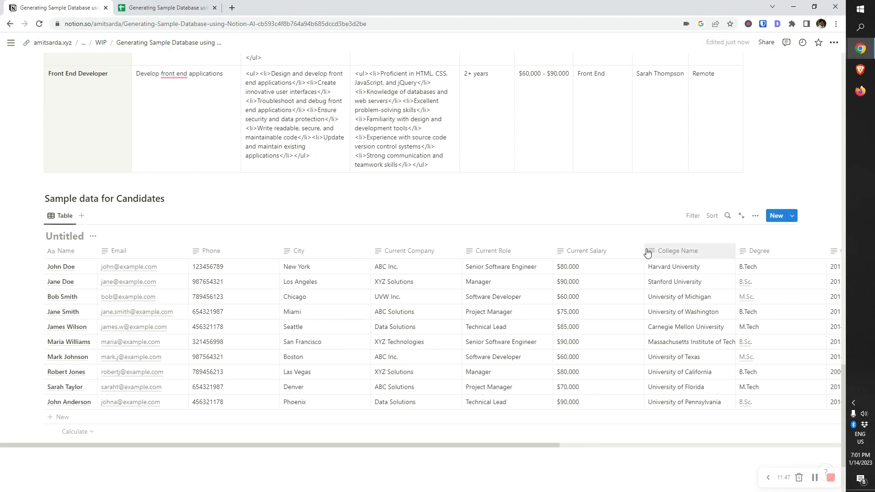
left_click_drag(644, 251, 593, 260)
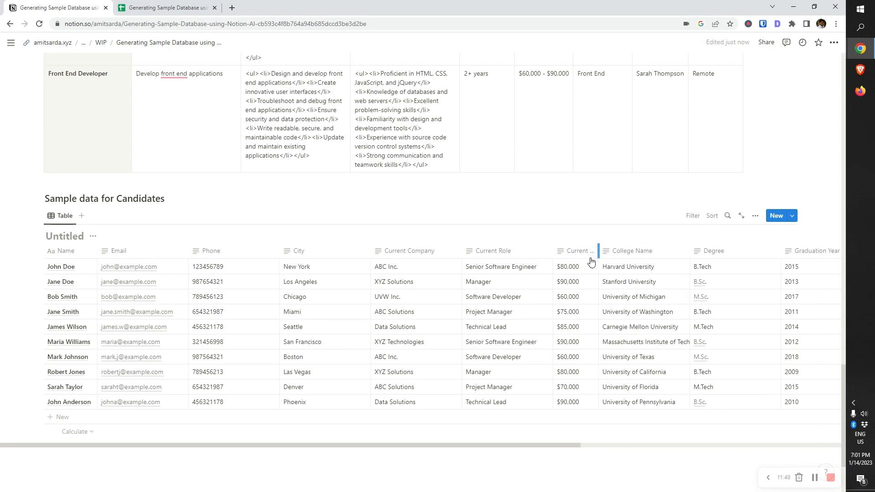
left_click_drag(279, 250, 238, 250)
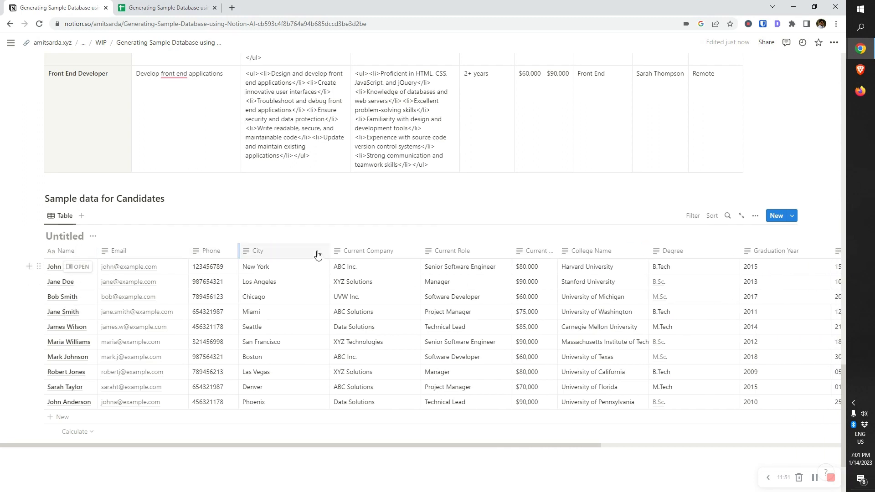
left_click_drag(329, 250, 289, 251)
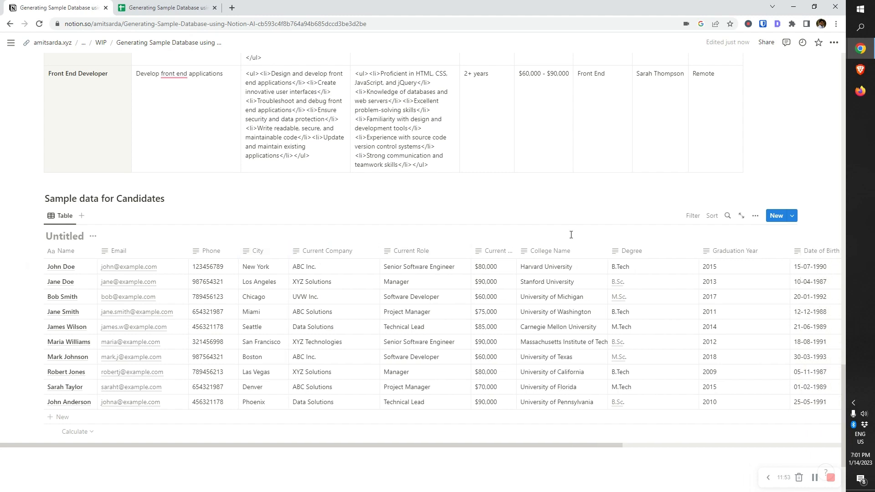
left_click_drag(698, 251, 654, 251)
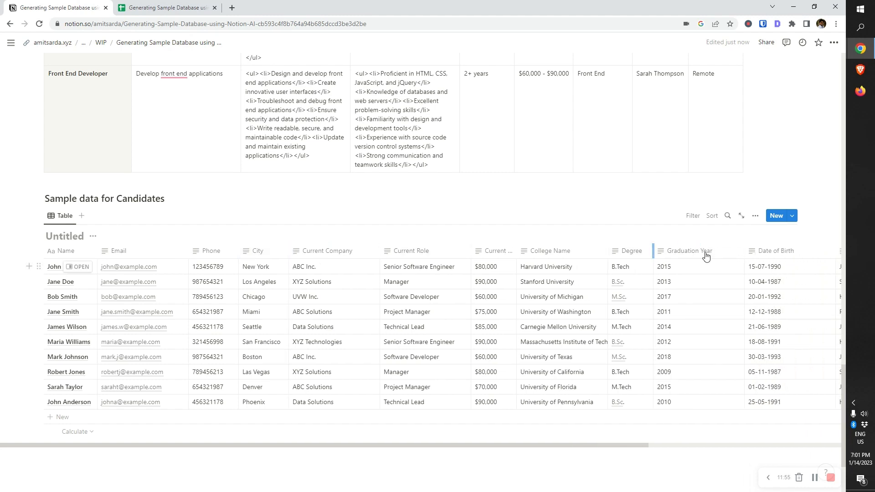
left_click(734, 253)
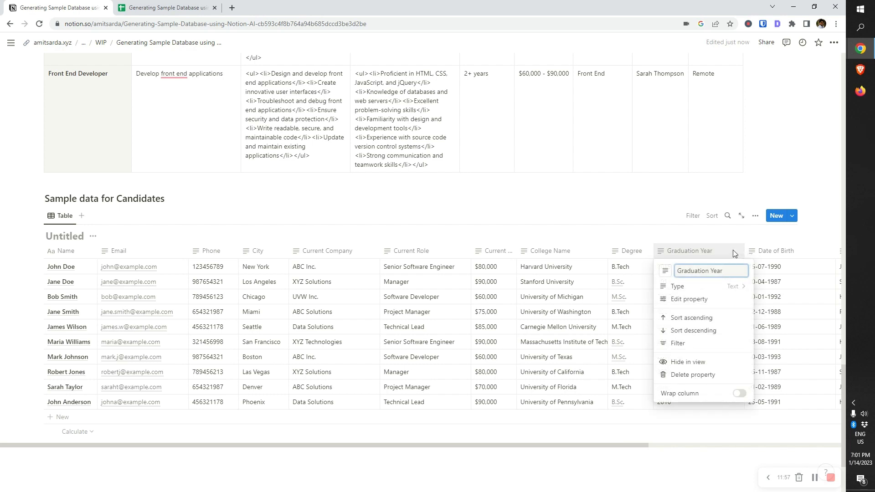
left_click(740, 252)
left_click_drag(743, 251, 709, 253)
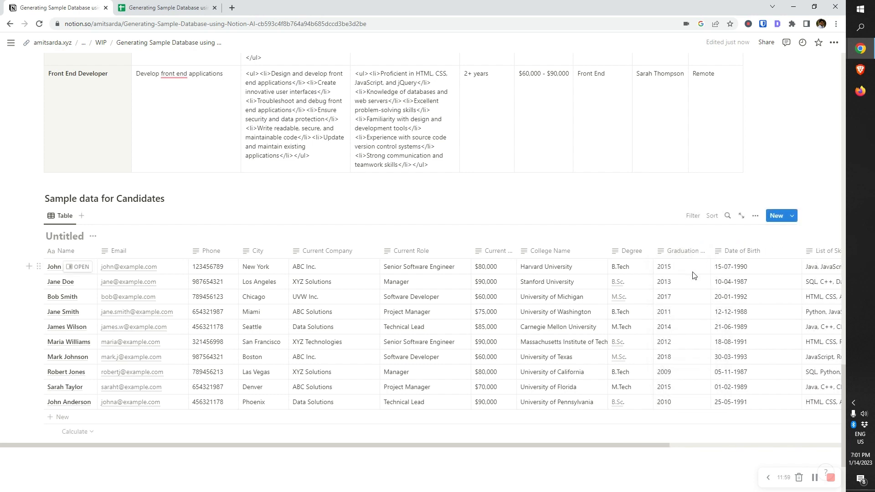
Change the property type of the Date of Birth column to Date
left_click(747, 251)
left_click(745, 257)
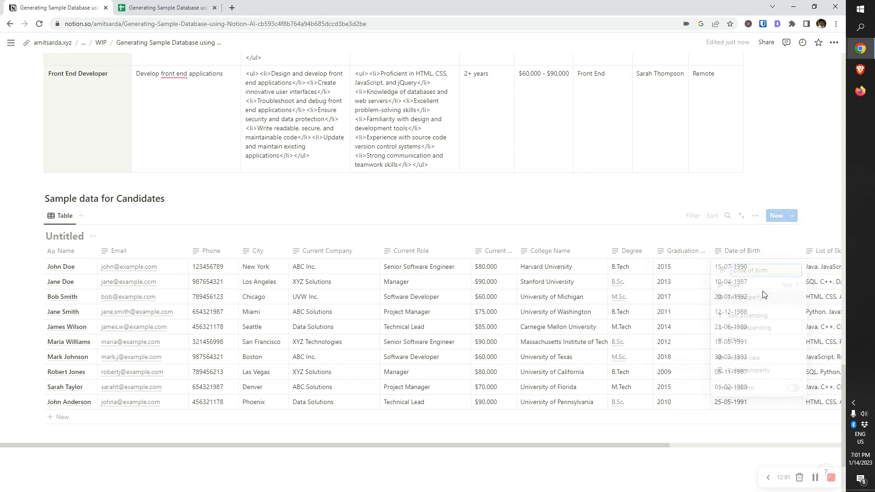
left_click(744, 252)
left_click(747, 286)
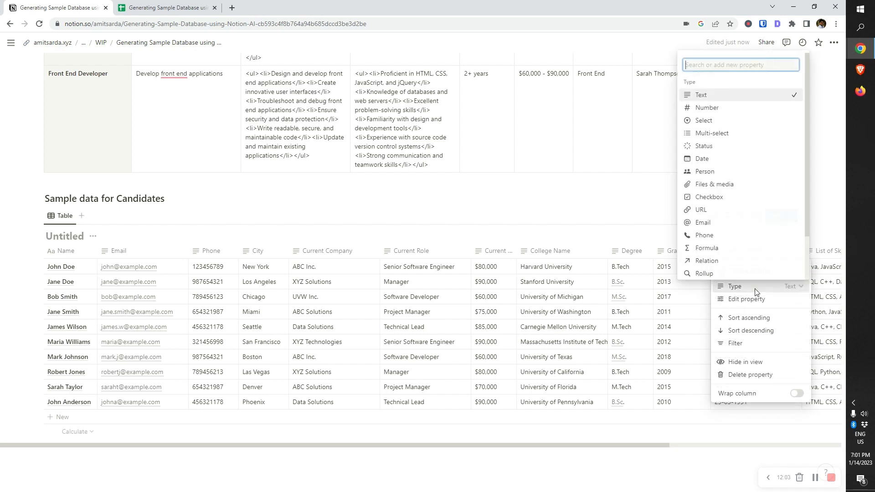
left_click(718, 159)
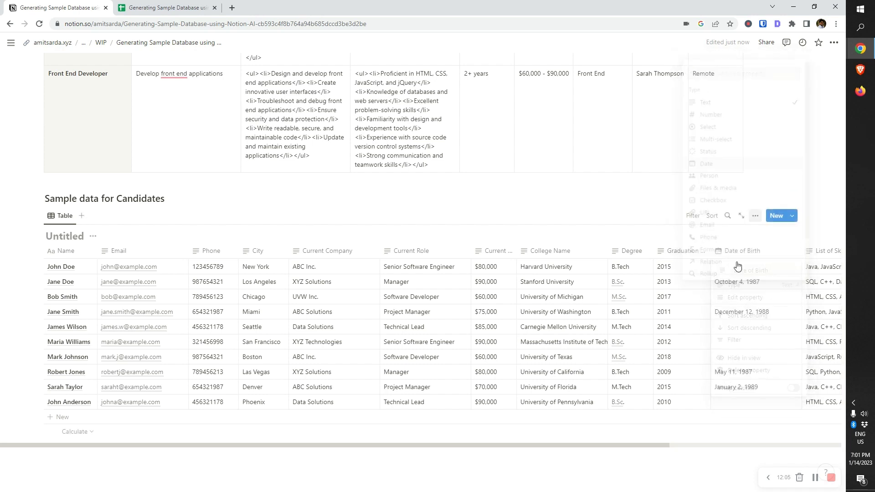
Change the property type of the Graduation Year column to Number
left_click(688, 258)
left_click(688, 256)
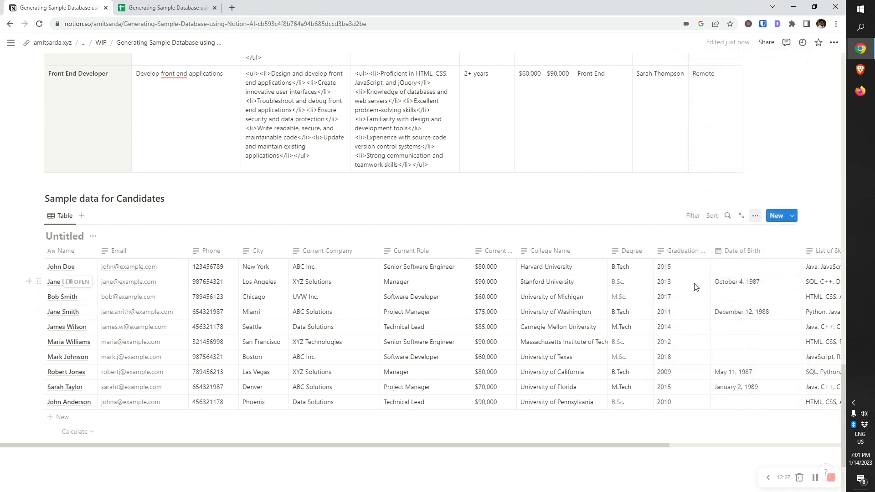
left_click(681, 259)
left_click(678, 286)
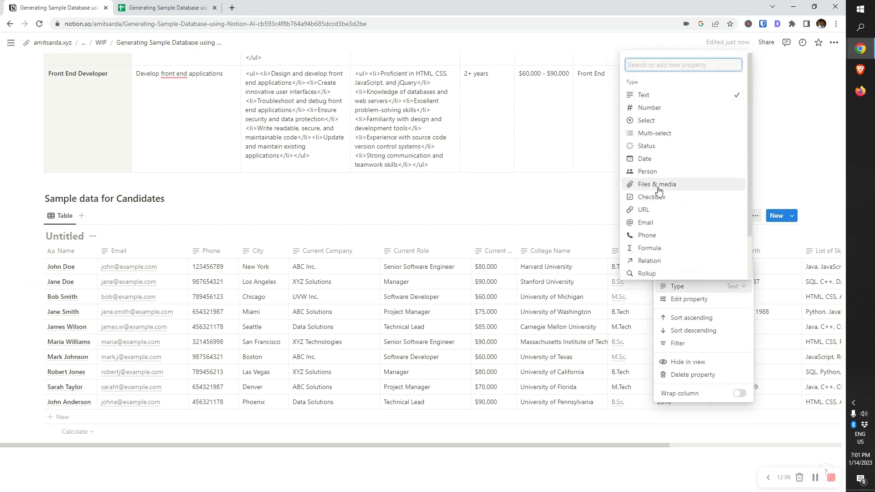
left_click(656, 108)
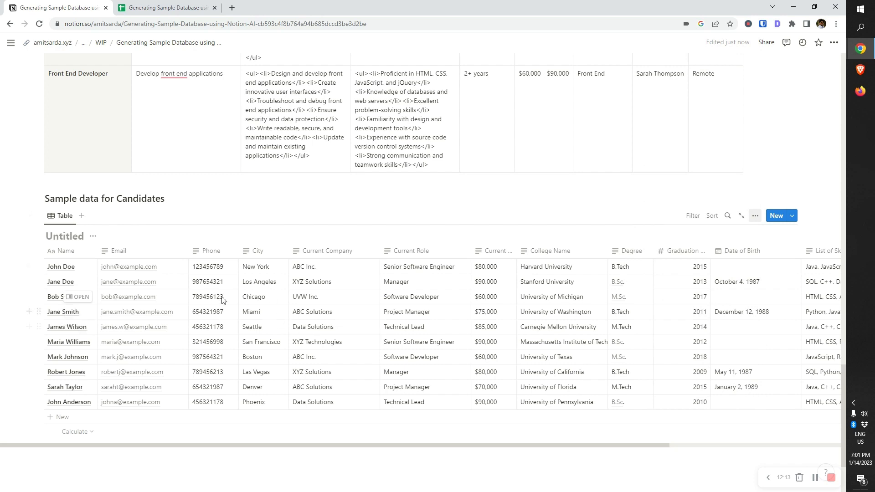
Change the property type of the Phone column to Phone
left_click(211, 251)
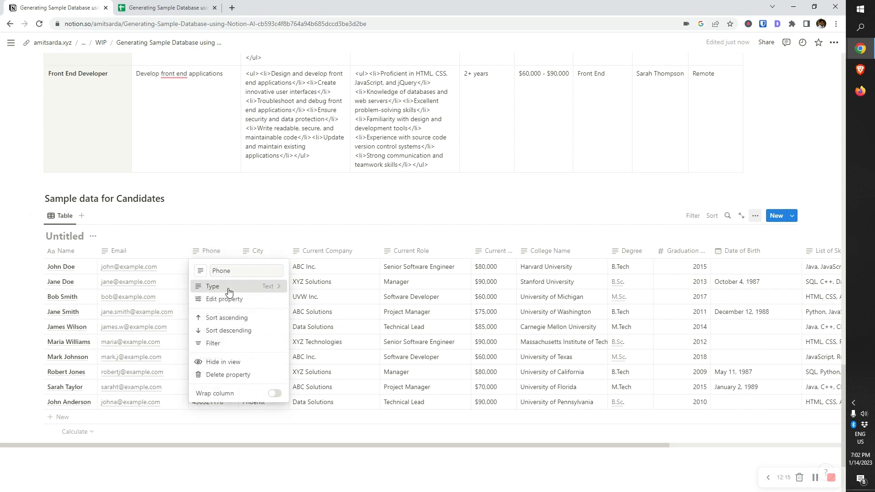
left_click(218, 286)
left_click(206, 234)
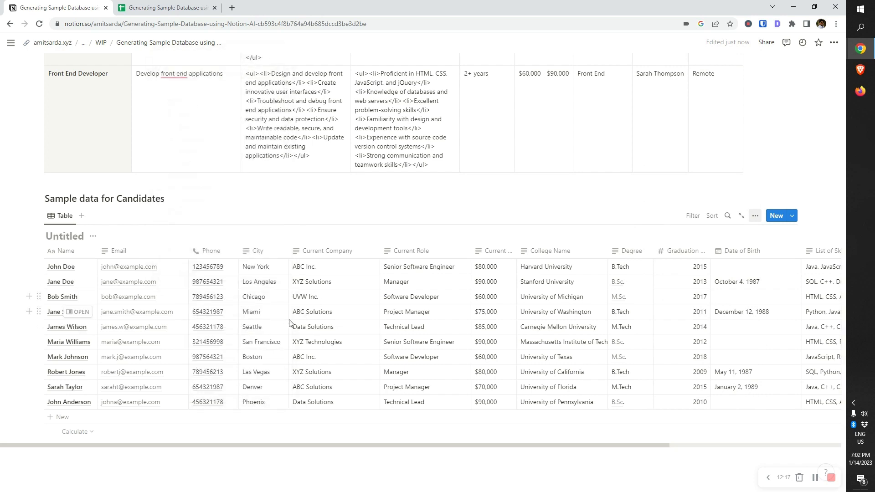
Change the property type of the Email column in the candidates database to Email
left_click(150, 253)
left_click(160, 286)
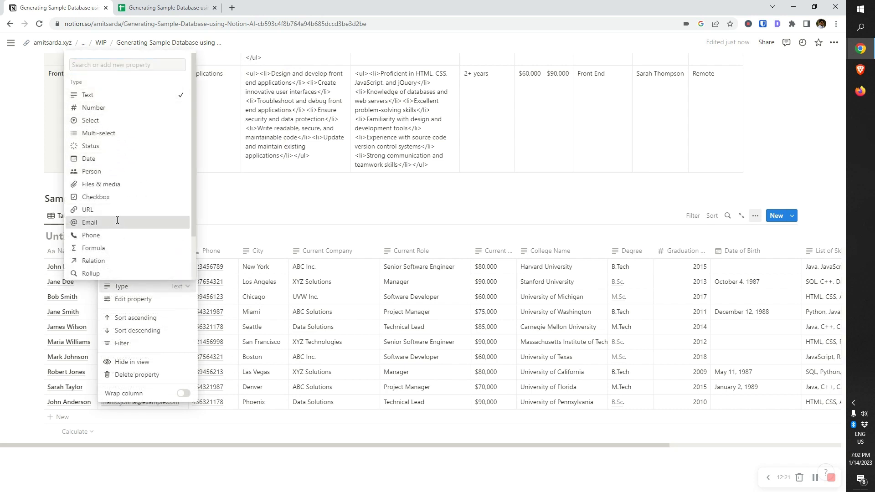
left_click(94, 222)
left_click(348, 284)
Change the property type of the Current Salary column to Number
left_click(490, 255)
left_click(490, 254)
left_click(527, 286)
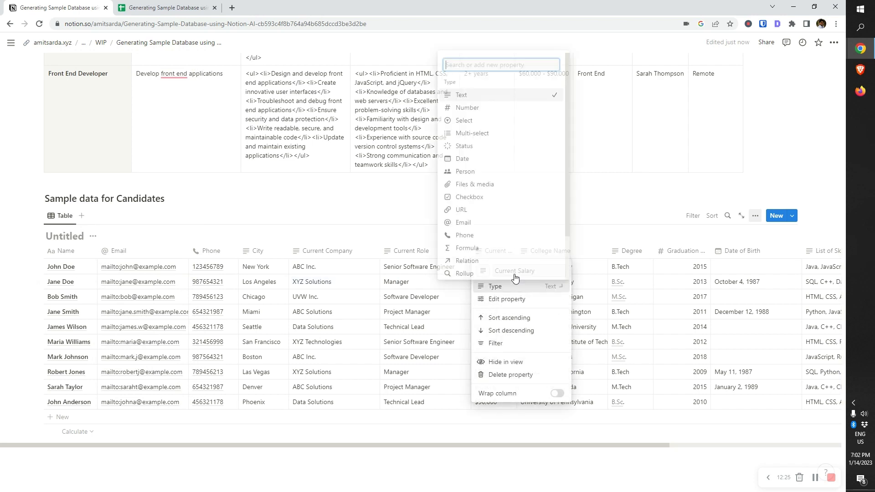
left_click(478, 110)
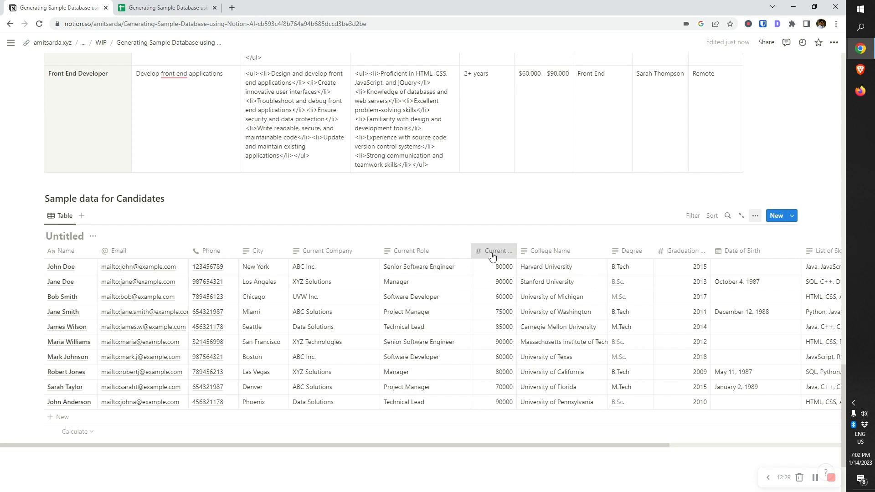
Set the number format of the Current Salary property to US Dollar and close its property settings
left_click(492, 256)
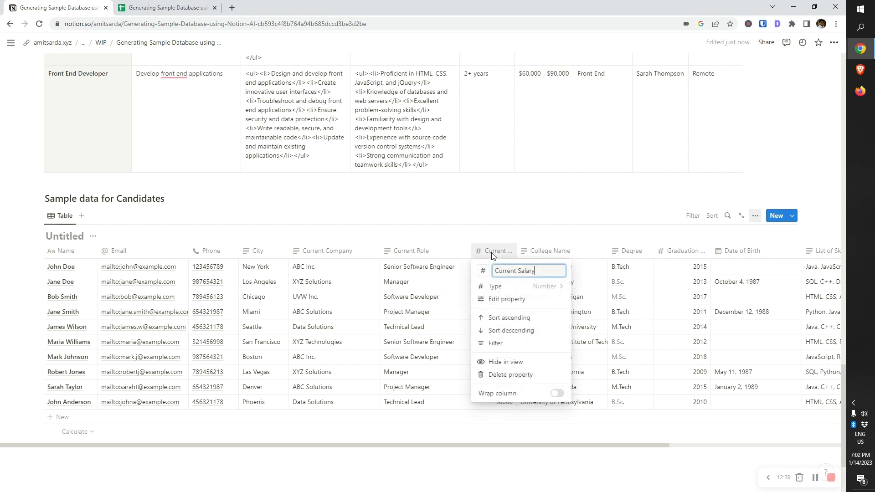
left_click(531, 288)
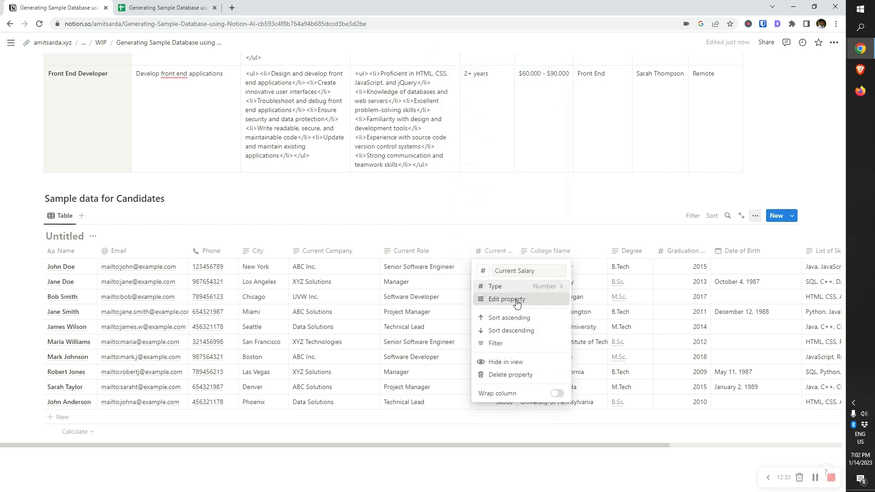
left_click(507, 299)
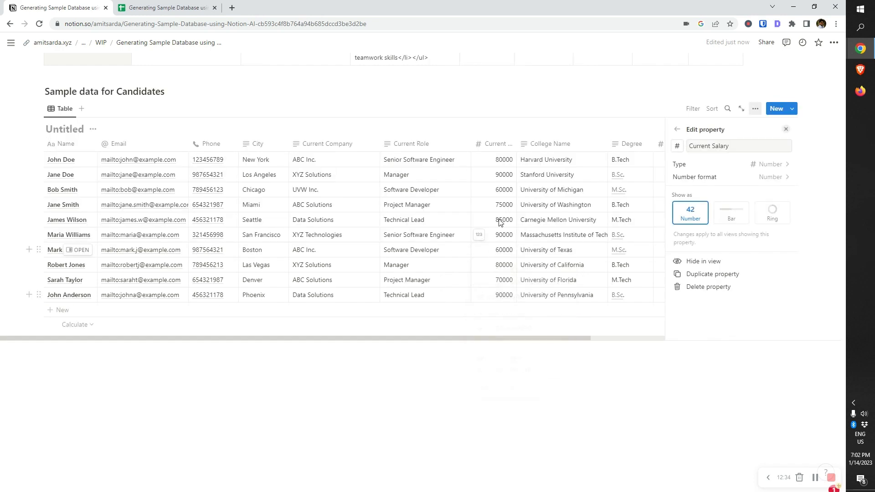
left_click(768, 177)
left_click(744, 235)
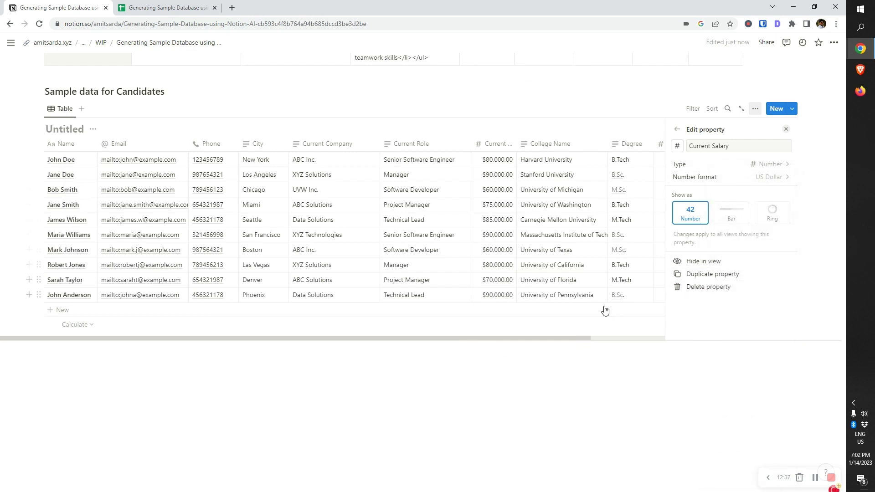
left_click(771, 177)
left_click(693, 181)
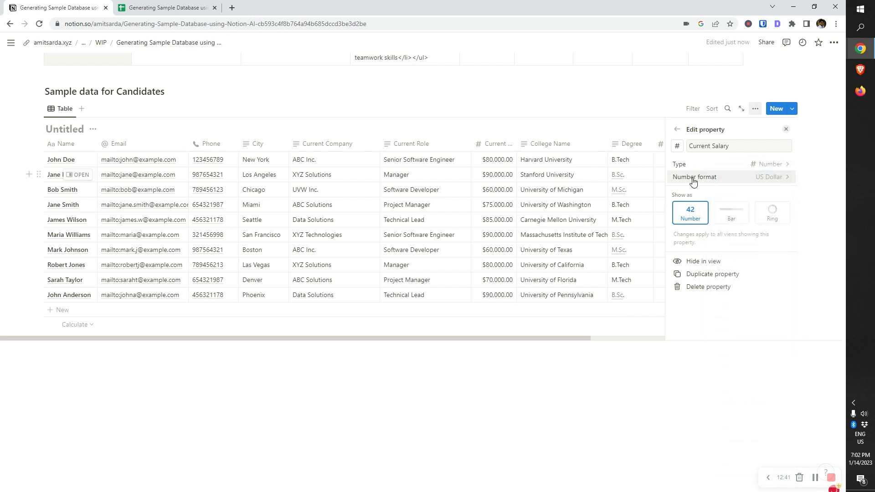
left_click(553, 353)
Check the remaining columns of the candidates database and the first row's Date of Birth cell
scroll(659, 329, "right", 3)
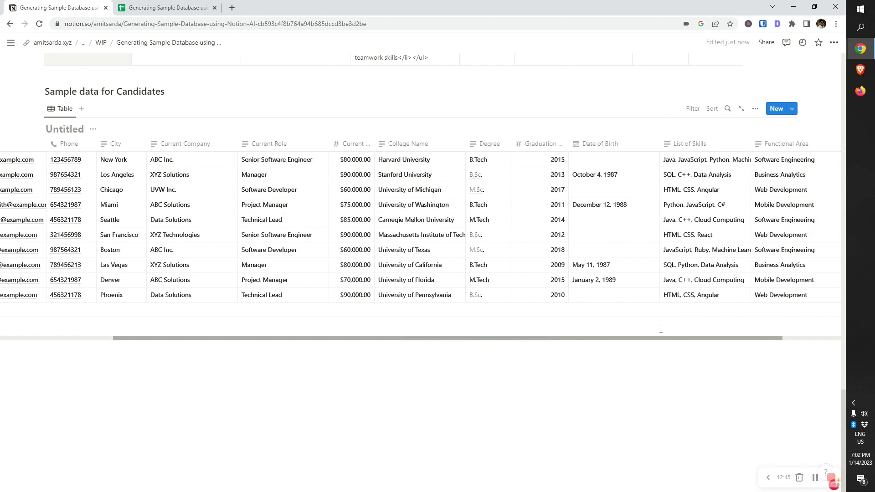
scroll(660, 330, "right", 2)
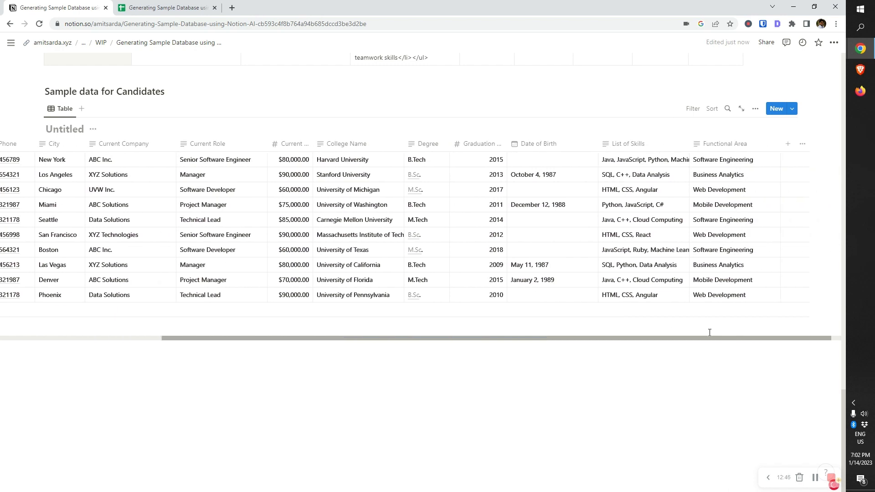
left_click(538, 159)
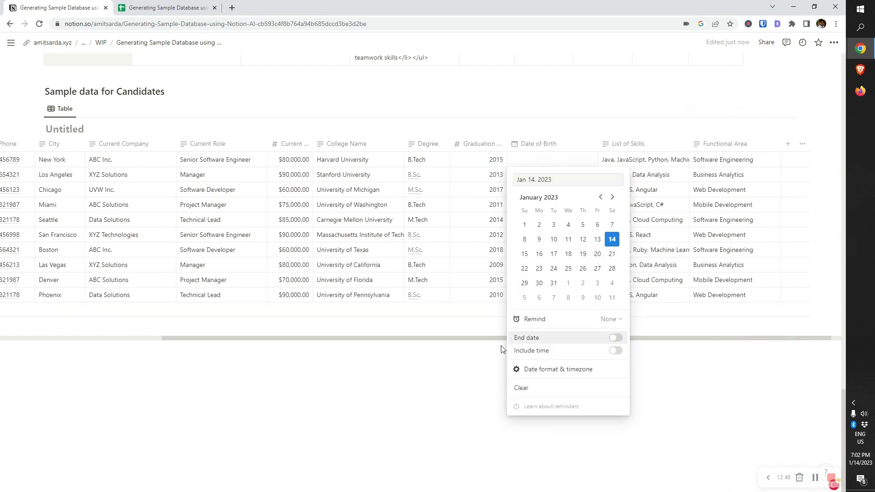
left_click(458, 330)
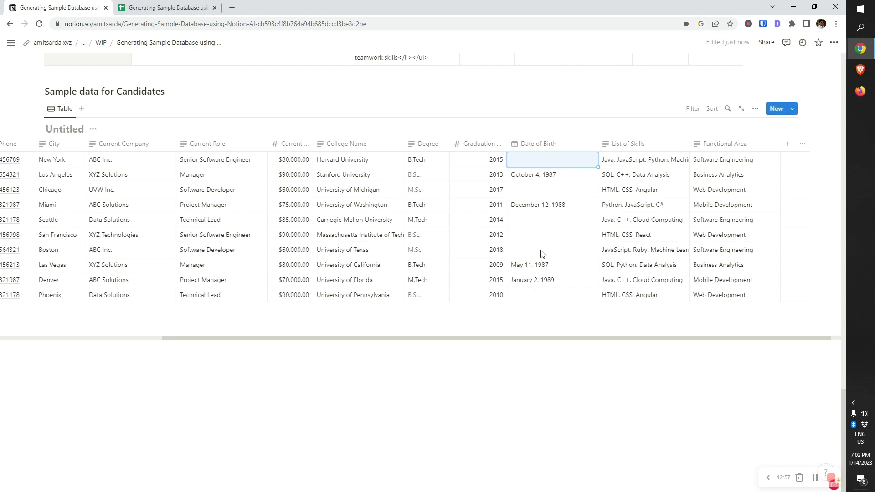
left_click_drag(582, 337, 400, 356)
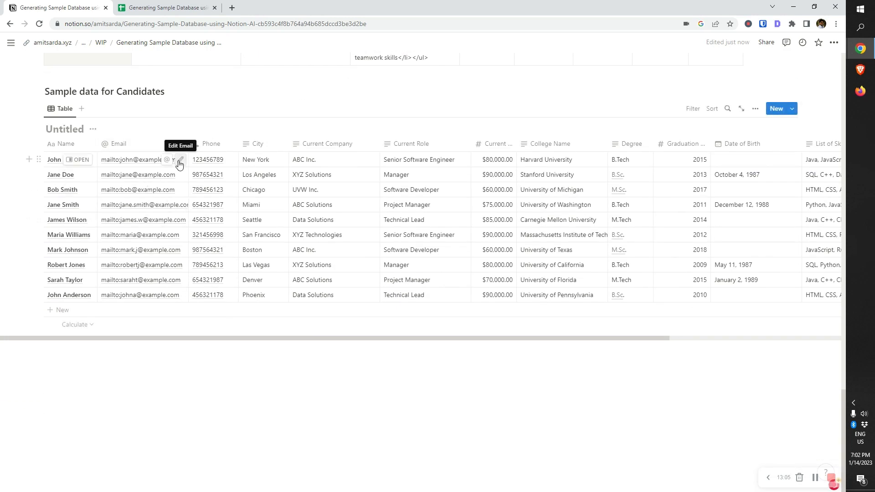
Convert the simple table under Sample Table for Jobs into a Notion database
scroll(262, 256, "up", 12)
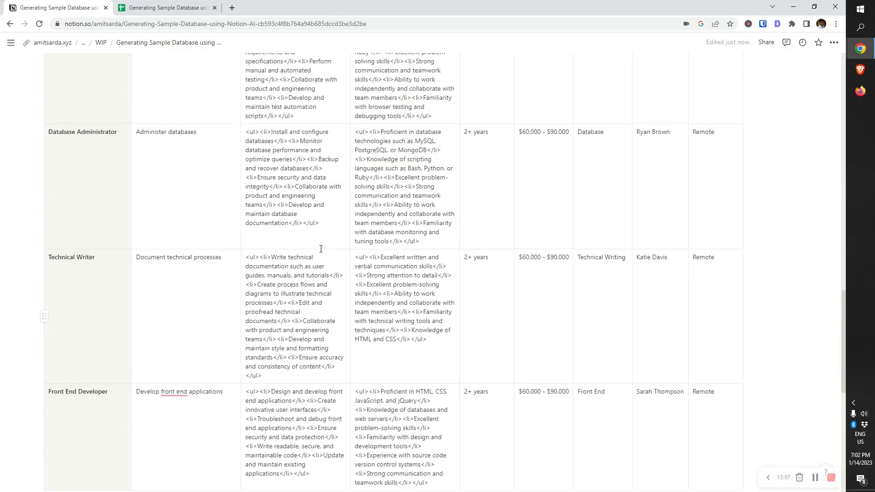
scroll(348, 198, "up", 13)
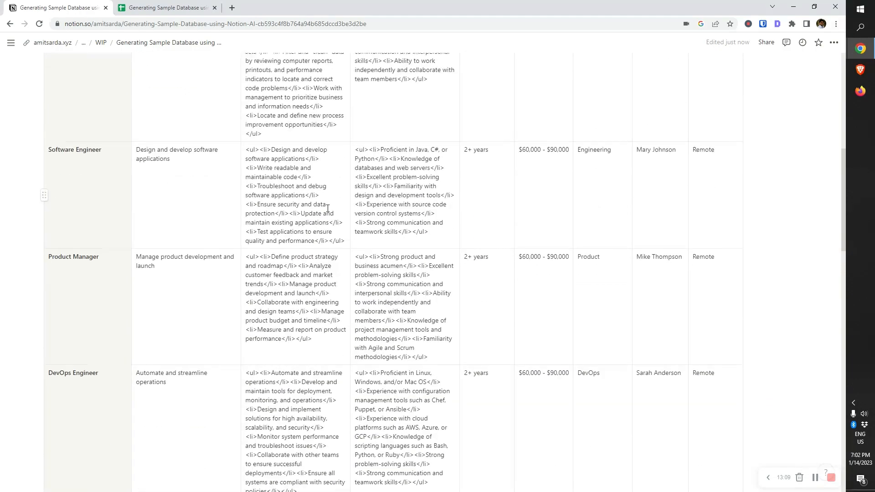
scroll(110, 156, "up", 10)
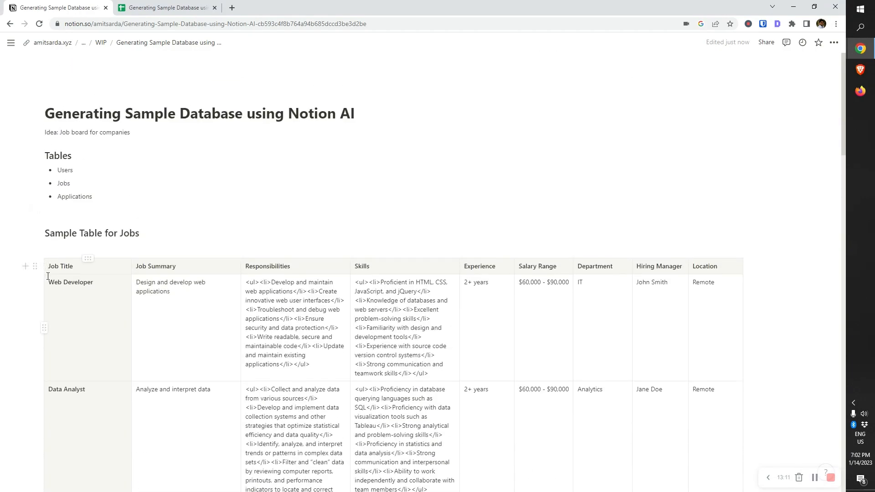
left_click(739, 270)
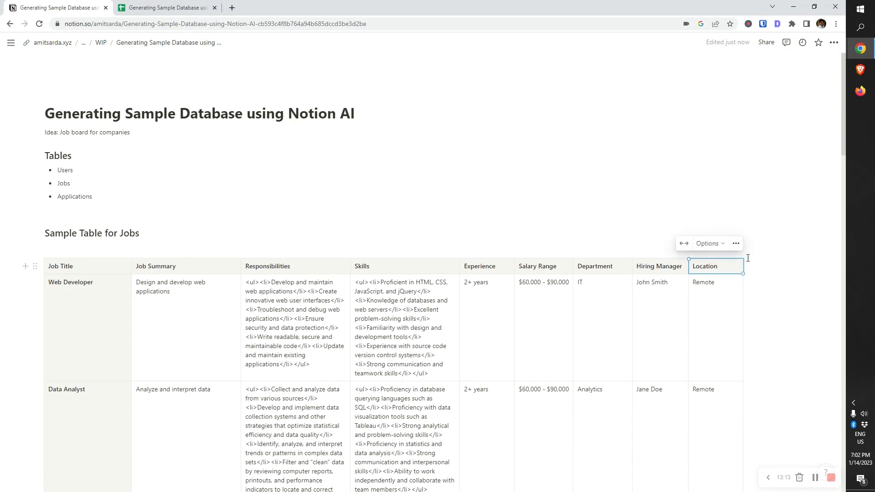
left_click(646, 218)
left_click(652, 308)
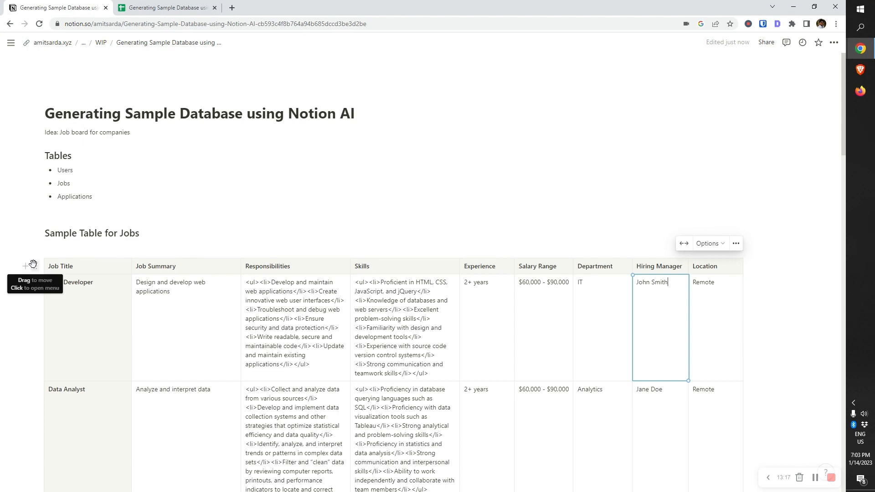
left_click(35, 266)
left_click(736, 246)
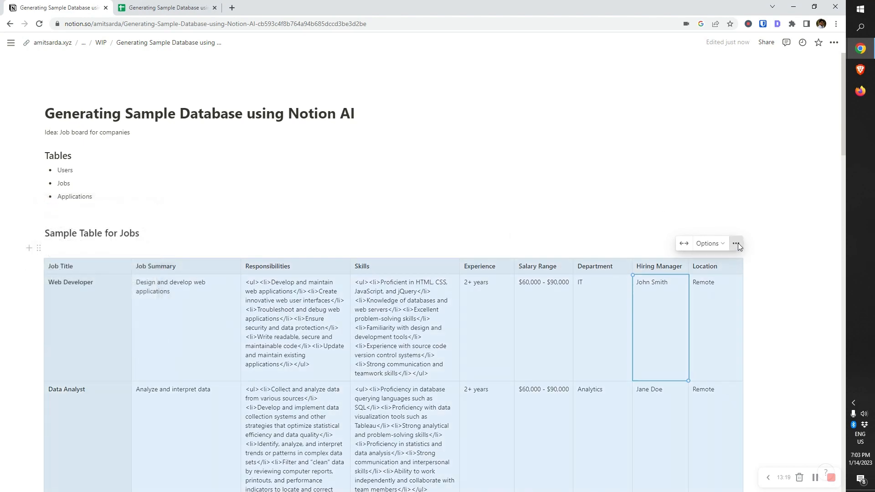
left_click(736, 246)
left_click(767, 317)
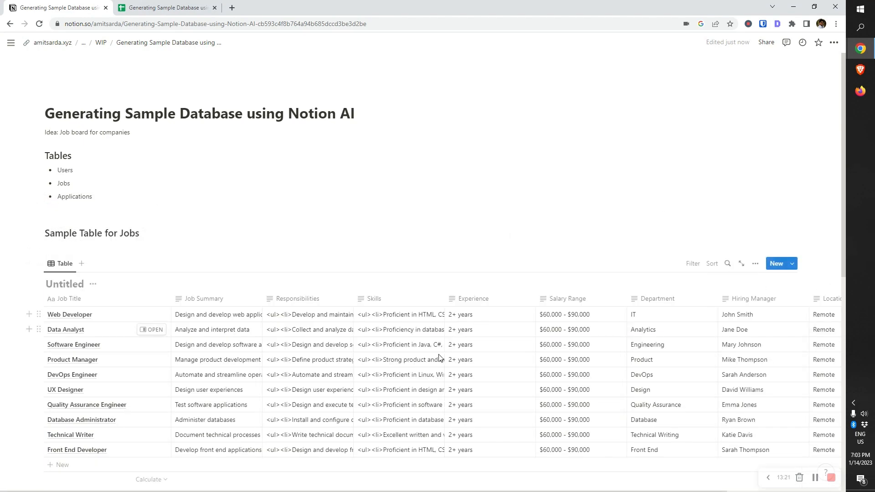
Open the Web Developer job record, inspect its Responsibilities property, and close the record
left_click(155, 317)
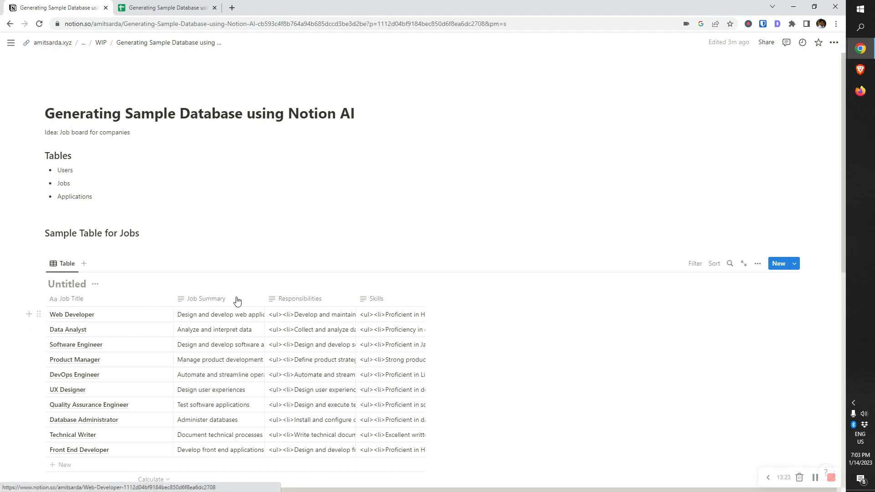
left_click(562, 199)
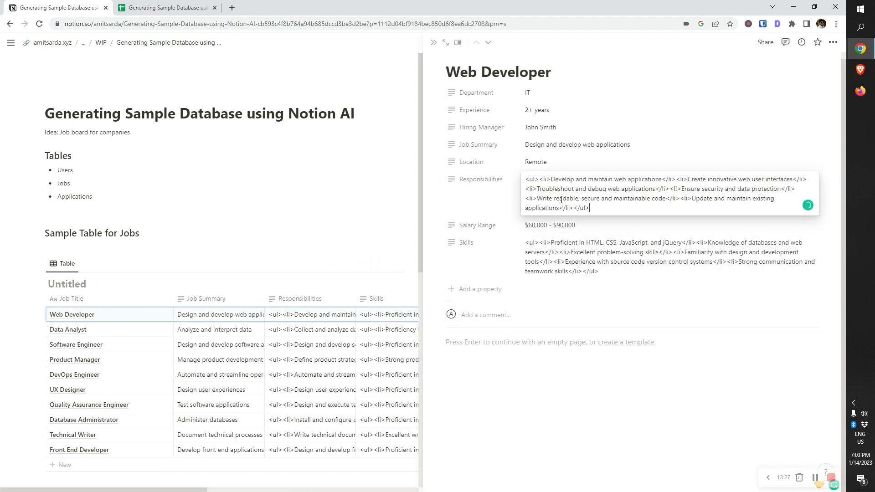
left_click(549, 438)
left_click(308, 216)
Switch to Glide in the same browser window and create a Glide Page template named Job Board
left_click(170, 5)
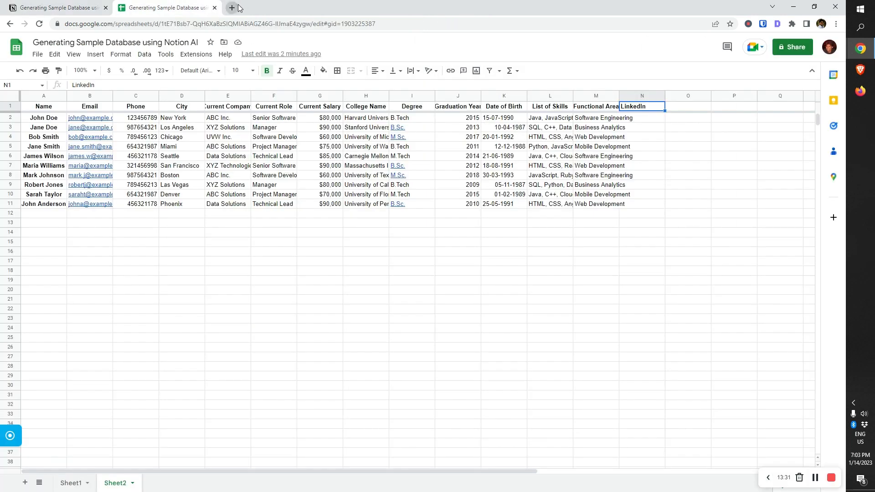
left_click(232, 7)
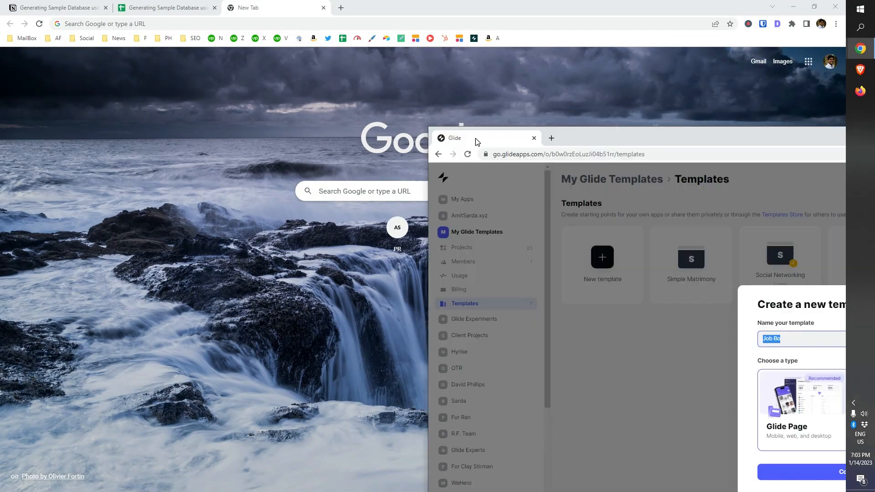
left_click_drag(475, 138, 315, 5)
left_click(418, 205)
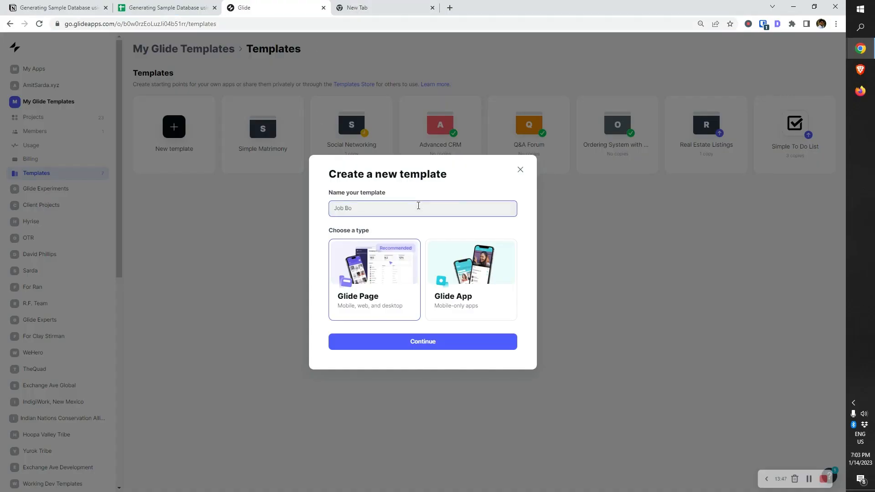
left_click(434, 348)
left_click(384, 5)
left_click(432, 8)
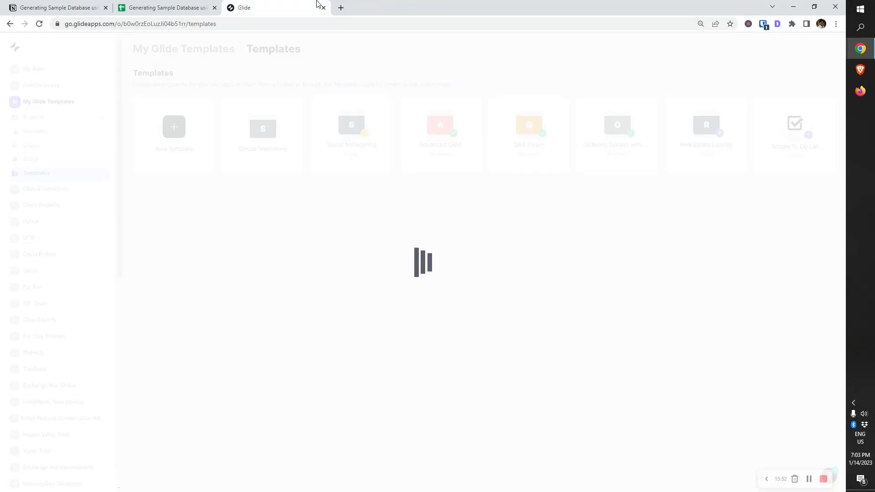
Open the Job Board project's data editor in Glide and display the Users table
left_click(178, 7)
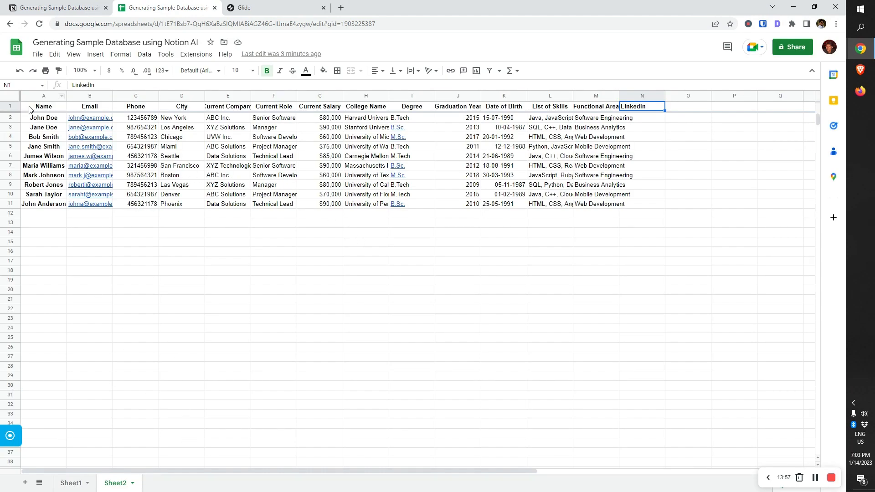
left_click(249, 6)
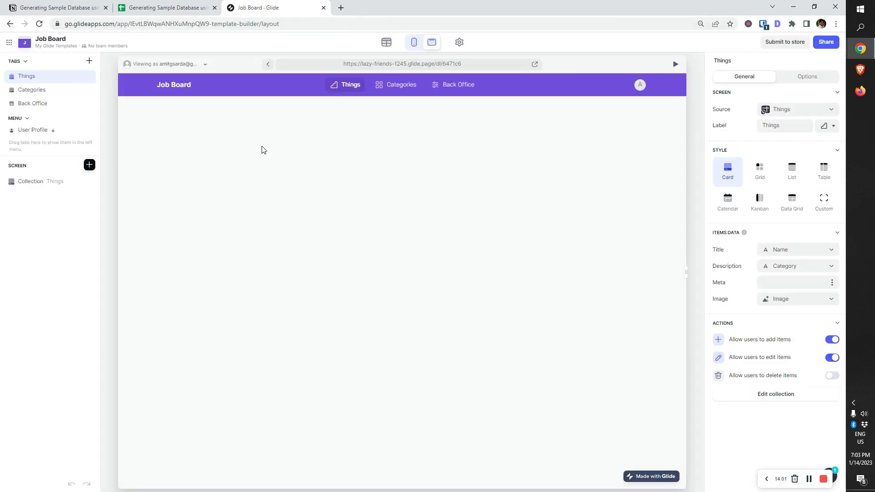
left_click(387, 42)
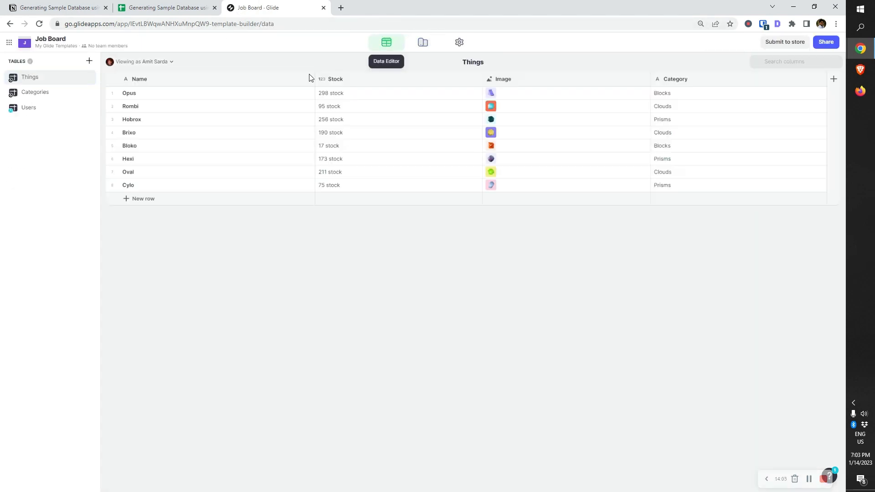
left_click(61, 108)
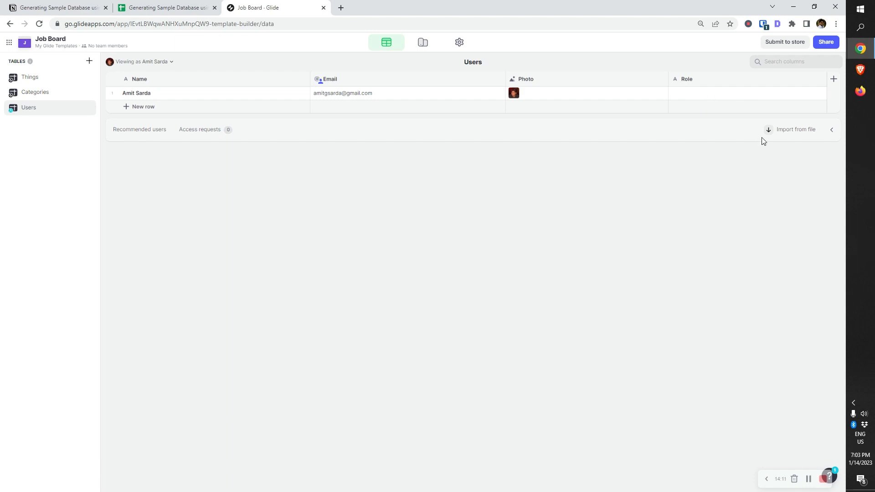
left_click(781, 131)
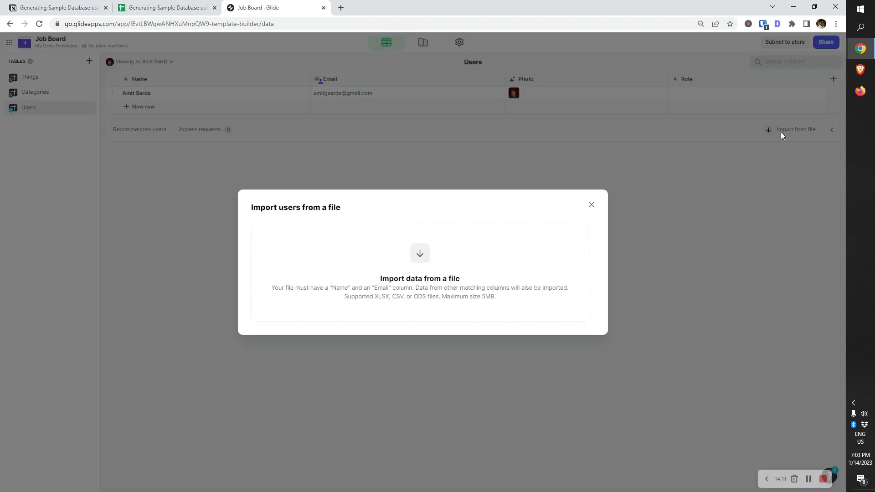
left_click(382, 287)
key("Escape")
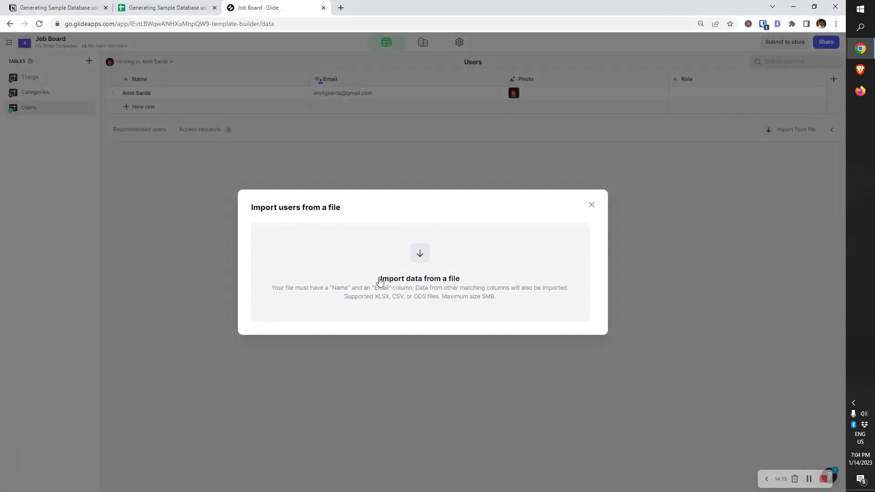
left_click(203, 8)
left_click(255, 7)
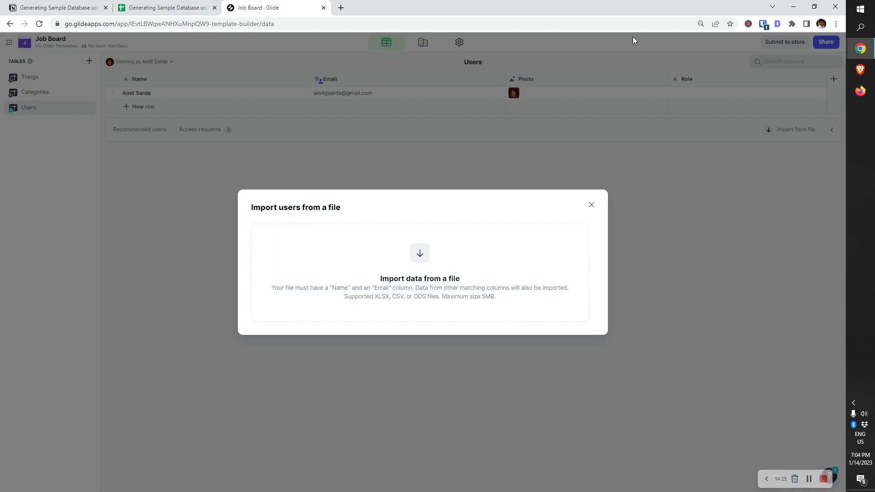
left_click(592, 205)
Delete the Users table from the Job Board project's data
right_click(71, 116)
left_click(75, 149)
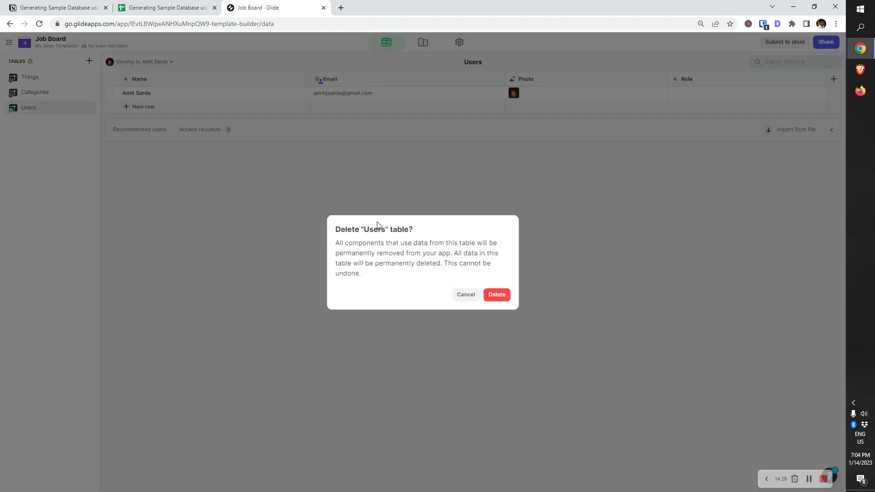
left_click(497, 295)
Switch to the Google Sheets spreadsheet and download the candidates sheet, Sheet2, as a comma-separated values file
left_click(89, 61)
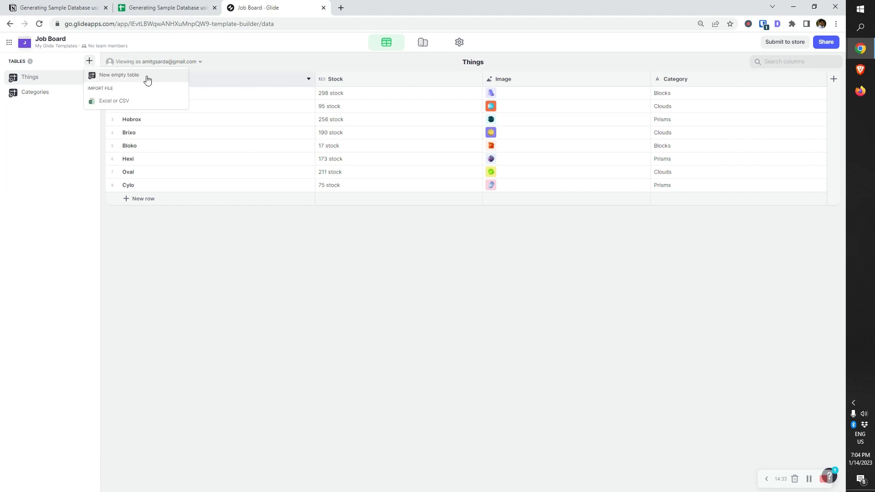
left_click(187, 8)
left_click_drag(39, 105, 600, 206)
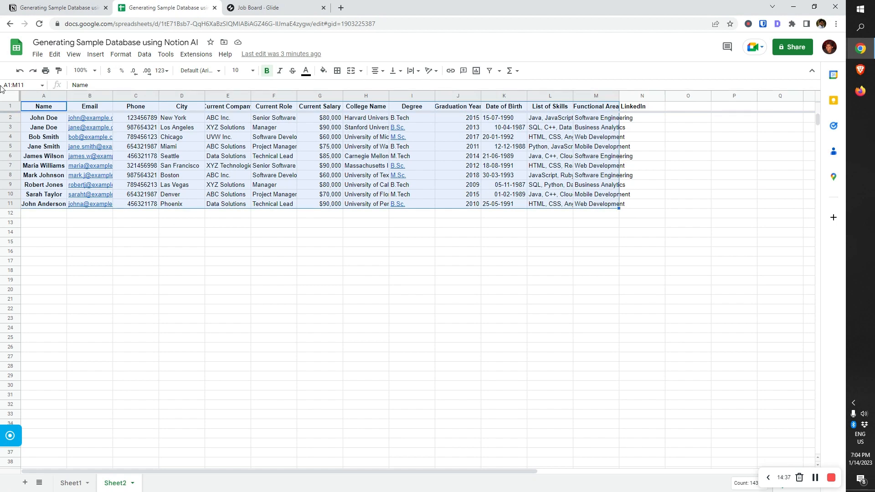
left_click(38, 54)
mouse_move(102, 171)
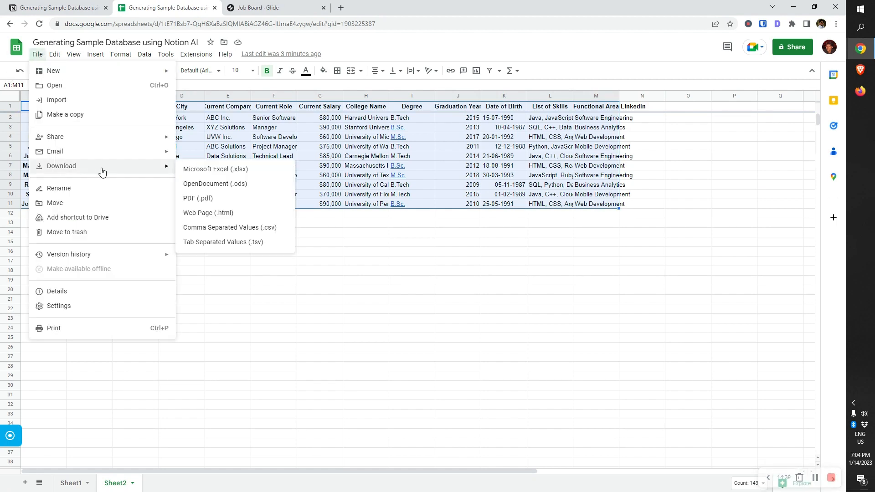
left_click(231, 228)
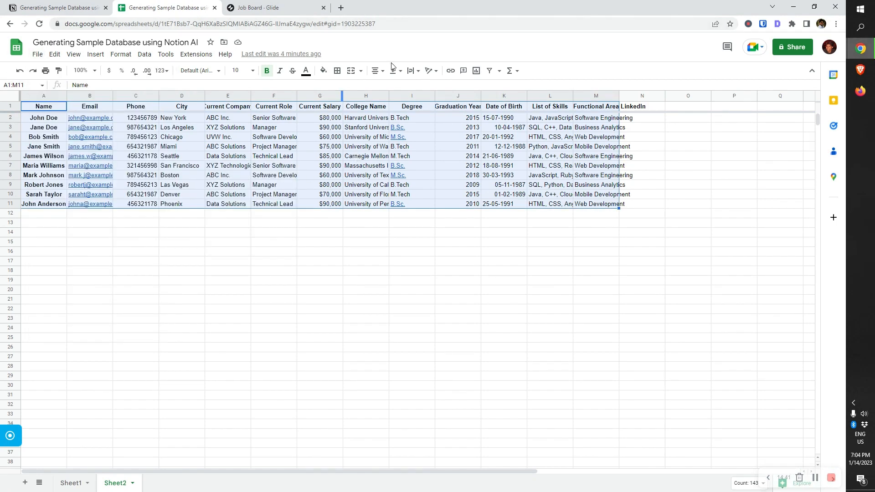
key("Return")
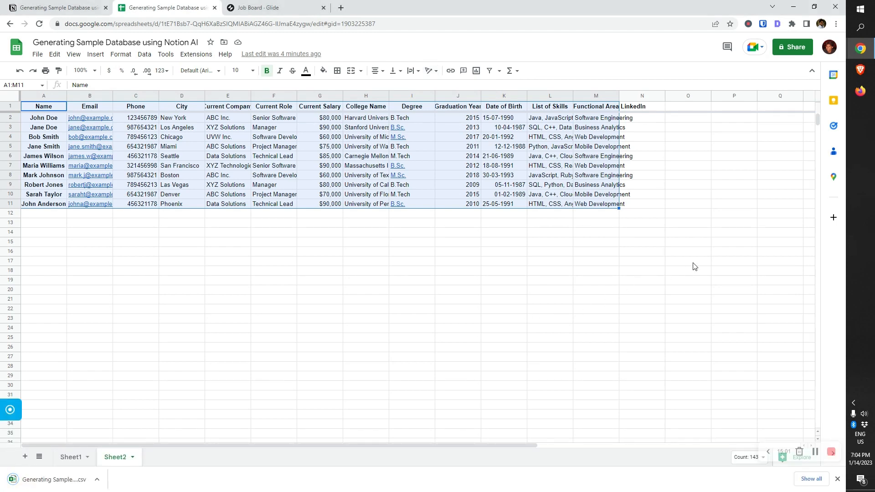
Download the jobs sheet, Sheet1, as a comma-separated values file named Jobs.csv
left_click(67, 457)
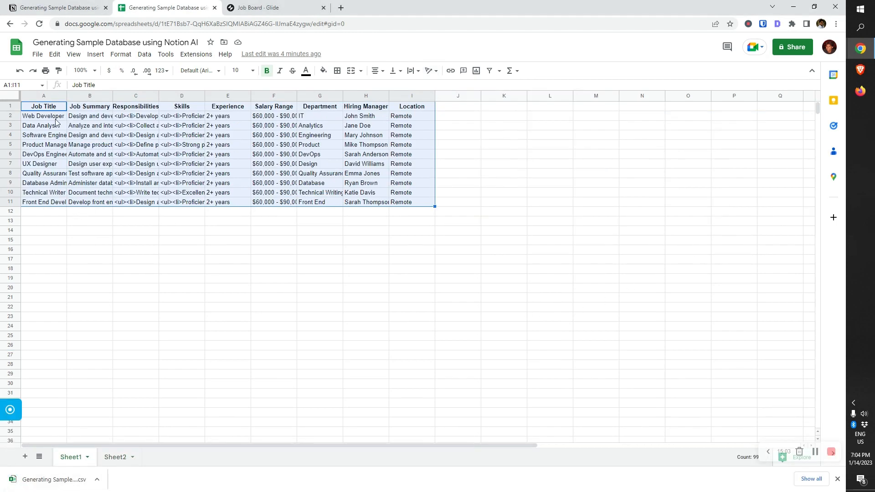
left_click(38, 55)
mouse_move(76, 167)
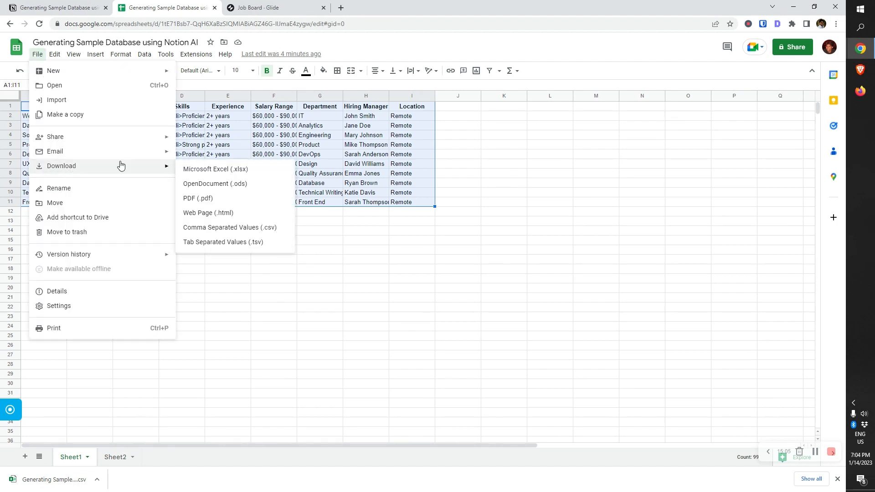
left_click(219, 227)
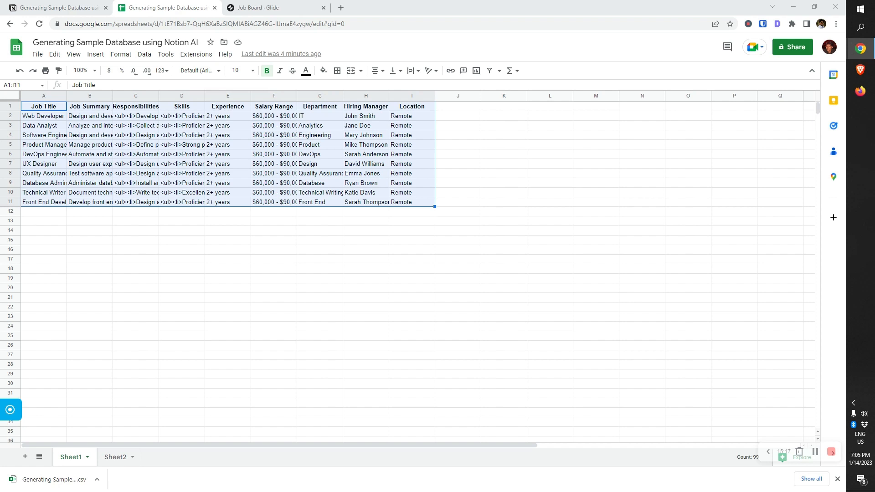
Switch back to the Glide Job Board project and import Jobs.csv as a new table
left_click(253, 6)
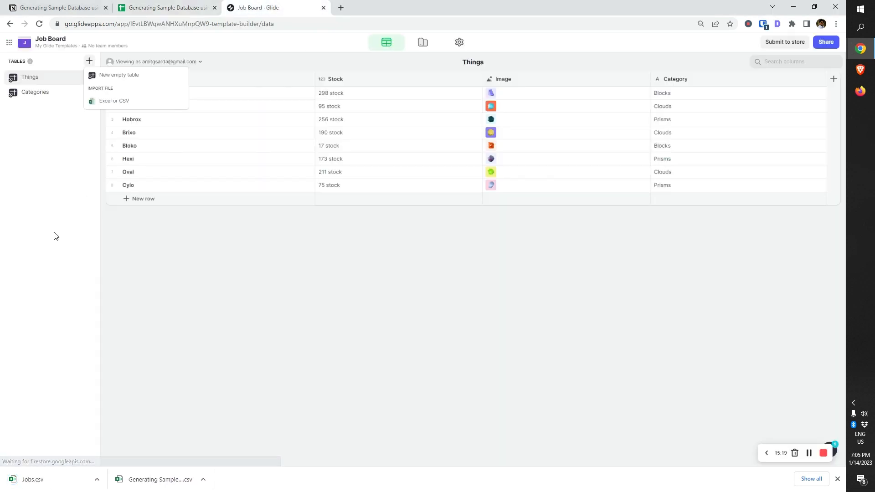
left_click(109, 104)
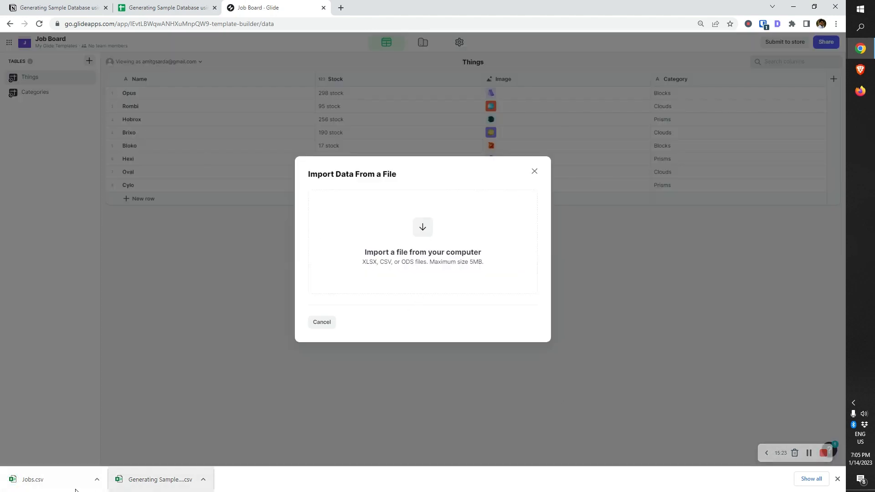
left_click_drag(55, 483, 441, 247)
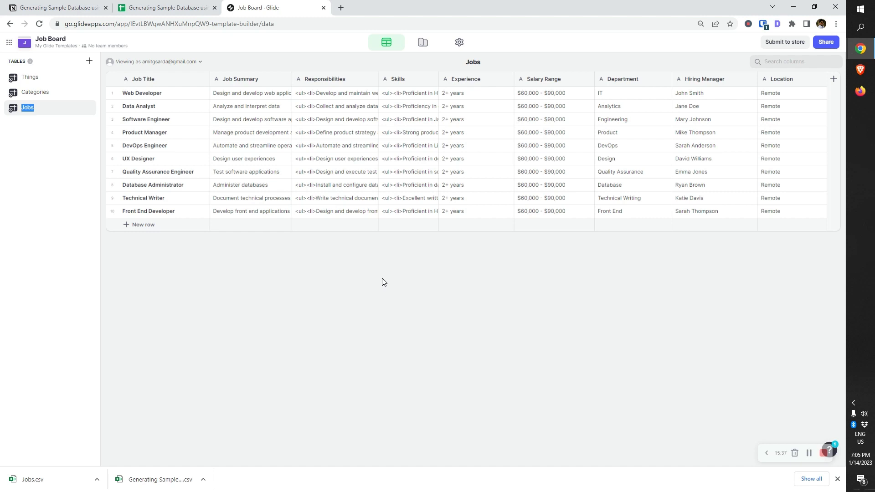
Import the downloaded Sheet2 CSV file as another table and name that table Users
left_click(88, 60)
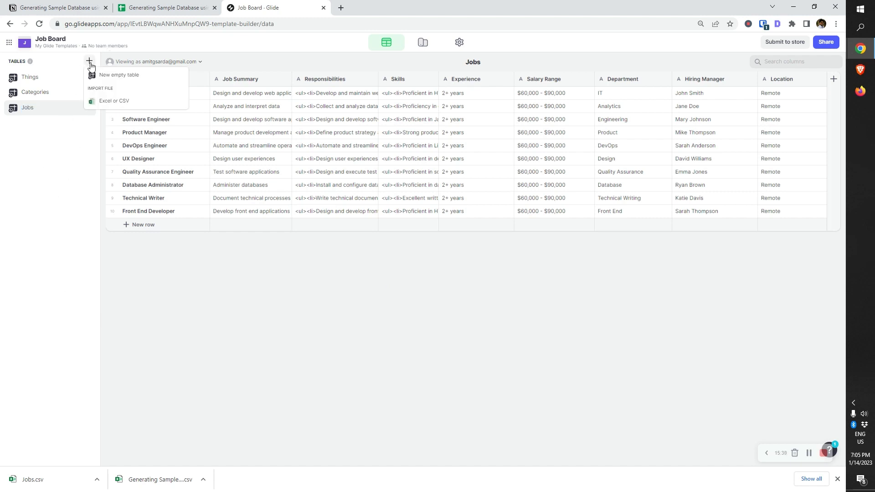
left_click(120, 100)
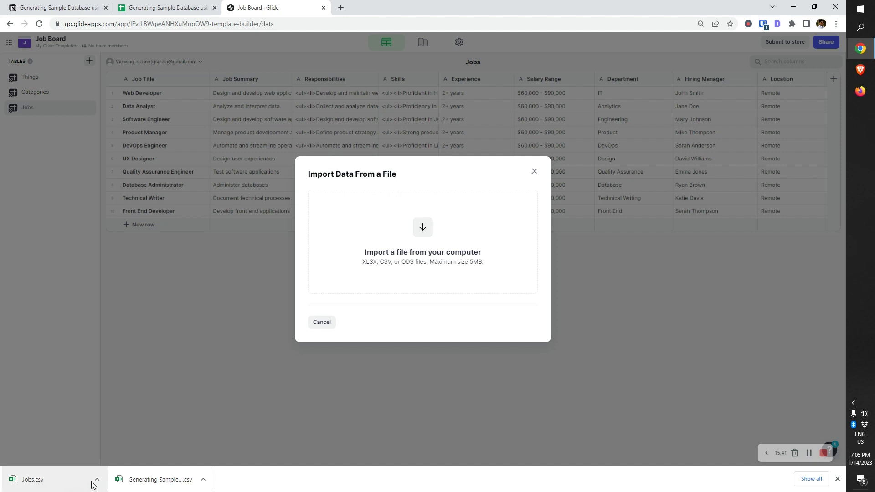
left_click_drag(151, 485, 393, 272)
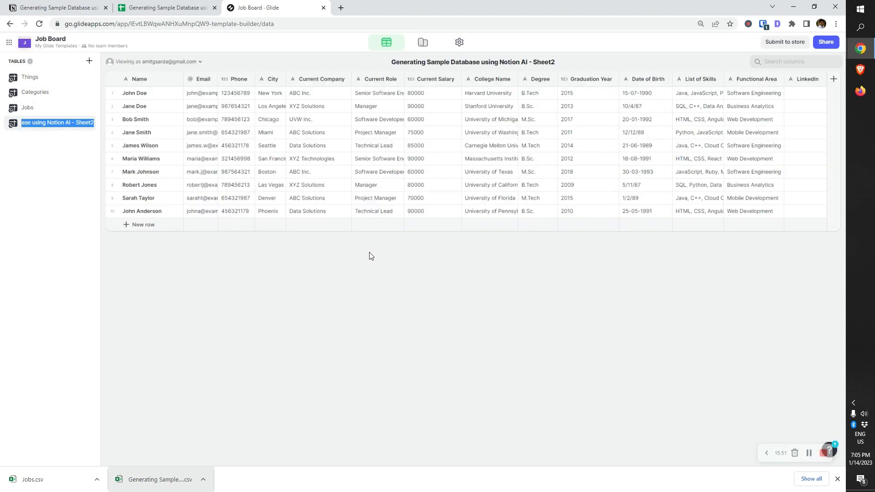
type("User")
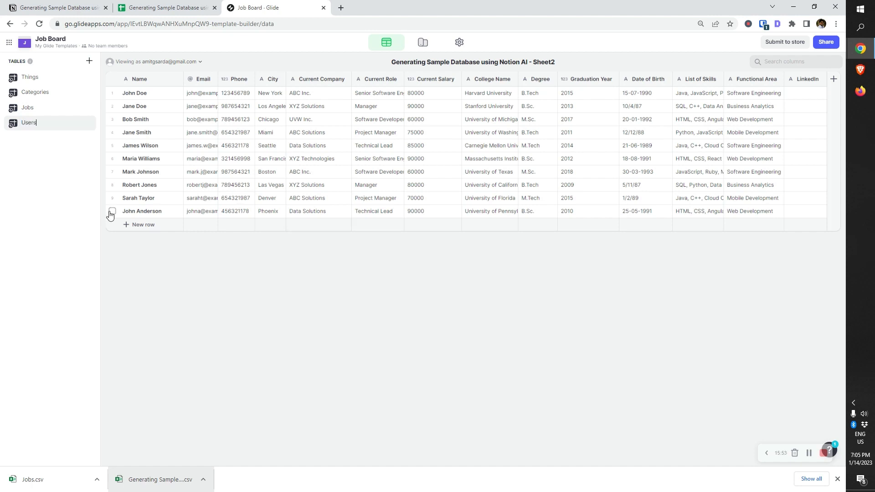
type("s")
key("Return")
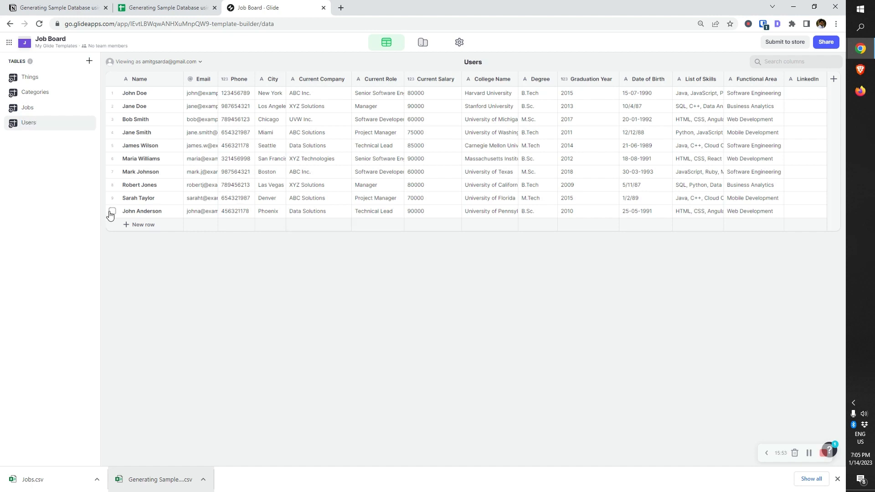
In the layout editor, set the User Profile's source sheet to Users and open the column choices for its image
left_click(432, 48)
left_click(38, 130)
left_click(770, 110)
left_click(775, 191)
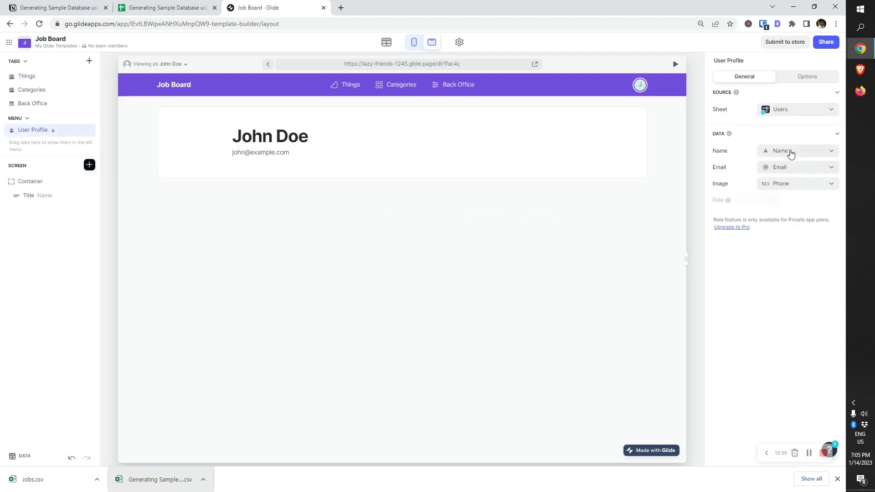
left_click(793, 187)
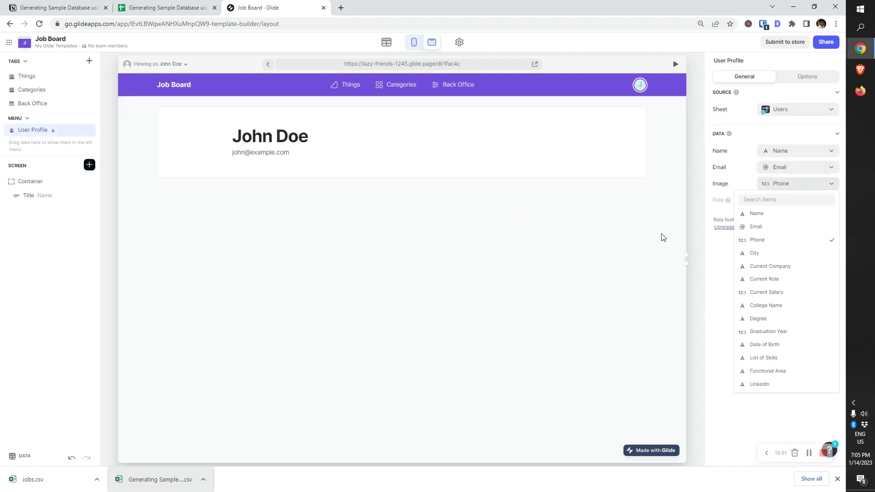
Add a column named Image, with type Image, after the Email column in the Users table
left_click(386, 43)
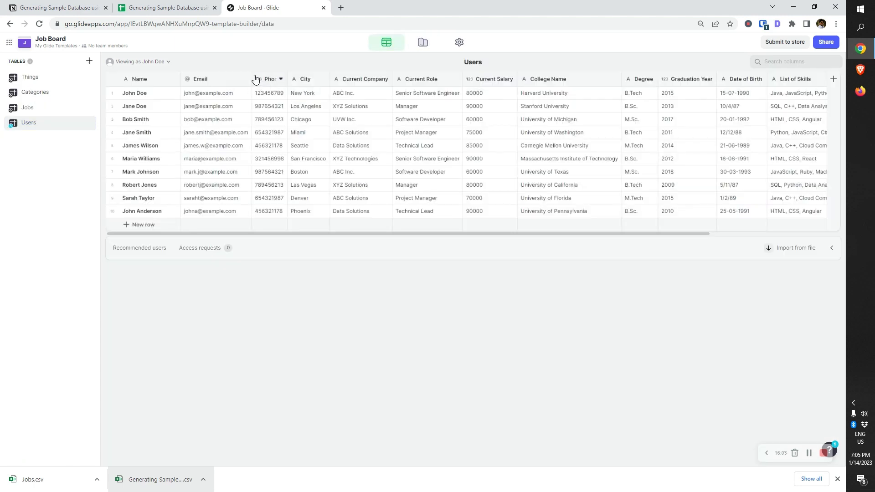
left_click(246, 81)
left_click(235, 120)
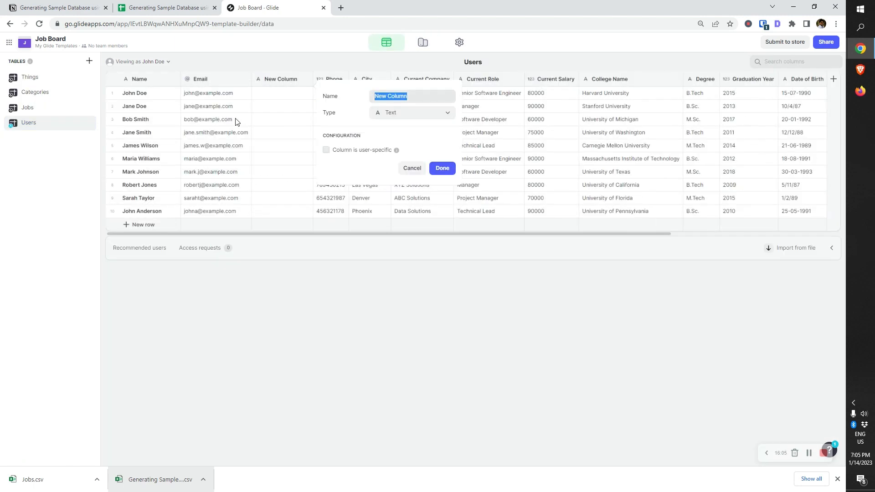
type("Im")
left_click(422, 112)
left_click(397, 184)
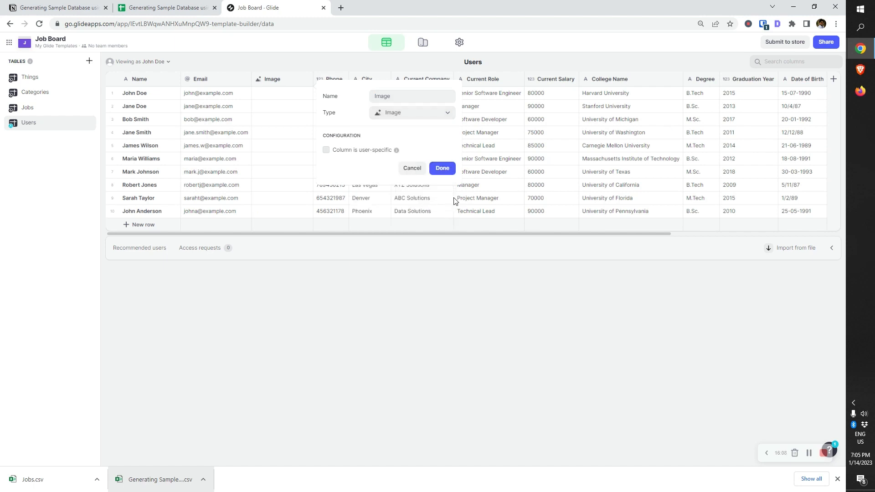
left_click(446, 169)
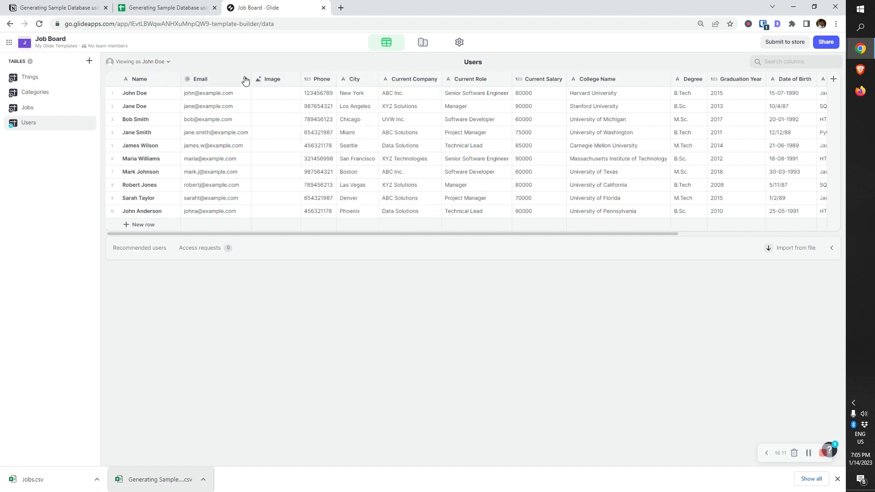
Duplicate the Image column in the Users table as a Text column named User Type
left_click(292, 79)
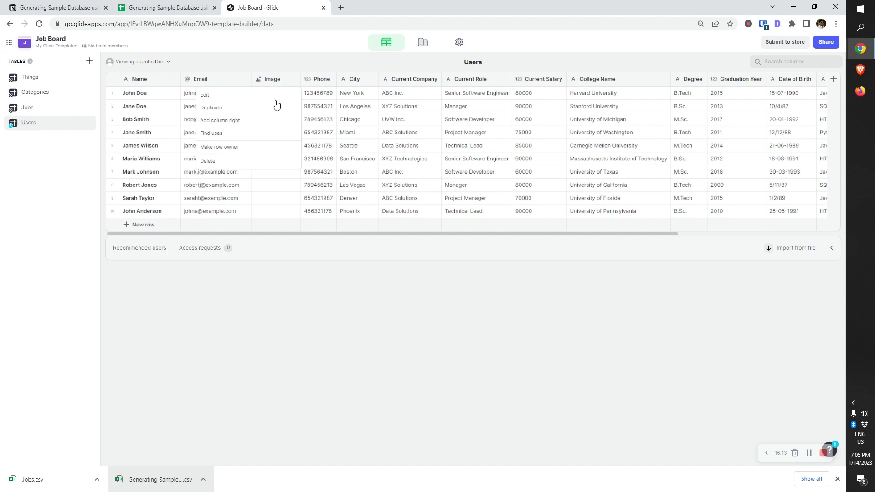
left_click(251, 108)
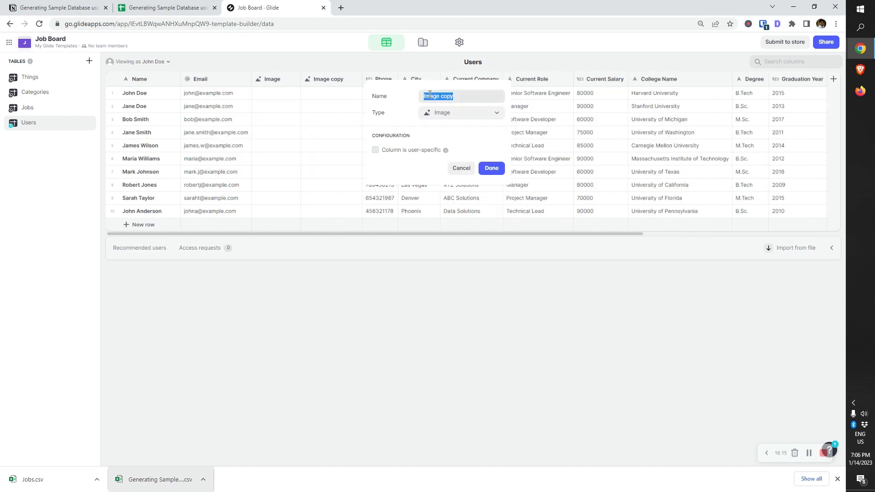
type("User Type")
left_click(455, 115)
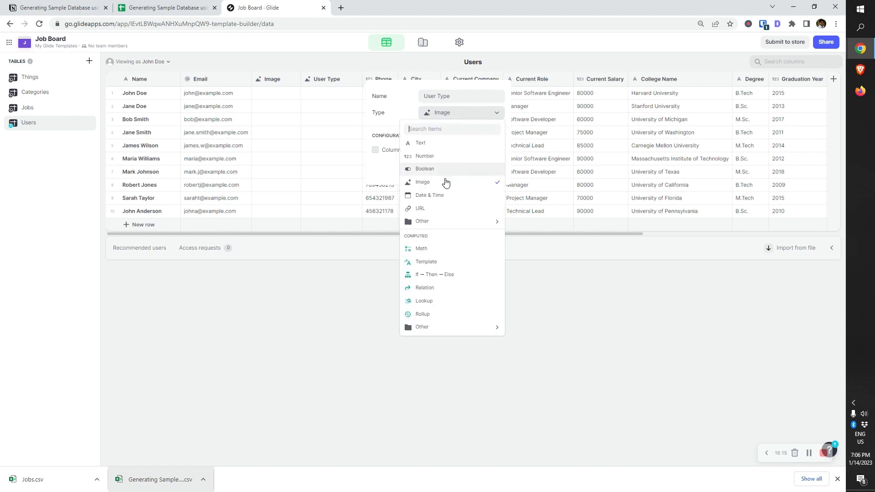
left_click(455, 144)
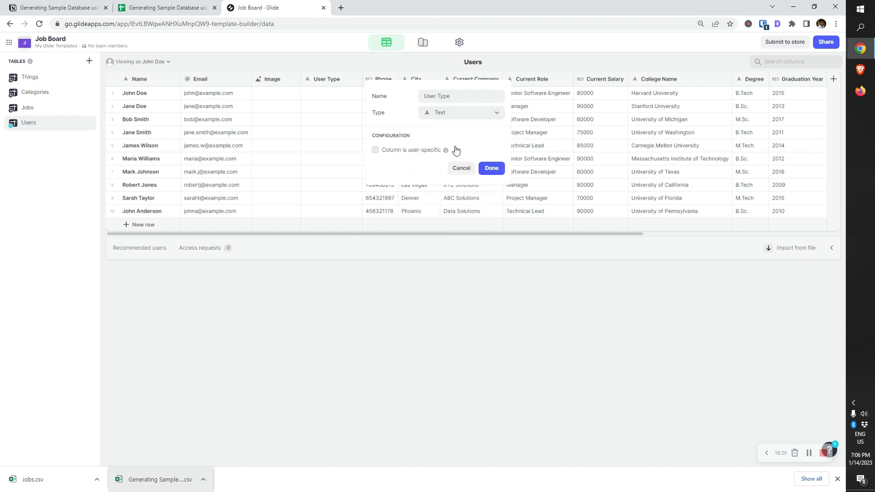
left_click(491, 169)
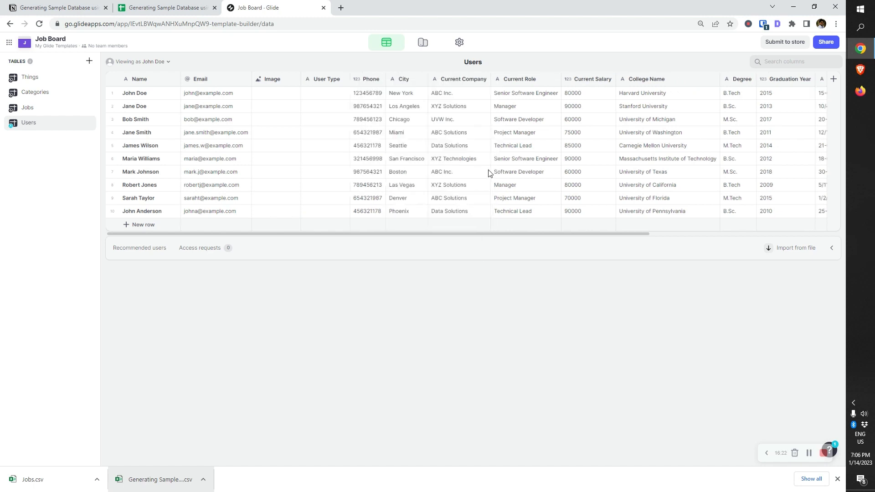
Enter Candidate as the User Type in the first row of the Users table
left_click(324, 79)
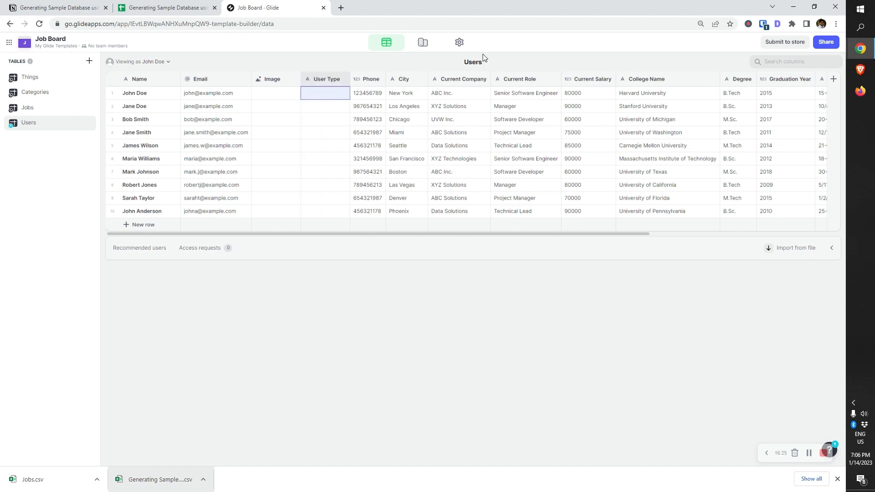
type("Candidate")
key("Return")
key("shift+Down")
key("shift+Down")
key("shift+Down")
key("shift+Down")
key("shift+Down")
key("shift+Down")
key("shift+Down")
key("shift+Down")
key("shift+Down")
key("Down")
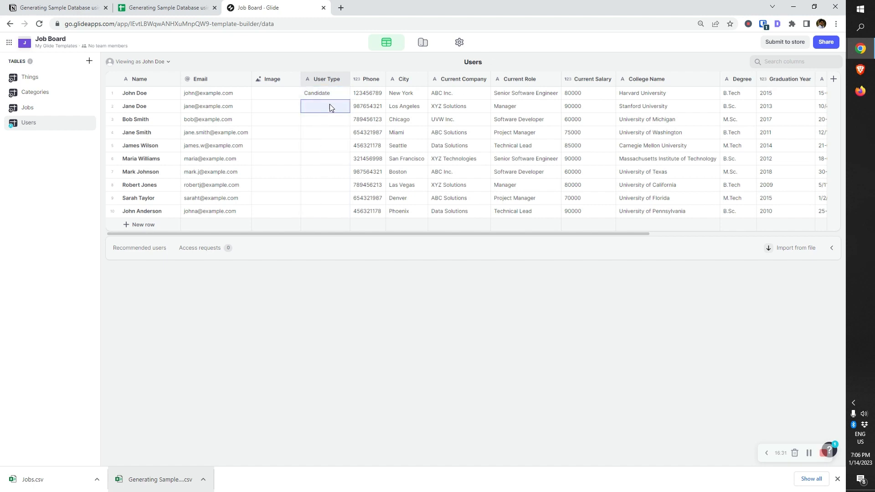
Copy the Candidate value into the User Type cells of all remaining rows in the Users table
key("Up")
key("ctrl+c")
key("Down")
key("ctrl+v")
key("Down")
key("ctrl+v")
key("Down")
key("ctrl+v")
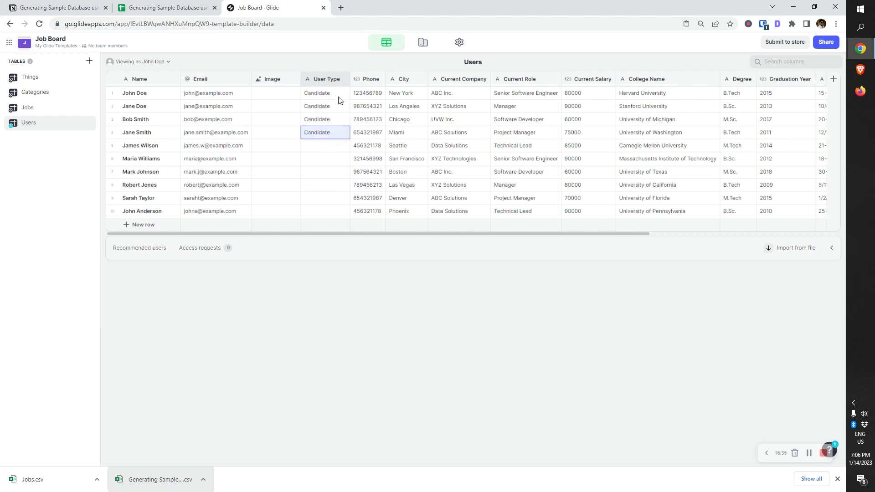
left_click_drag(339, 96, 335, 132)
left_click(331, 148)
key("ctrl+v")
key("Down")
key("ctrl+v")
key("Down")
key("ctrl+v")
key("Down")
key("ctrl+v")
left_click(336, 172)
key("ctrl+v")
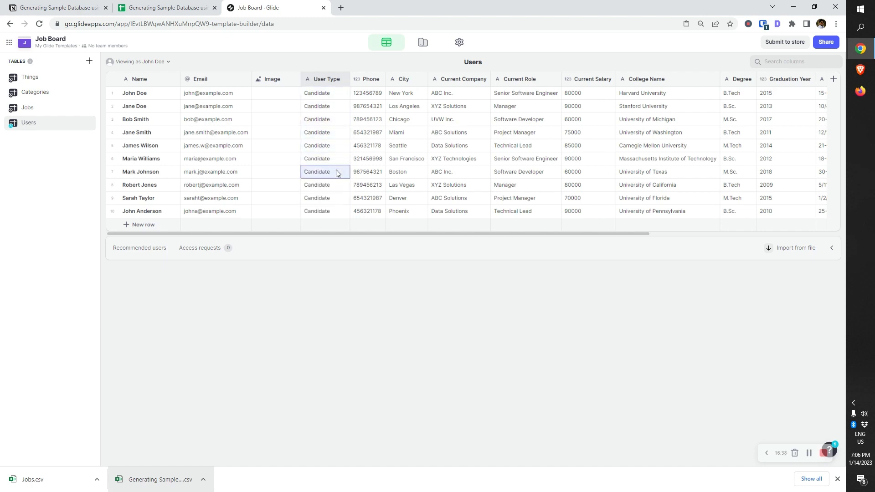
Return to the layout editor and set the User Profile's image to the Image column
left_click(290, 120)
left_click(291, 97)
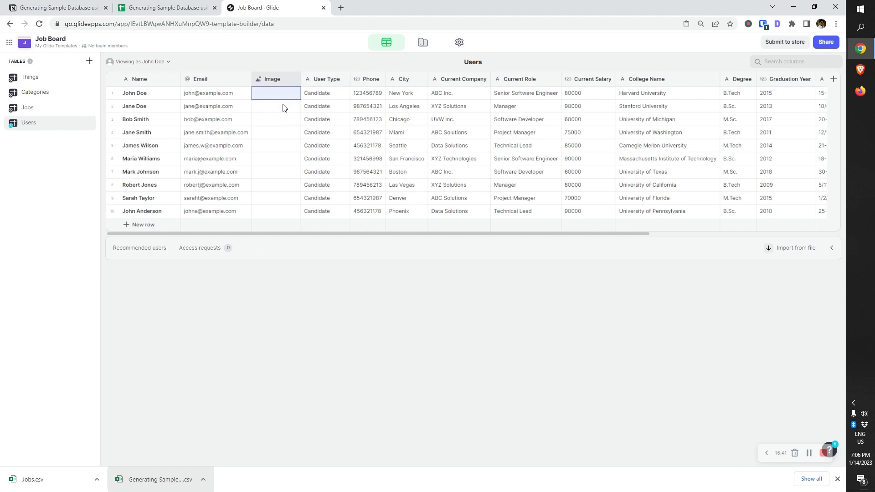
left_click(424, 43)
left_click(783, 184)
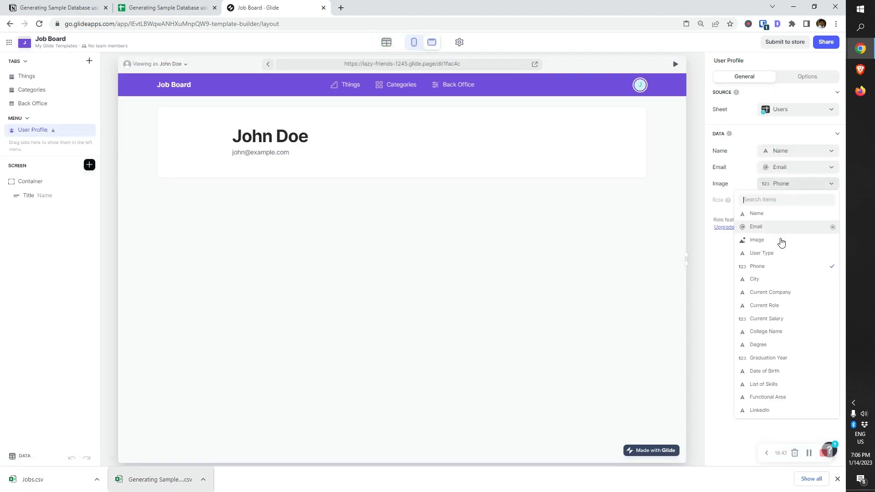
left_click(776, 240)
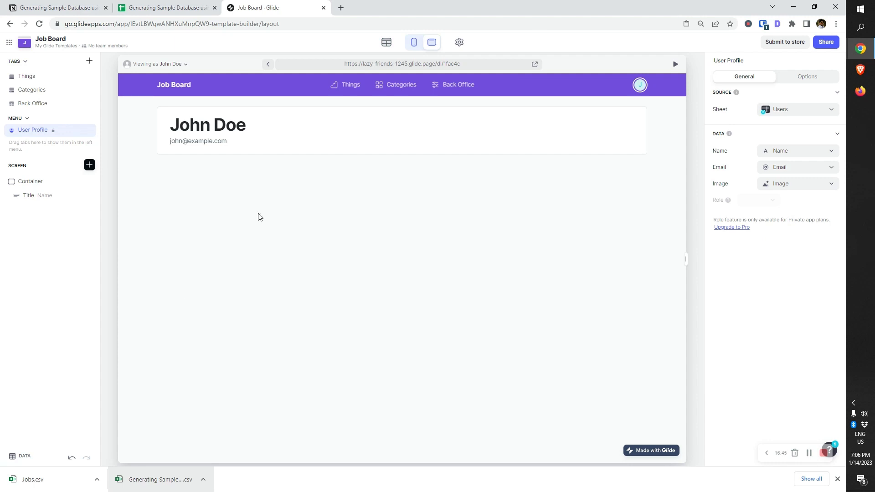
View the Things and Categories tabs in the app preview
left_click(346, 85)
left_click(382, 84)
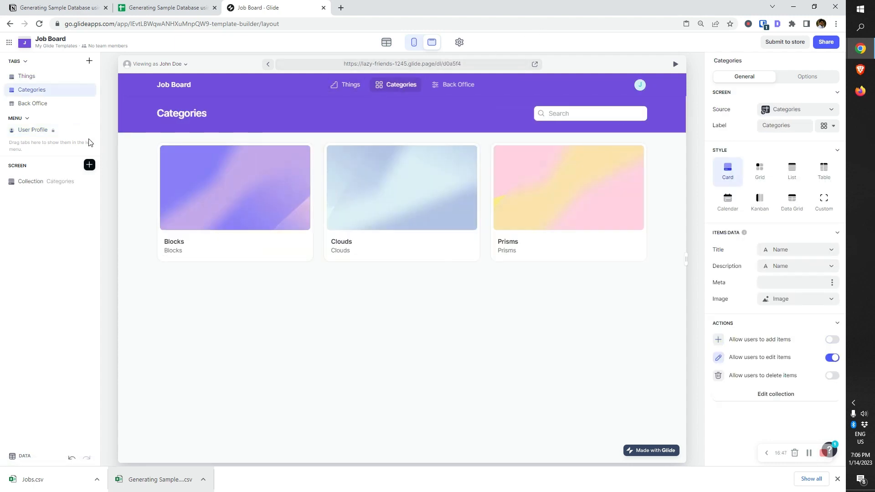
Delete the Things table from the app's data
left_click(386, 42)
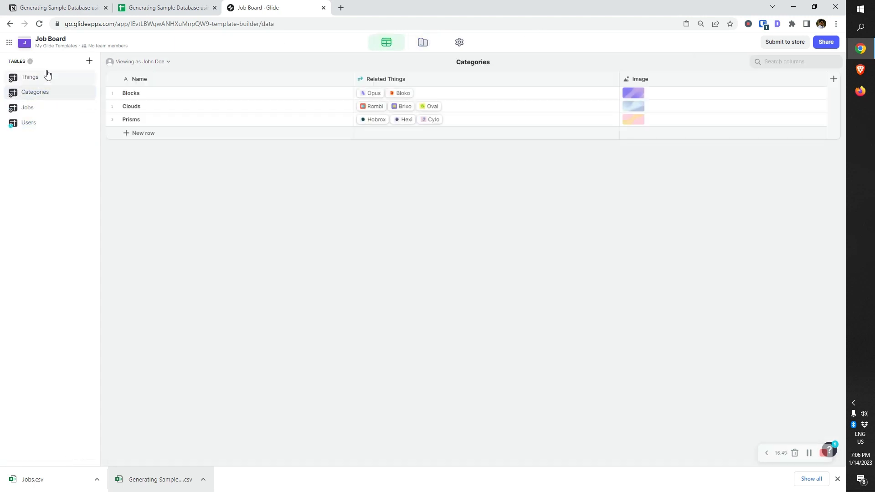
left_click(47, 75)
right_click(41, 78)
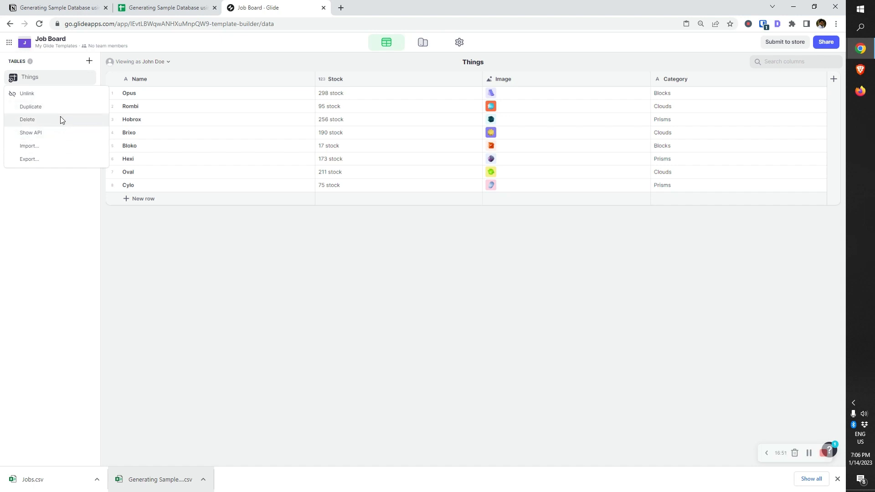
left_click(61, 120)
left_click(489, 281)
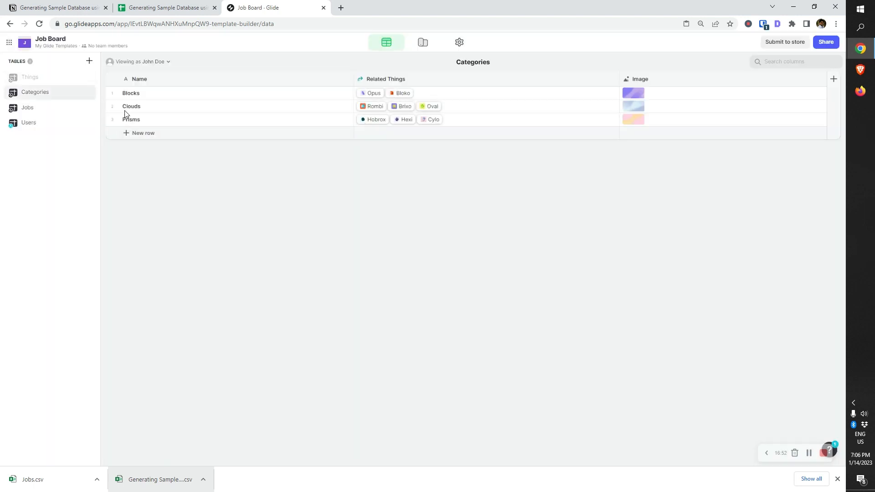
Delete the Categories table from the app's data
left_click(47, 94)
left_click(57, 79)
right_click(58, 78)
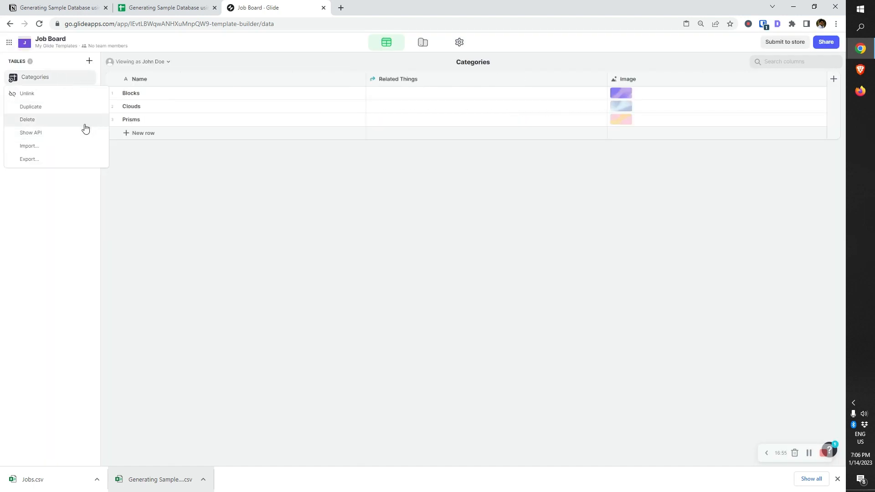
left_click(72, 120)
left_click(499, 282)
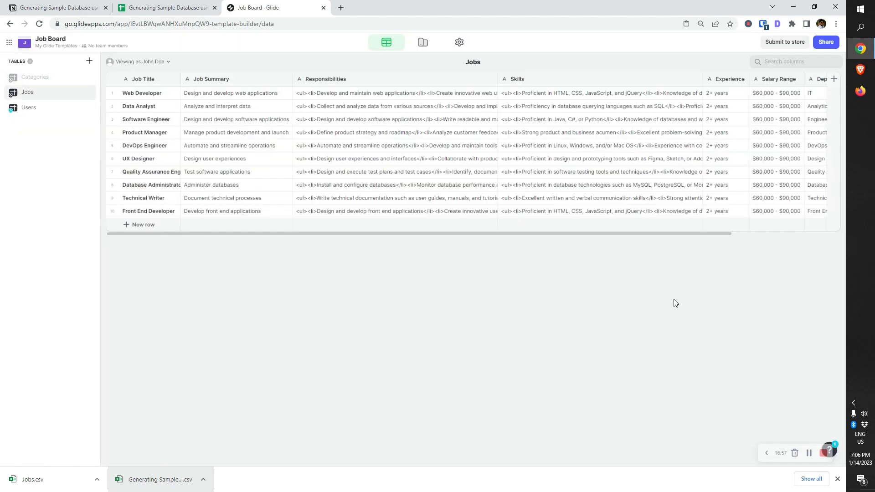
Switch the viewing-as user of the Jobs data to a different user from the Users table
left_click(152, 61)
double_click(159, 133)
left_click(159, 137)
Return to the layout editor and check the Categories and Things tabs without their source tables
left_click(423, 42)
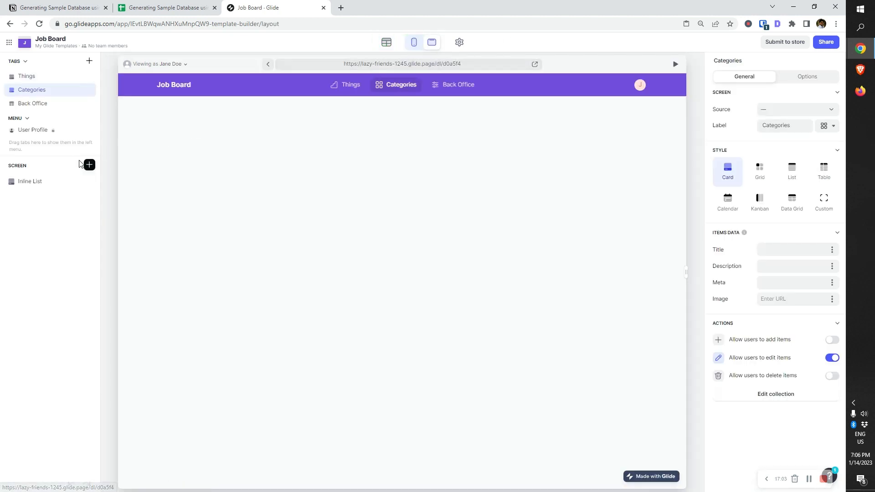
left_click(355, 88)
left_click(62, 93)
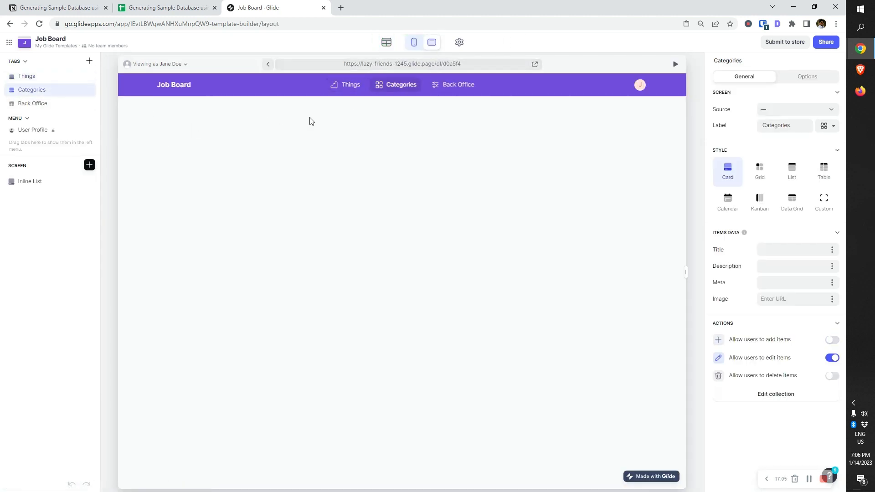
left_click(54, 76)
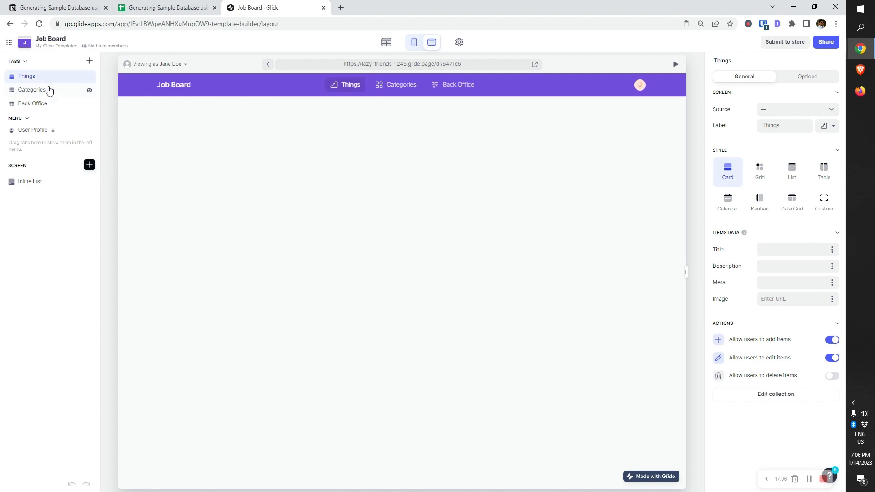
Set the Things tab's data source to Users and change its label to Home
left_click(386, 42)
left_click(29, 92)
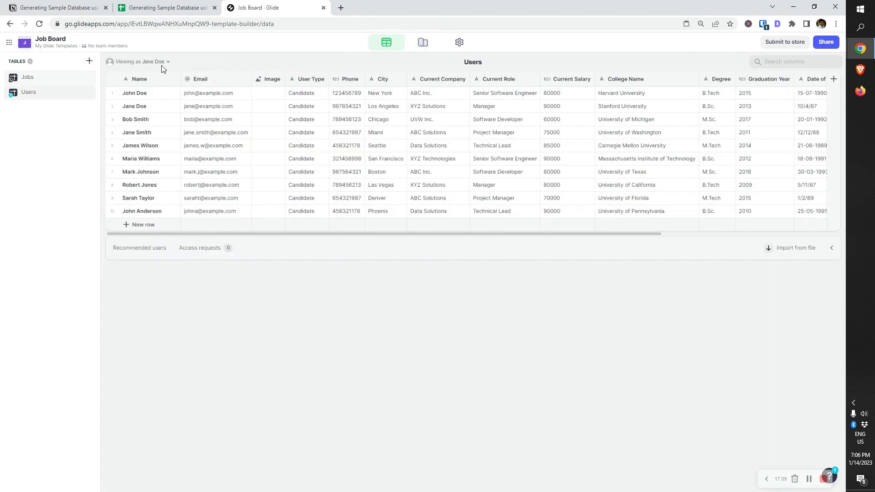
left_click(423, 42)
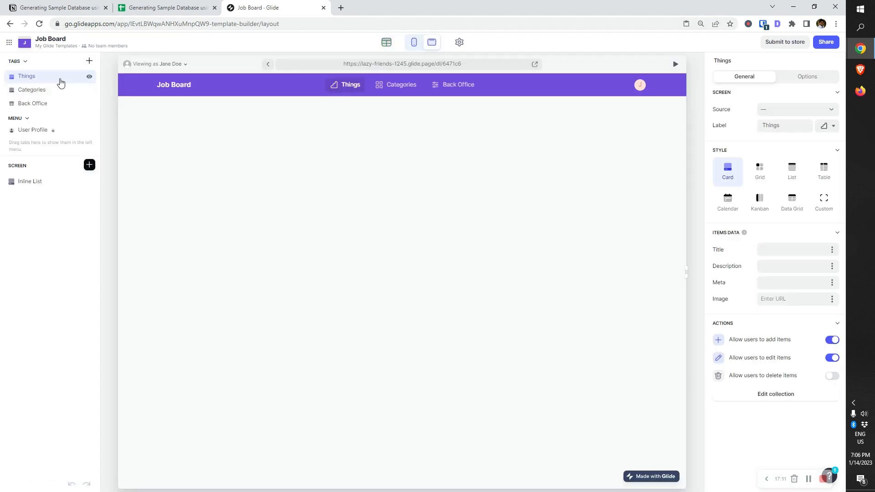
left_click(793, 113)
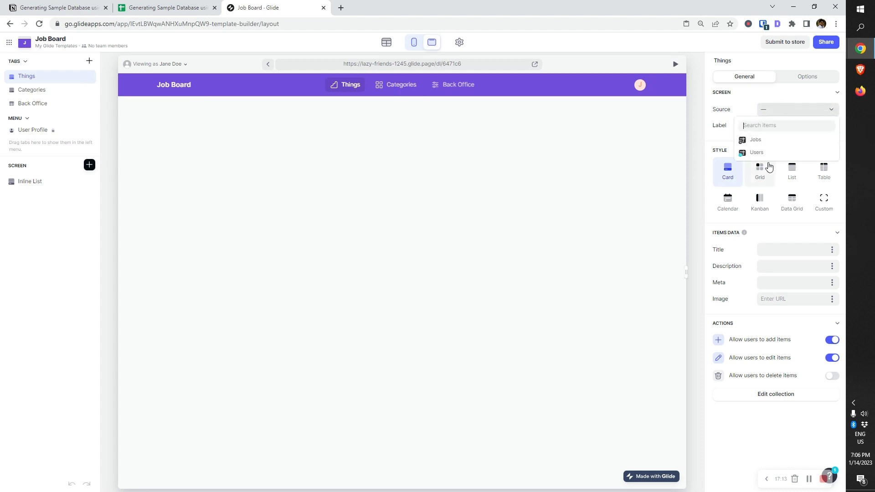
left_click(768, 157)
left_click(807, 77)
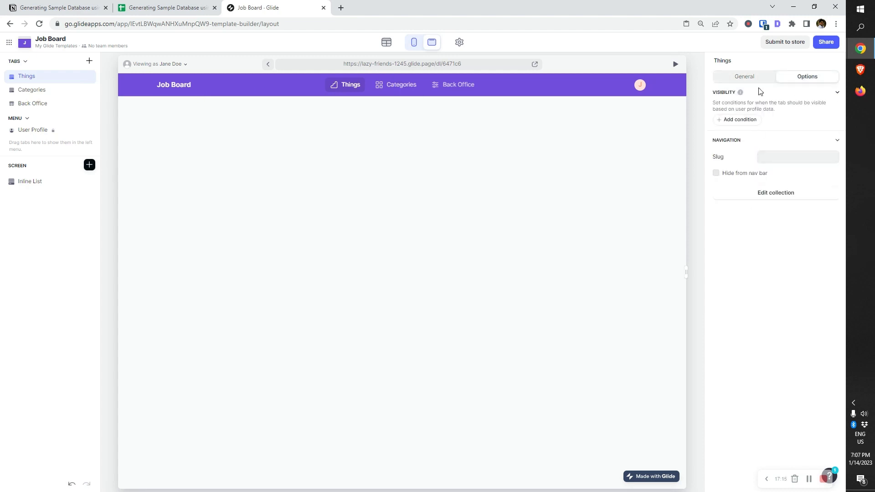
left_click(744, 76)
double_click(777, 125)
type("HOm")
key("BackSpace")
key("BackSpace")
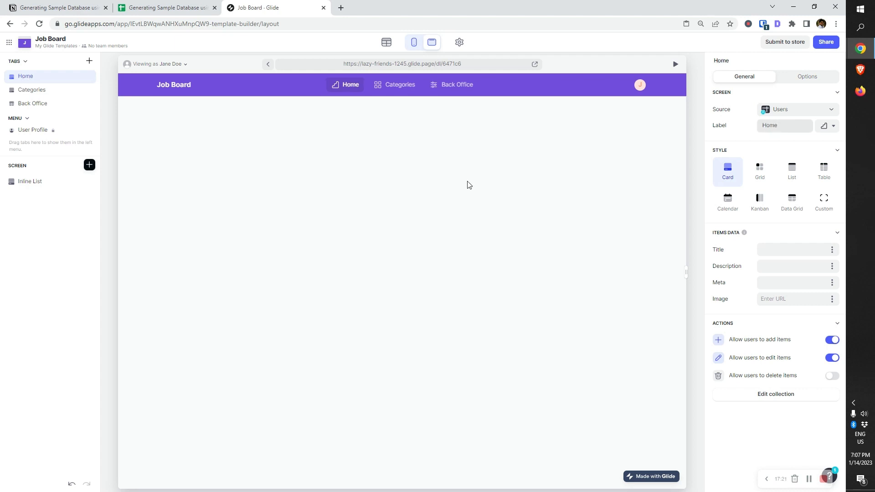
Delete the Inline List component from the Home screen and set the screen's source to Users
left_click(33, 188)
left_click(90, 183)
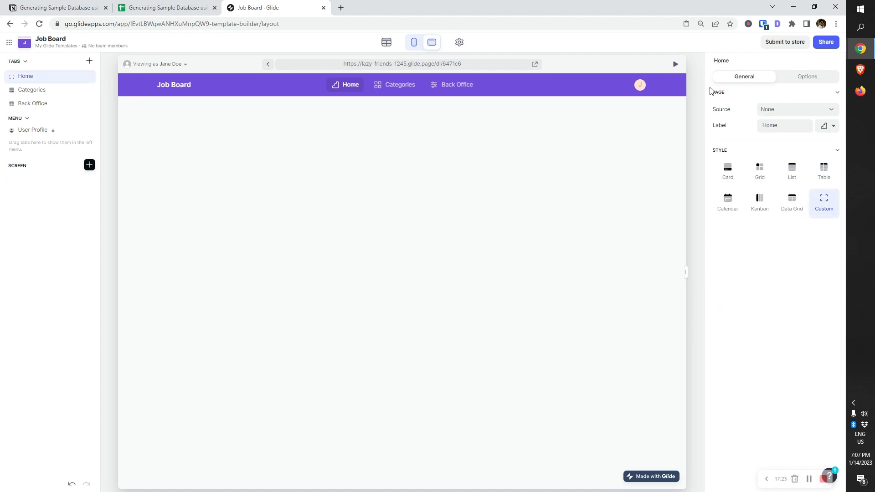
left_click(798, 81)
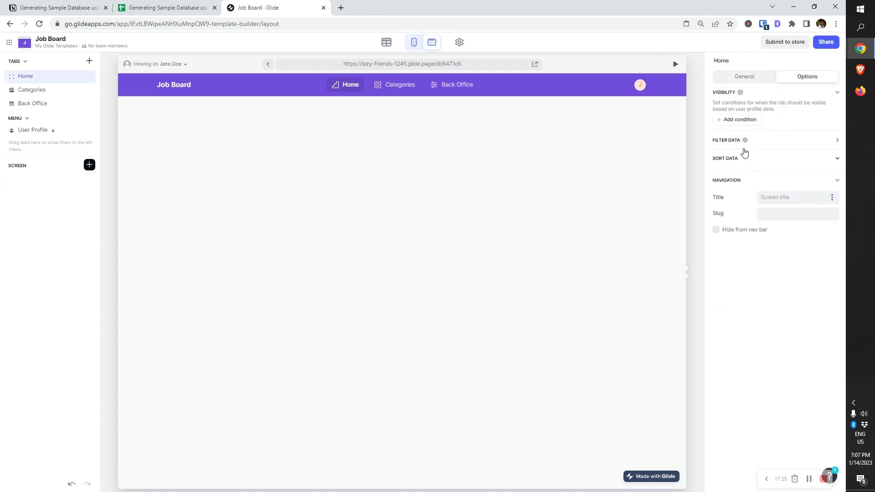
left_click(771, 150)
left_click(33, 89)
left_click(46, 78)
left_click(745, 77)
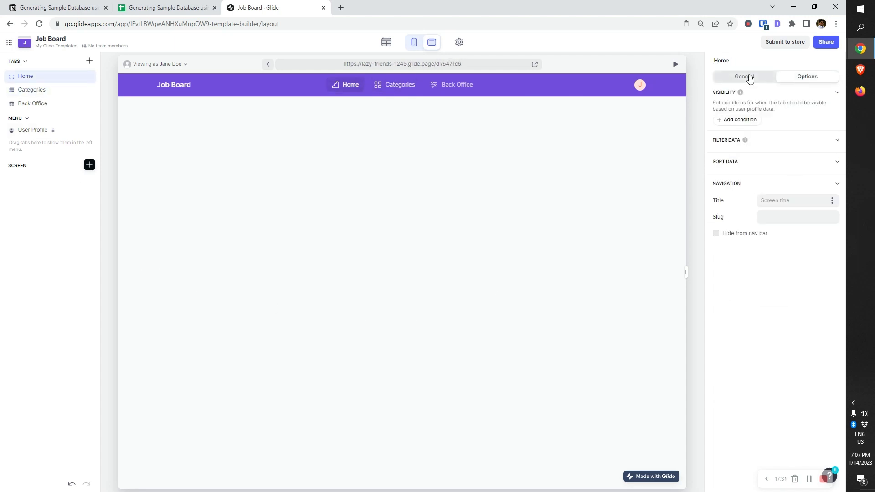
left_click(799, 110)
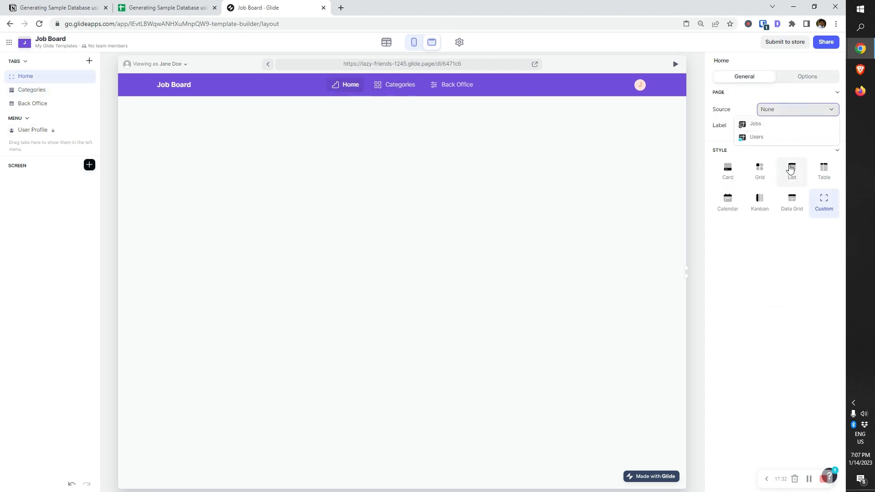
left_click(781, 137)
Add a data filter to the Home screen with the condition Email is signed-in user
left_click(797, 82)
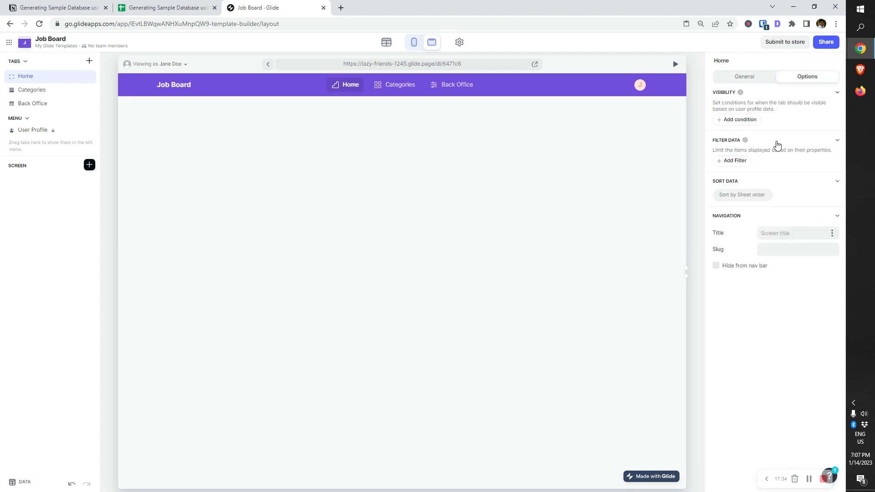
left_click(744, 161)
left_click(753, 152)
left_click(741, 184)
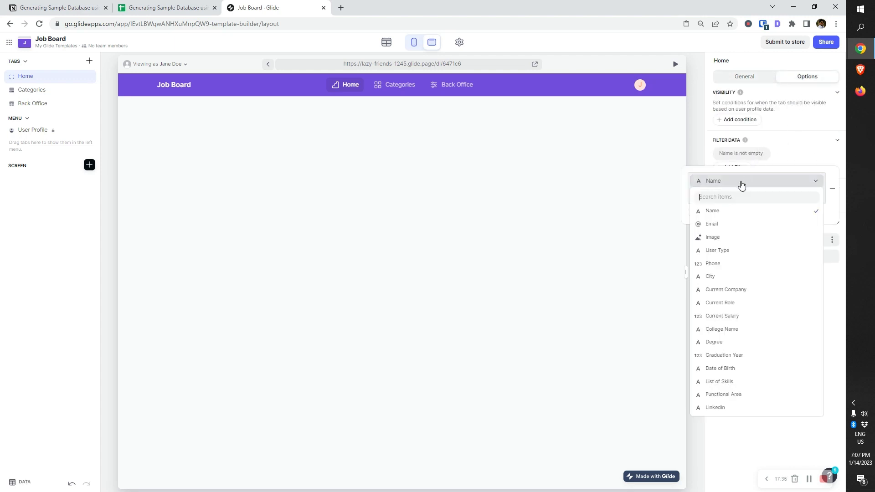
left_click(713, 226)
left_click(726, 197)
left_click(687, 315)
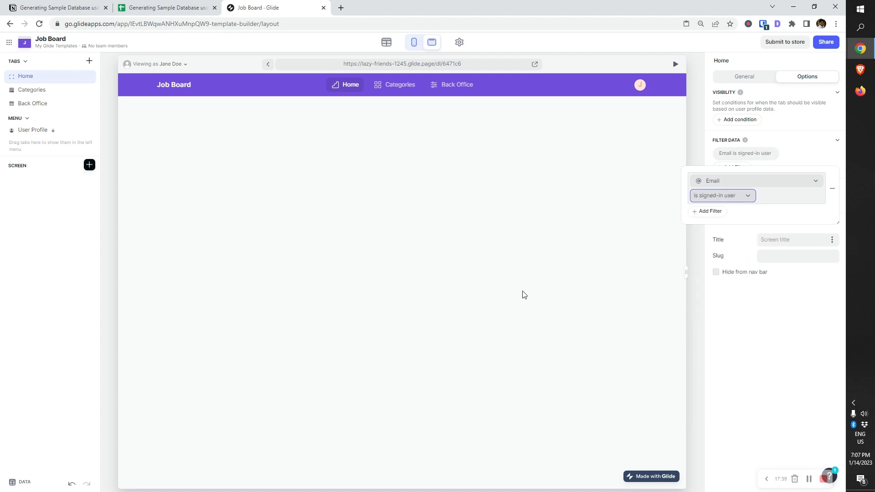
left_click(494, 263)
Delete the Categories and Back Office tabs from the app
left_click(397, 85)
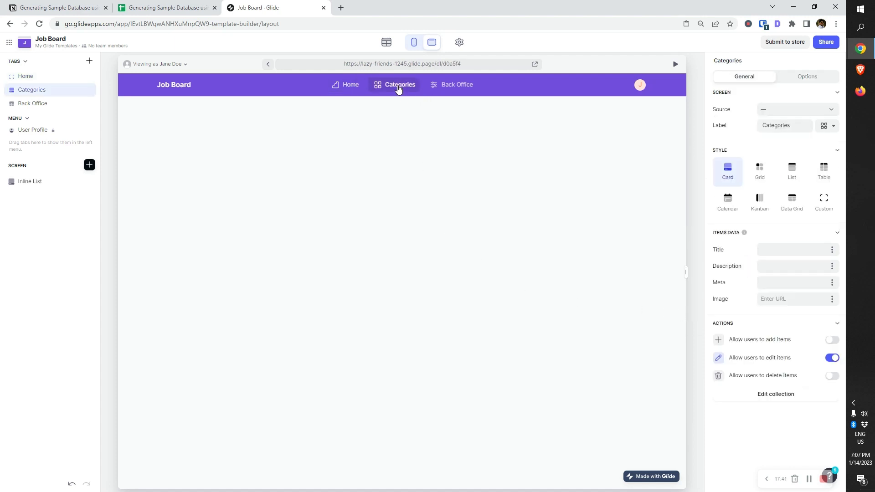
right_click(64, 91)
left_click(47, 112)
right_click(53, 90)
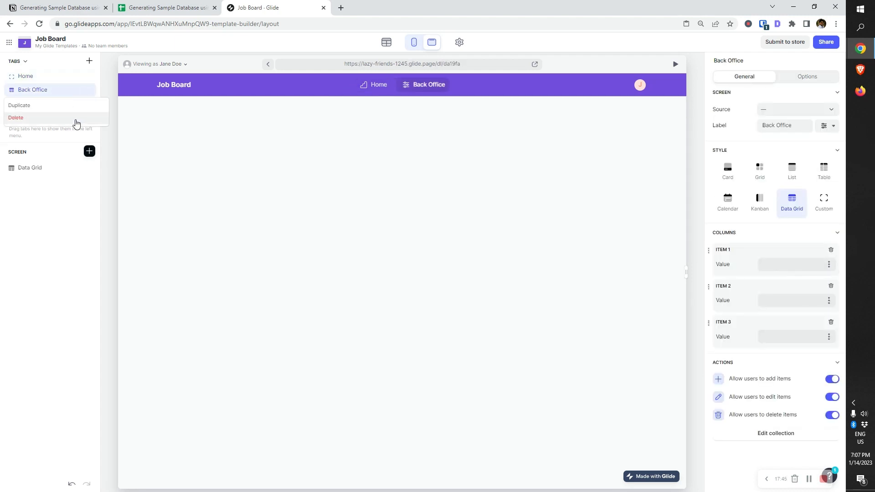
left_click(75, 119)
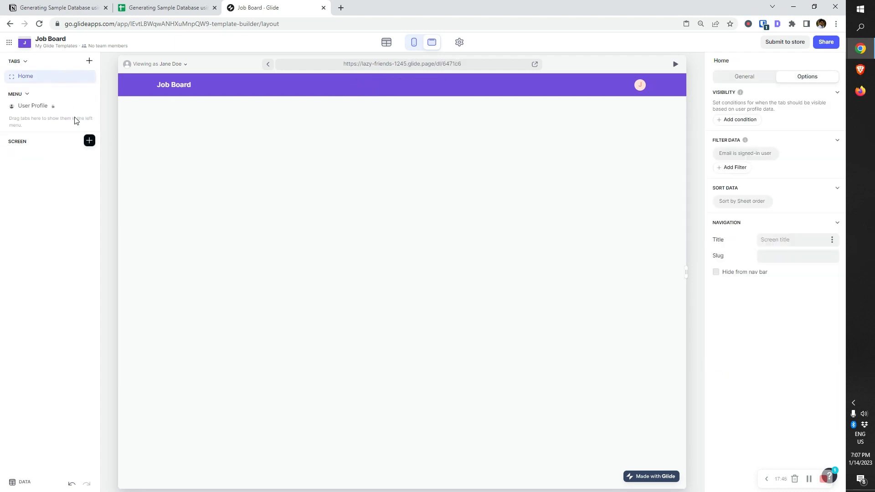
Insert a List collection on the Home screen and set its source to the Jobs table
left_click(89, 141)
type("list")
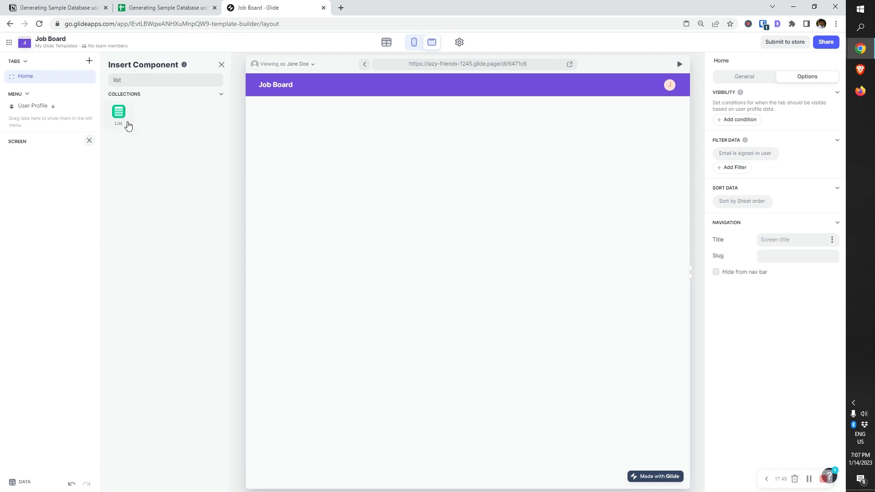
left_click(128, 125)
left_click(776, 113)
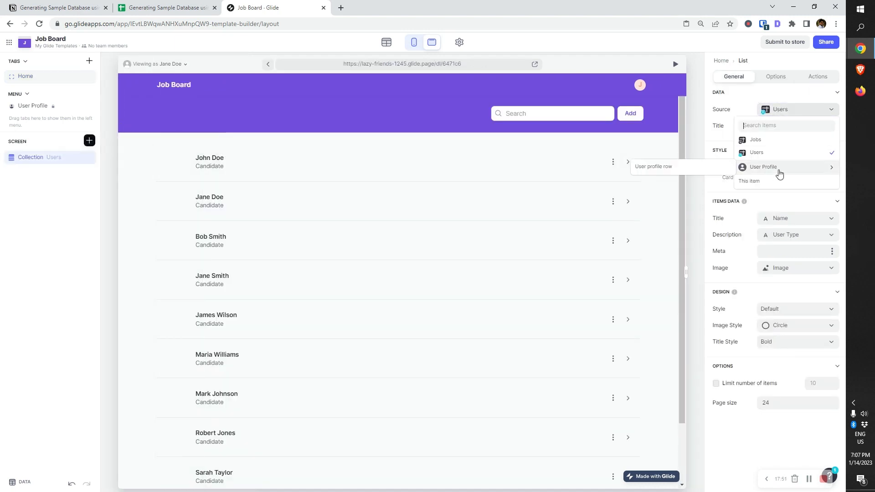
left_click(775, 140)
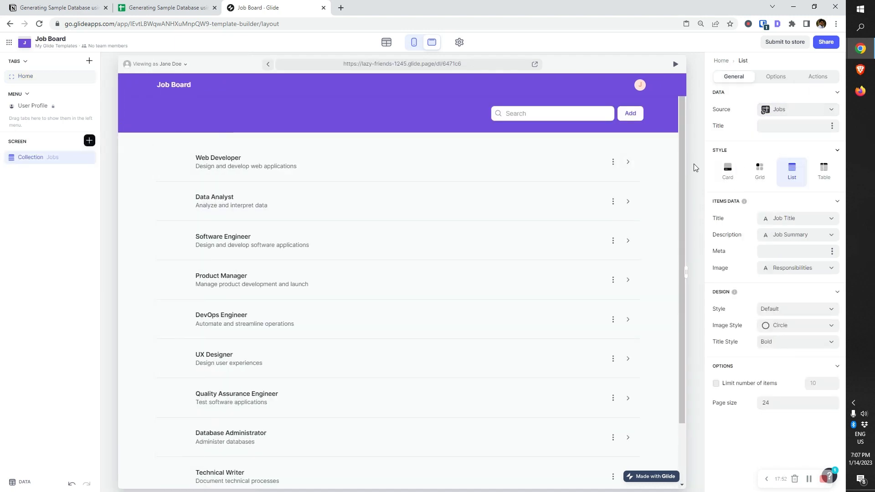
Switch the jobs collection to the Card style and clear its image field
left_click(729, 173)
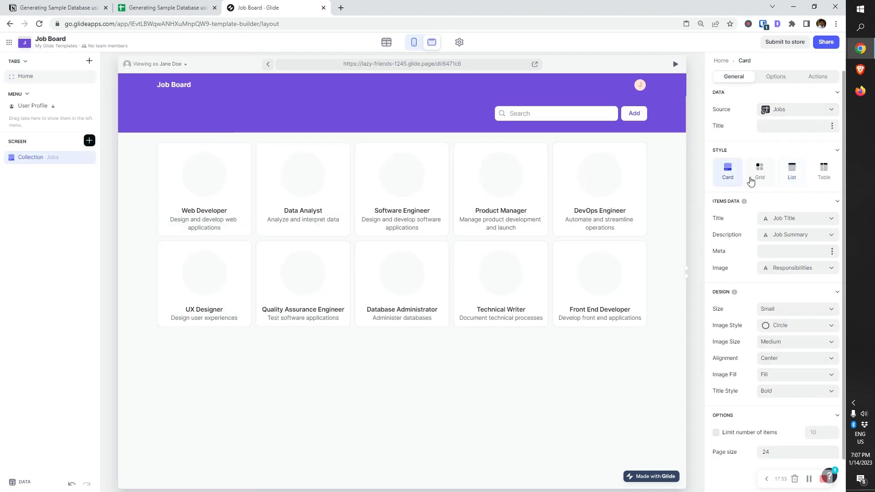
left_click(803, 267)
left_click(796, 286)
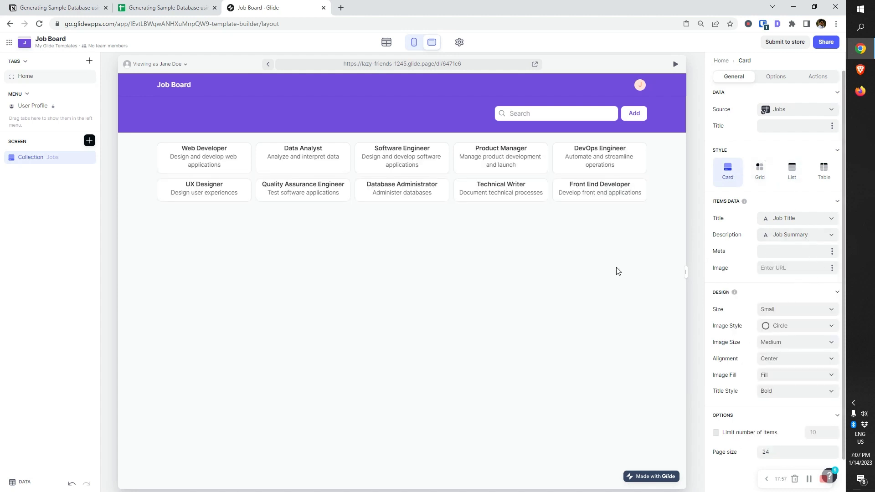
Use Salary Range as the item description and change the jobs collection to the Grid style
left_click(793, 235)
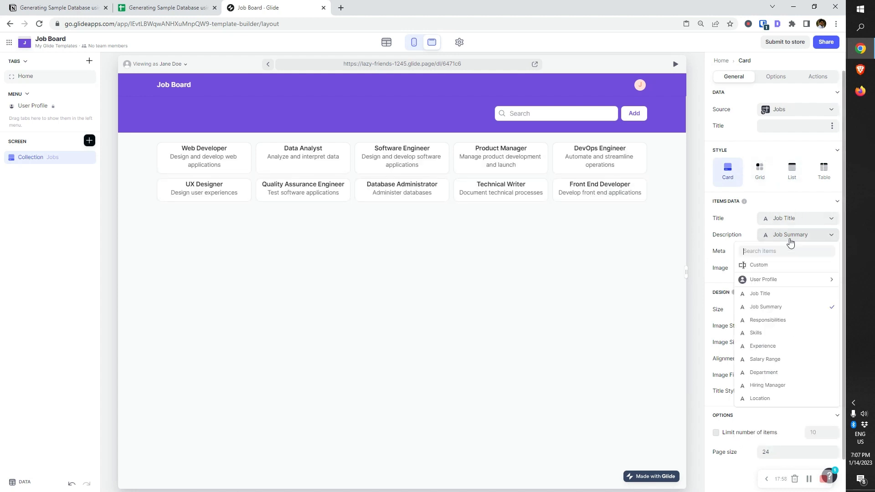
left_click(797, 359)
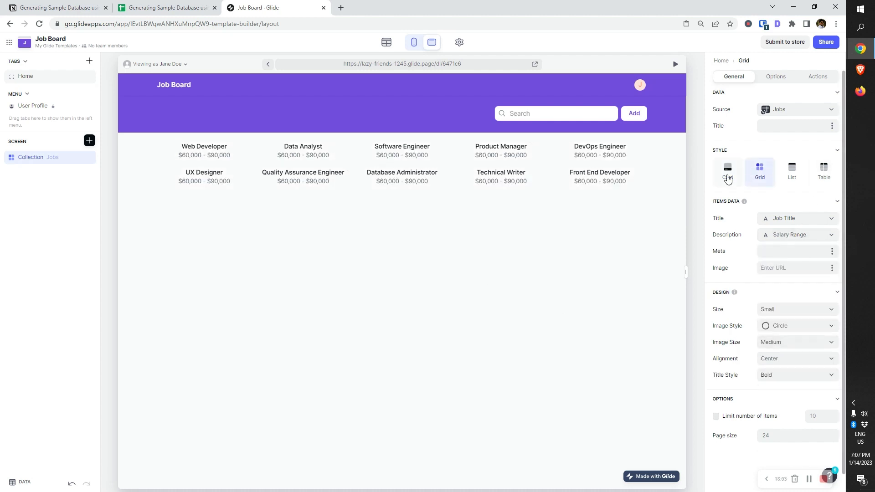
left_click(747, 180)
right_click(777, 306)
left_click(774, 308)
left_click(776, 309)
left_click(588, 243)
Group the jobs collection by Department and review the grouped listing
left_click(776, 76)
left_click(781, 238)
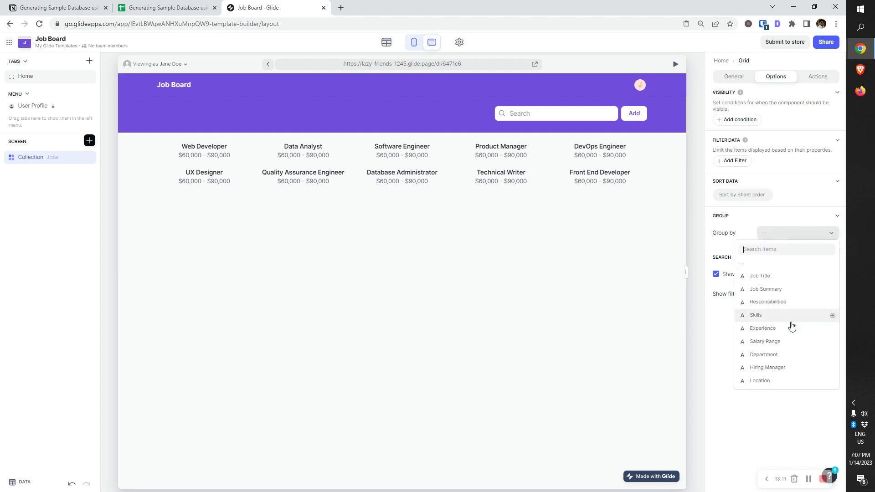
left_click(783, 357)
scroll(258, 303, "down", 4)
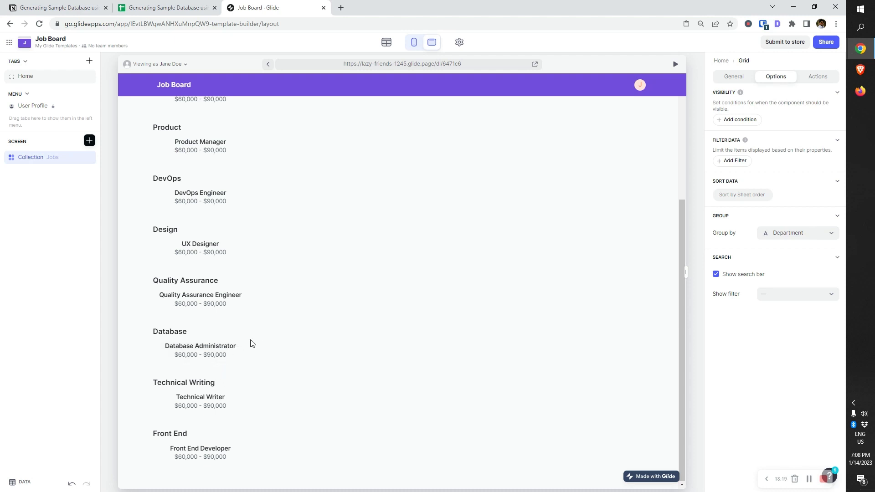
scroll(217, 356, "up", 5)
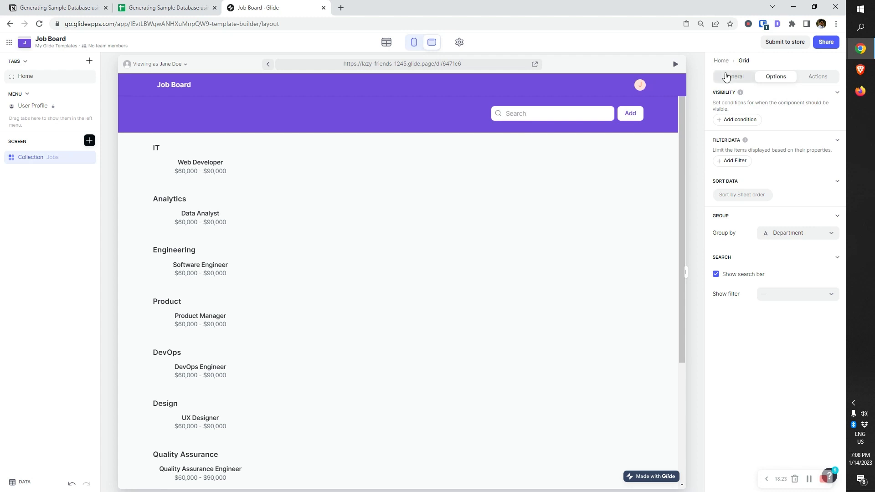
Remove the jobs collection's Department grouping and group it by Location instead
left_click(726, 77)
left_click(768, 78)
left_click(775, 237)
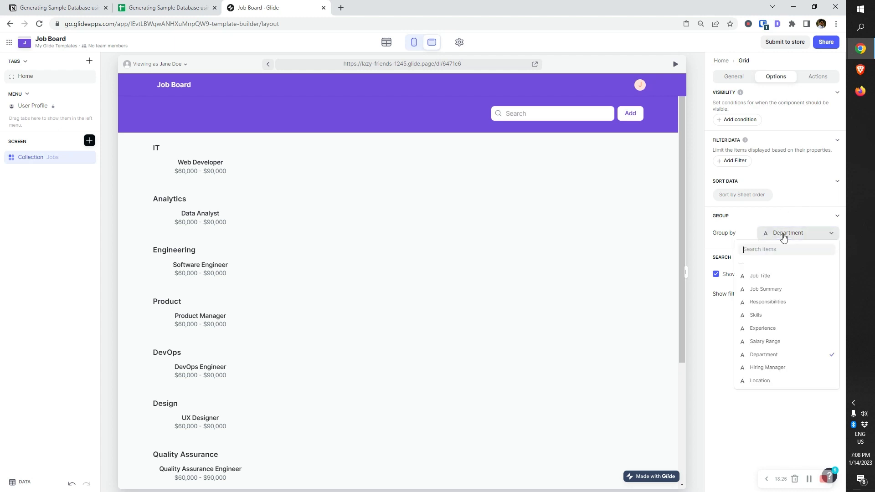
left_click(766, 273)
left_click(784, 234)
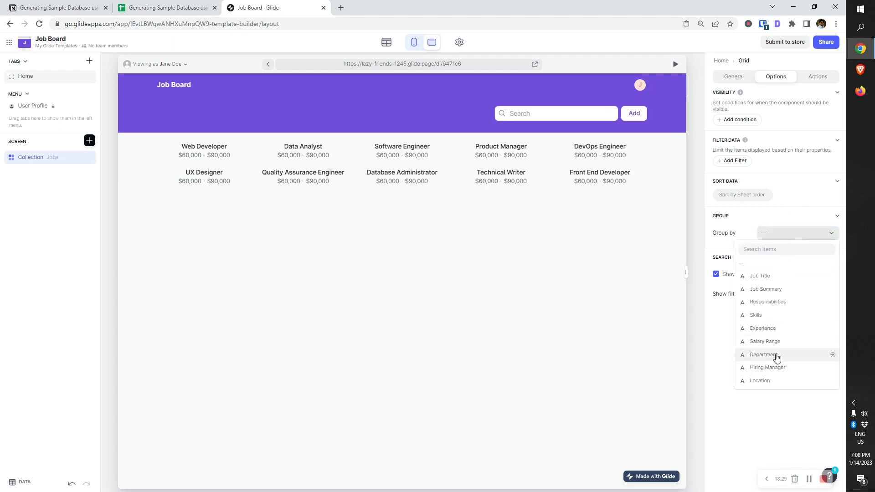
left_click(784, 381)
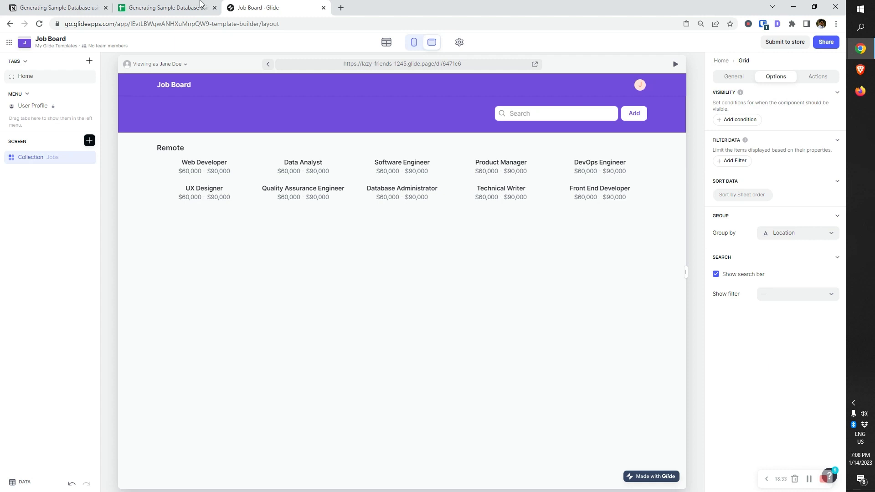
Switch to the Notion page, examine the sample jobs table's department, salary and hiring manager columns, and return to the Glide job board
left_click(64, 7)
left_click(766, 409)
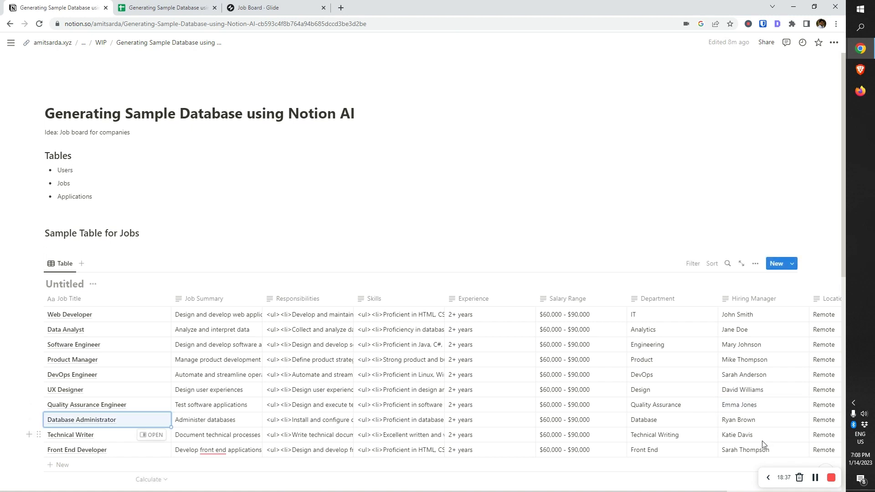
left_click(667, 388)
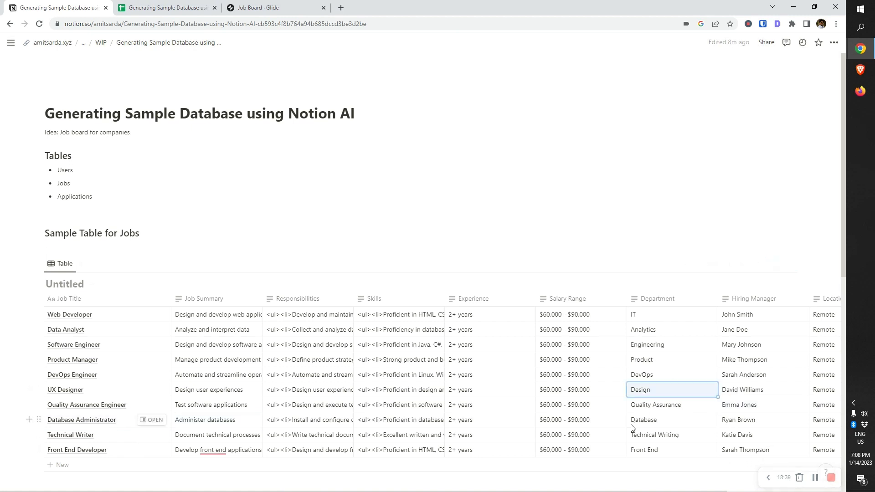
left_click(658, 315)
key("Escape")
scroll(583, 410, "down", 3)
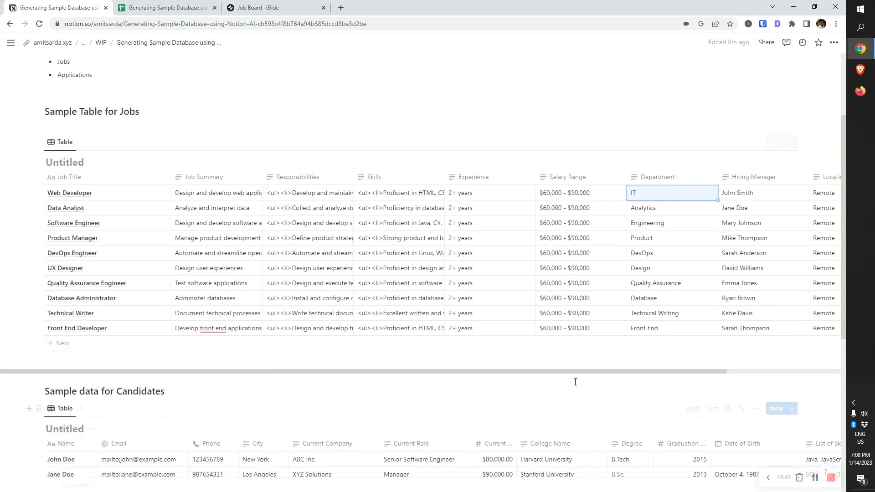
left_click(578, 207)
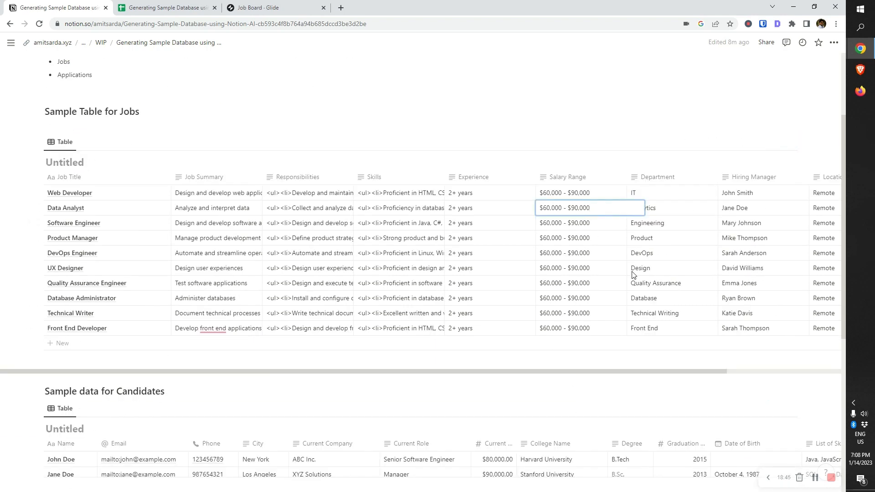
left_click(639, 286)
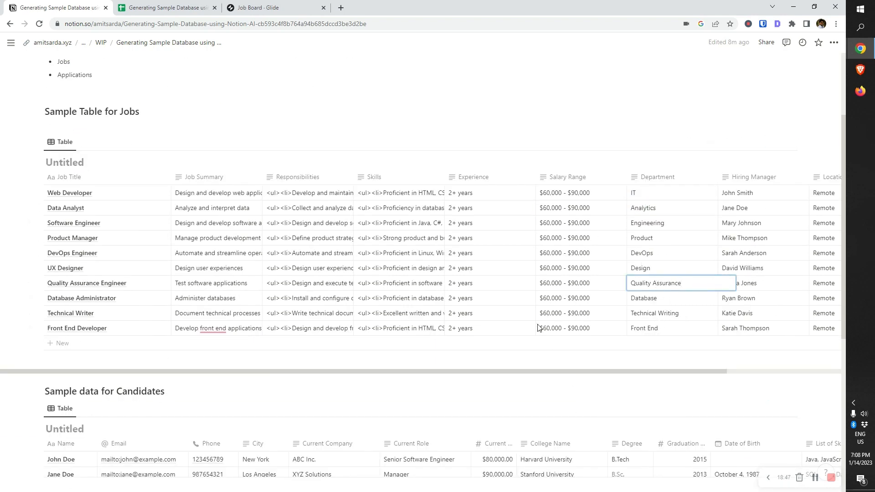
key("Tab")
left_click(772, 301)
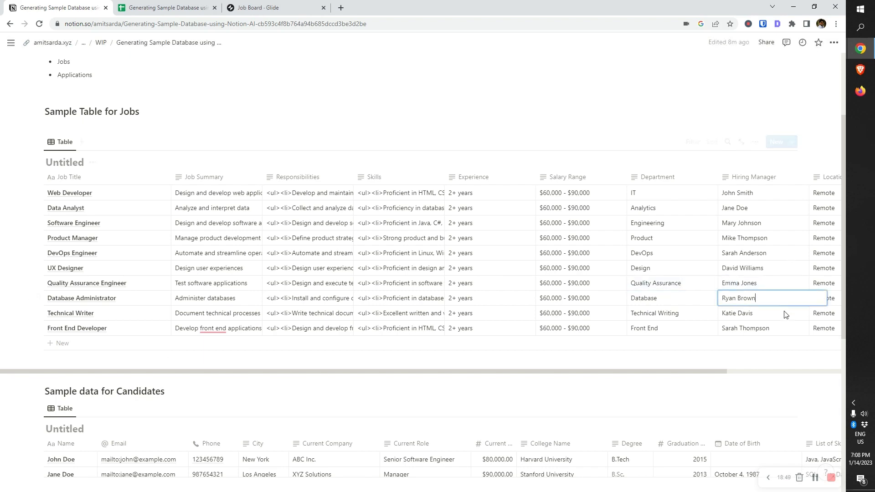
left_click(184, 4)
left_click(300, 4)
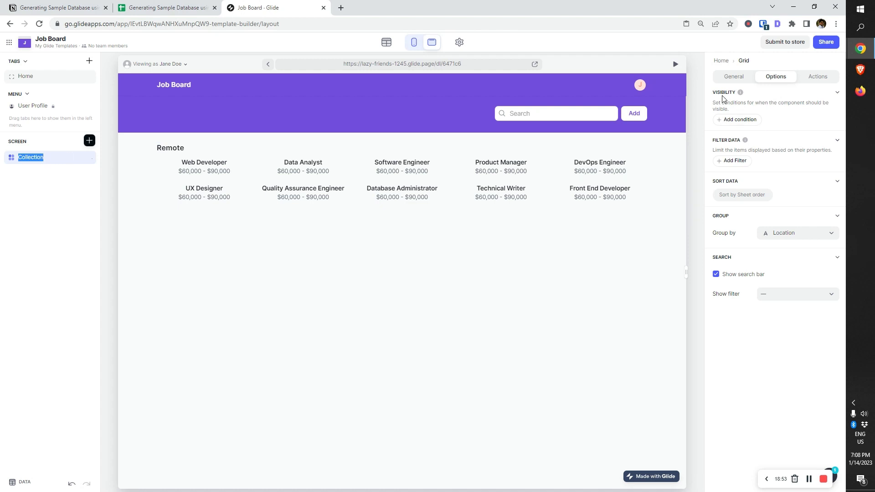
Remove the Location grouping from the jobs collection
left_click(734, 76)
left_click(776, 77)
left_click(791, 232)
left_click(802, 263)
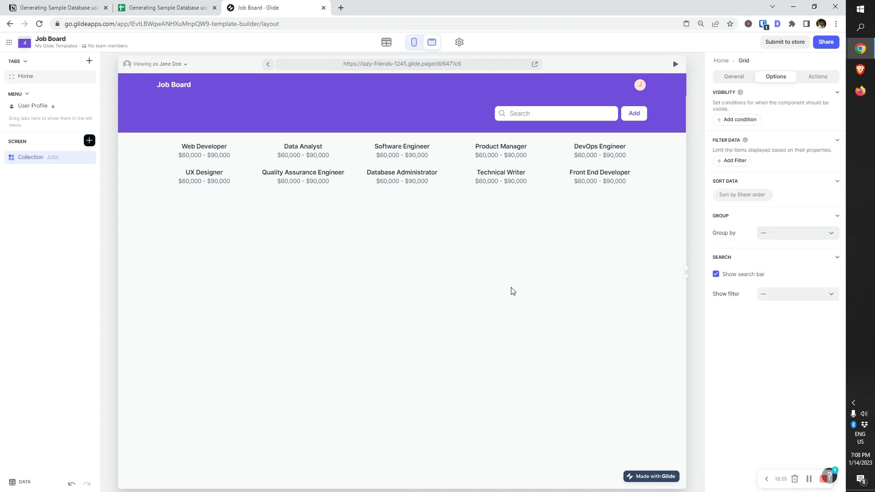
Try the Table style for the jobs collection, settle on List, and use Department as the item meta
left_click(733, 76)
left_click(816, 172)
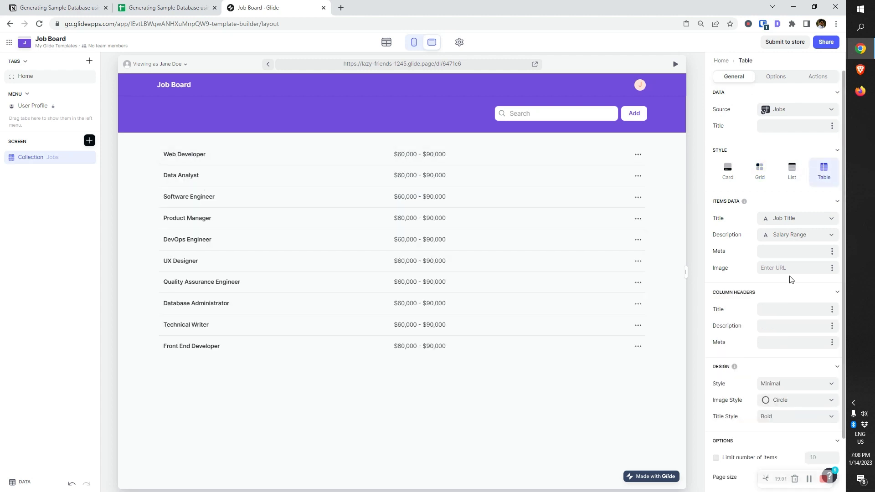
left_click(792, 171)
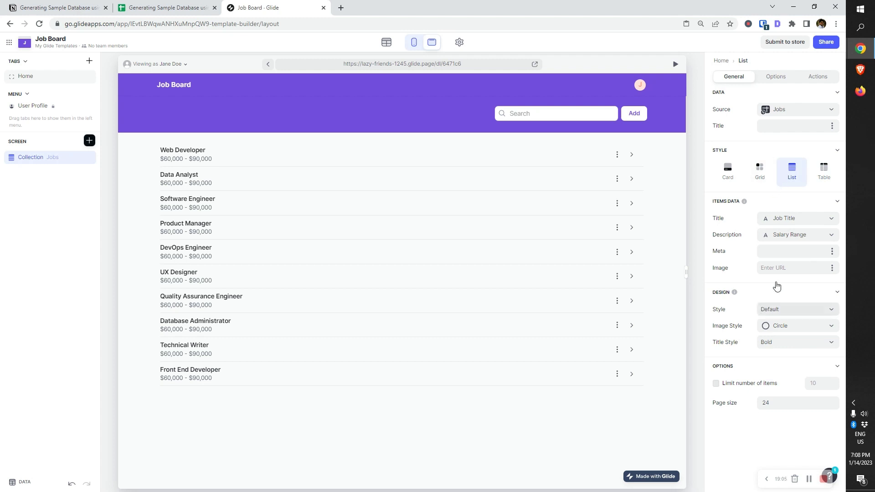
left_click(831, 254)
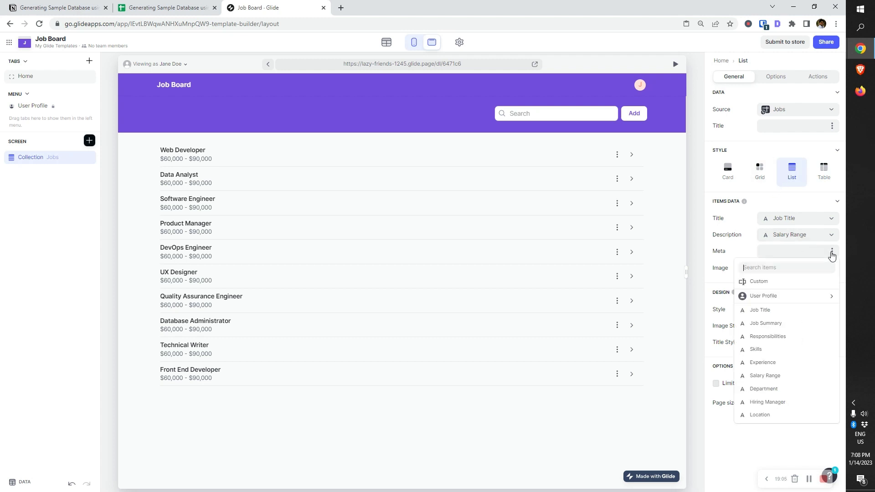
left_click(774, 396)
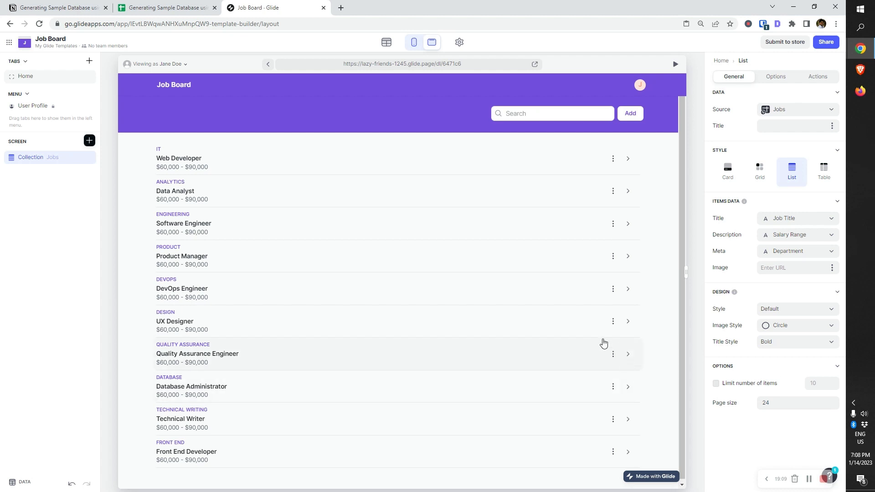
Try the Card design style on the jobs list and return it to Default
left_click(795, 314)
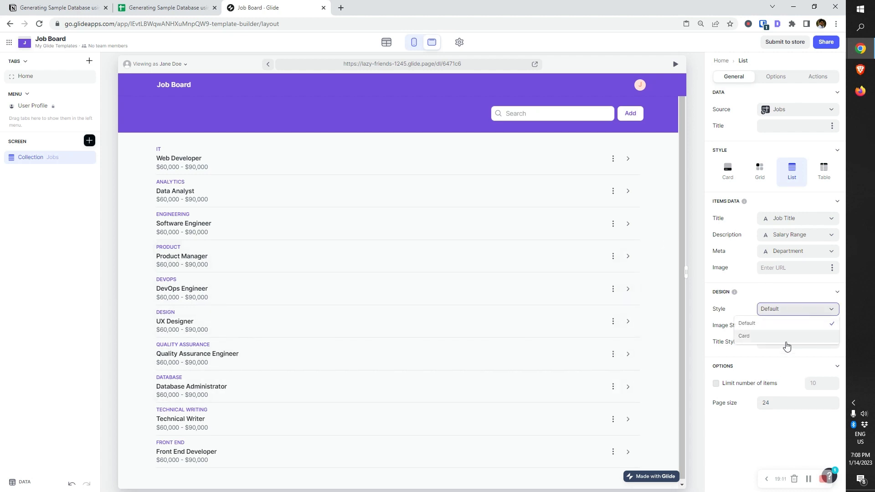
left_click(787, 337)
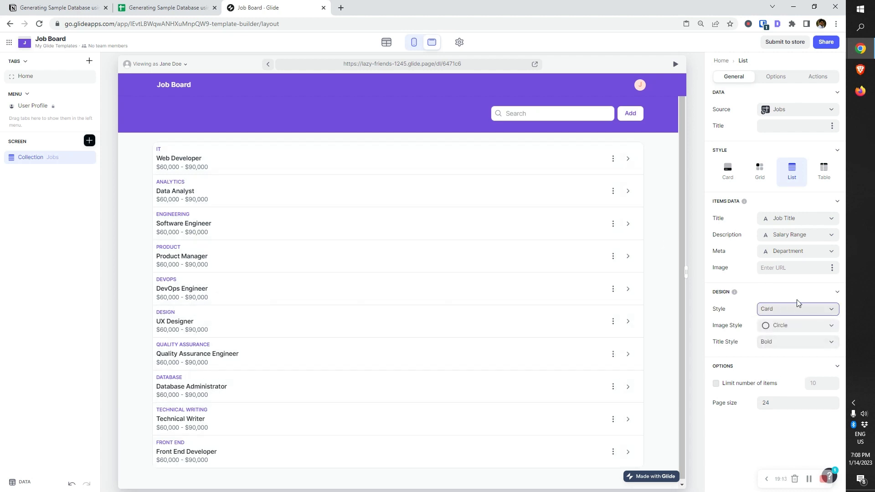
left_click(793, 315)
left_click(782, 323)
Set the jobs list's image style to Square and its title style to Simple
left_click(793, 335)
left_click(781, 352)
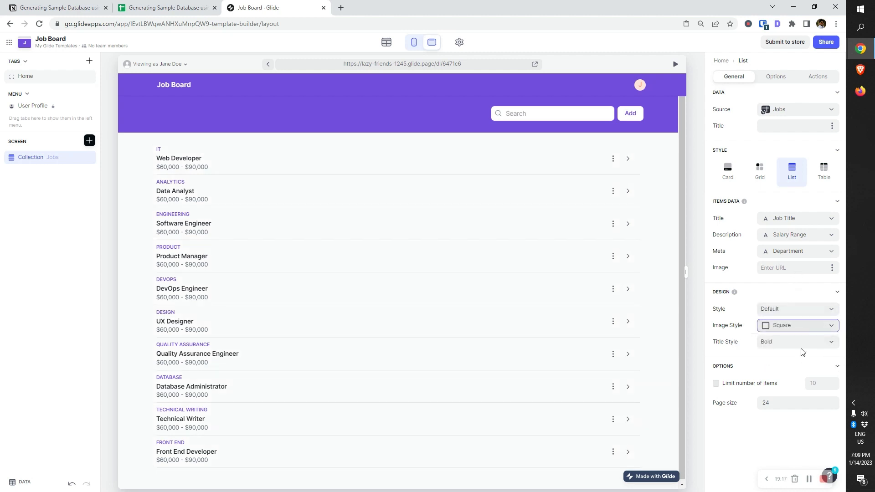
left_click(805, 343)
left_click(790, 357)
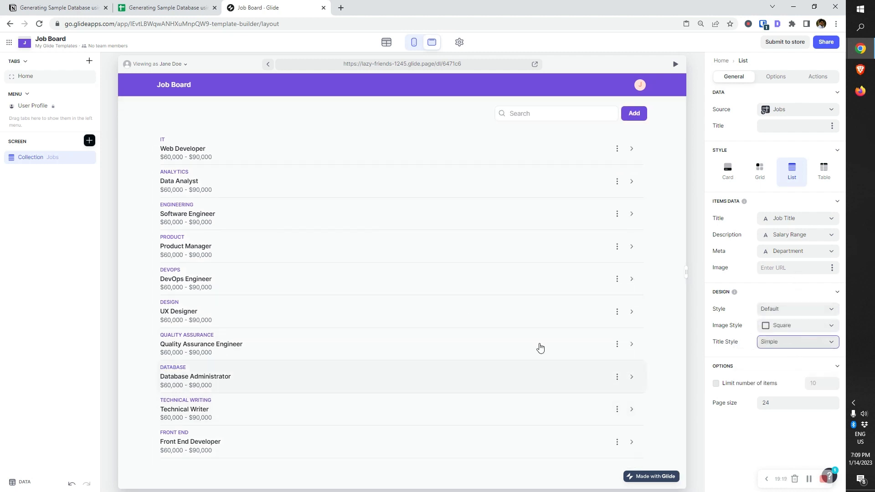
Stop users from adding or editing items in the jobs list
left_click(785, 75)
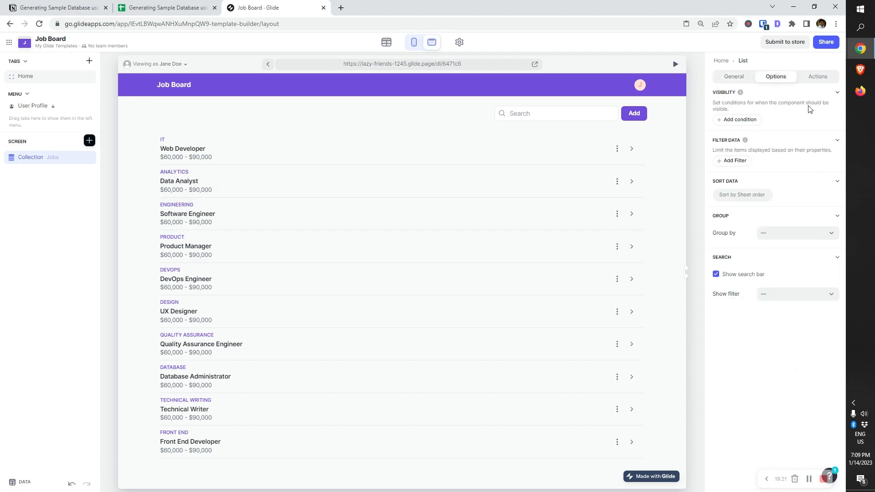
left_click(811, 77)
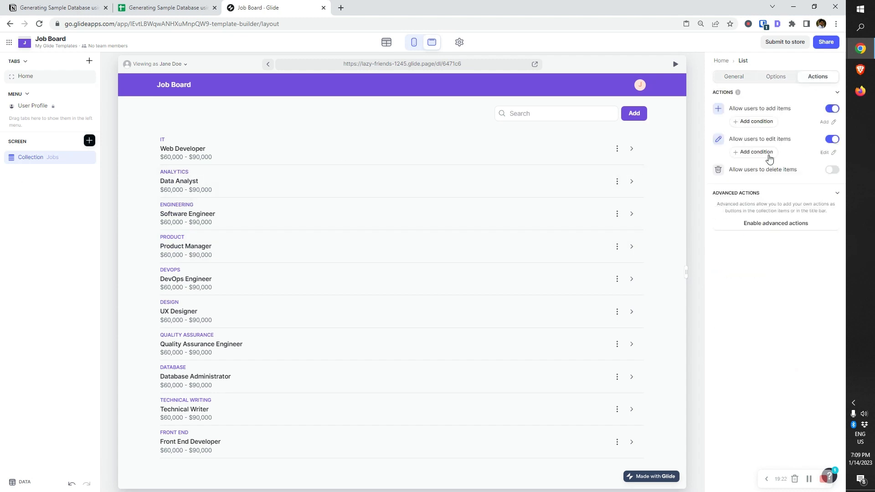
left_click(830, 111)
left_click(831, 126)
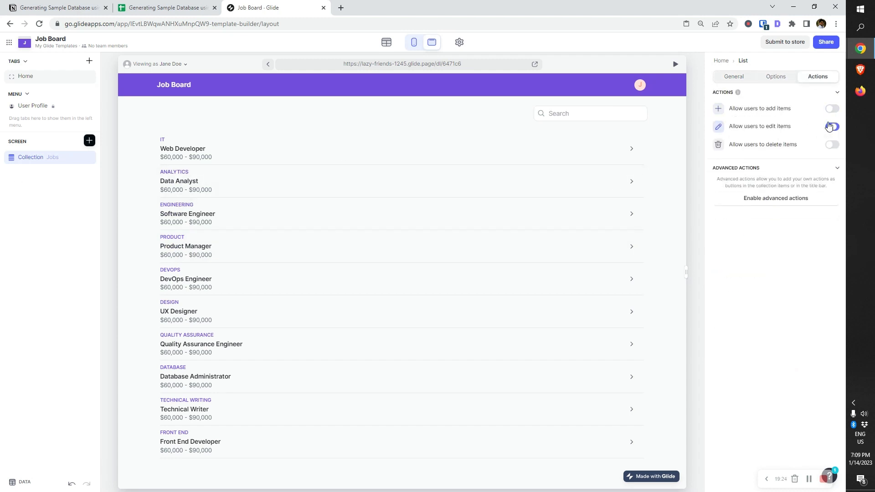
Open the Web Developer job's details screen and add a Rich Text component showing the Responsibilities column
left_click(216, 158)
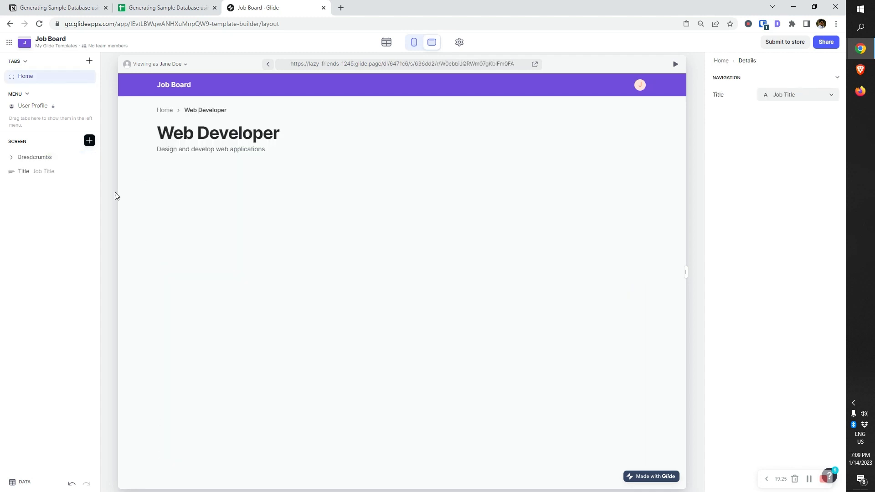
left_click(41, 173)
left_click(89, 140)
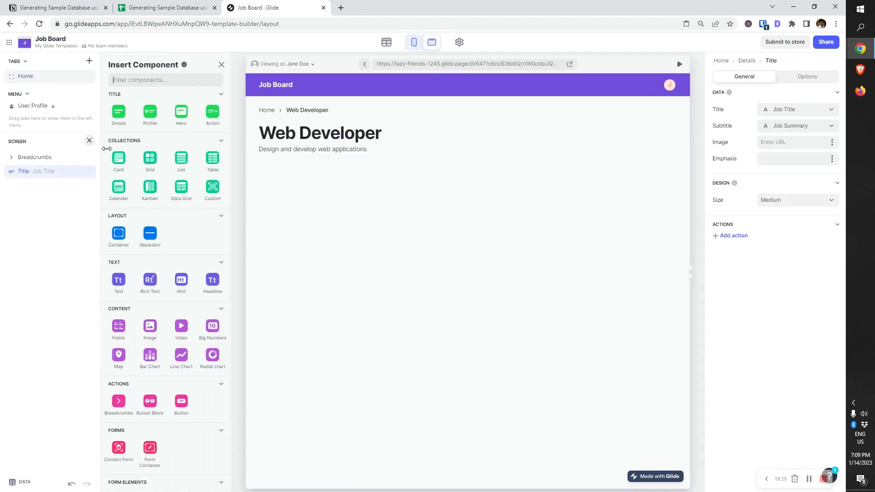
type("rich")
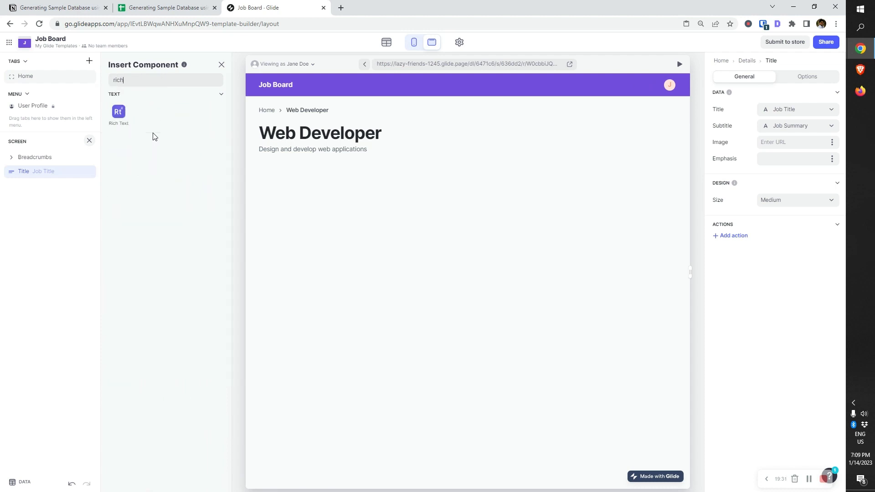
left_click(119, 114)
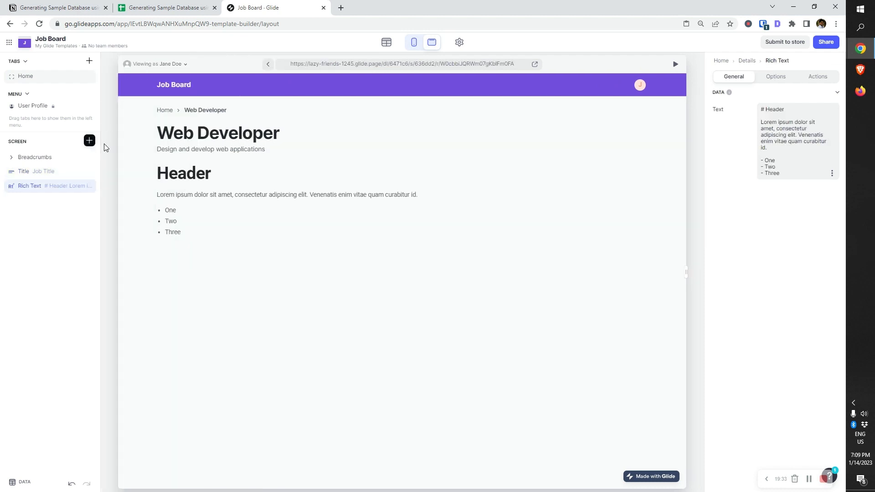
left_click(832, 174)
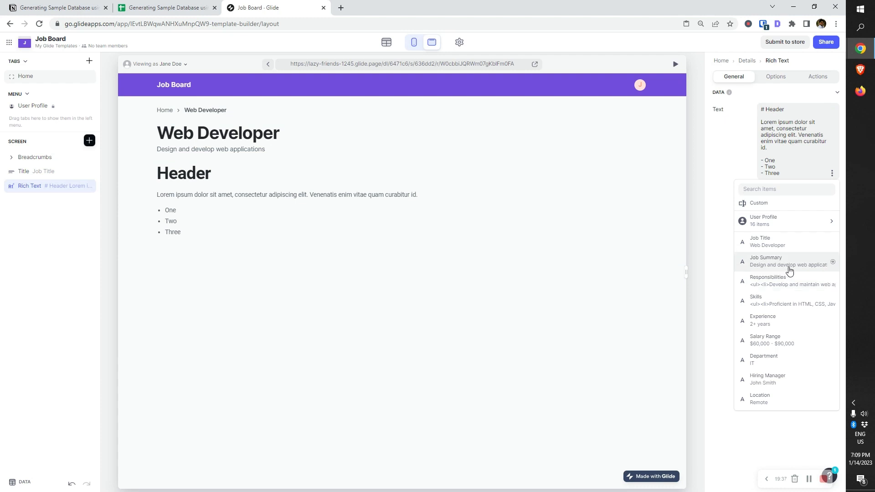
left_click(789, 287)
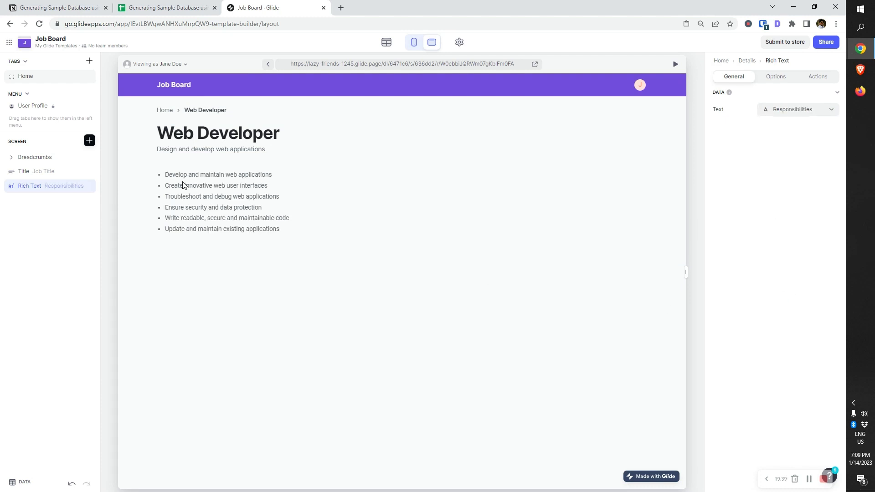
Duplicate the Responsibilities rich text and make the copy show the Skills column
left_click(74, 186)
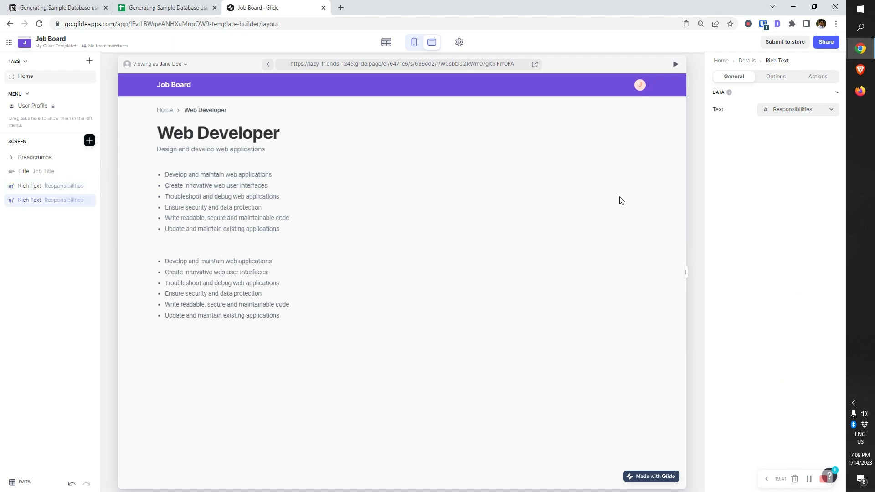
left_click(797, 109)
left_click(796, 240)
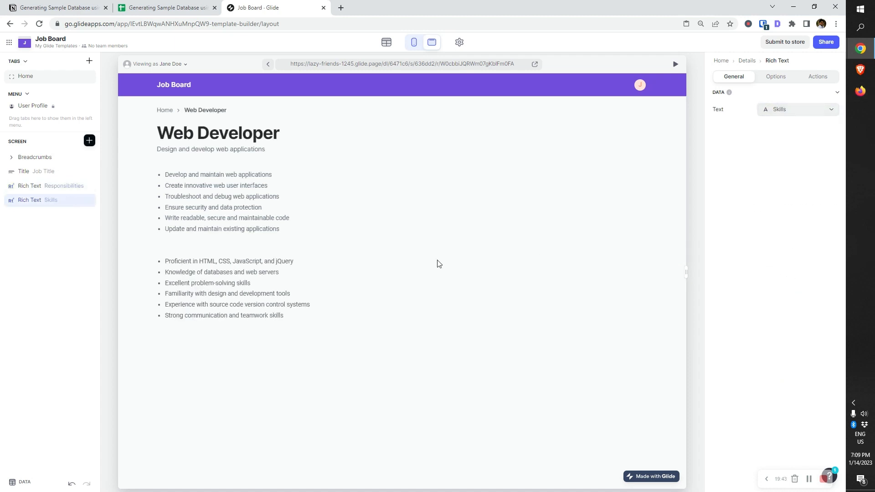
Insert a Headline component above the Responsibilities rich text and set its text to Responsibilities
left_click(90, 140)
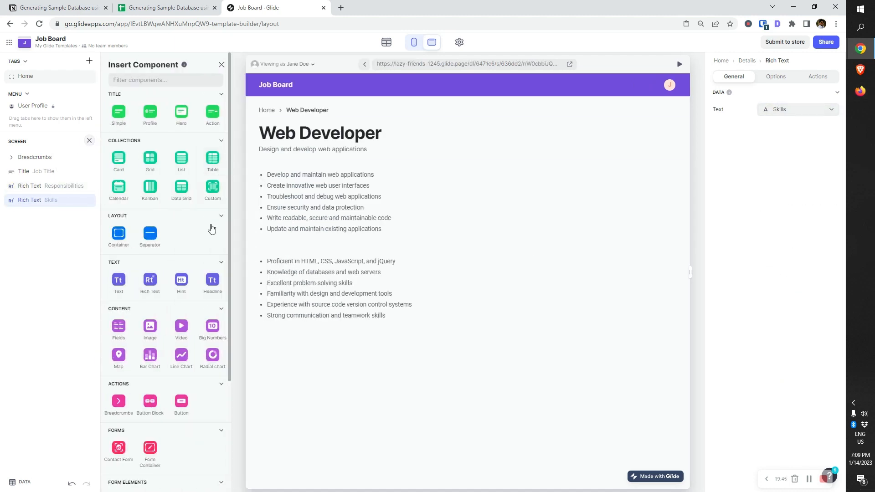
left_click_drag(216, 279, 48, 186)
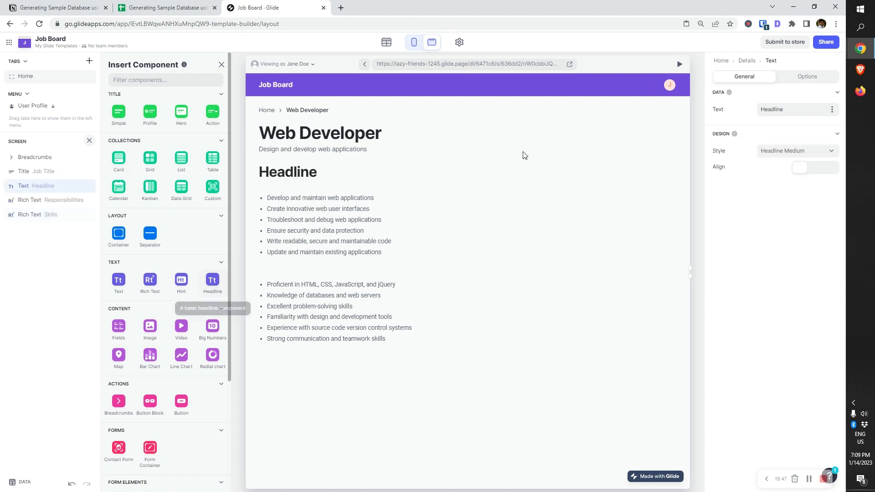
left_click(790, 151)
left_click(781, 273)
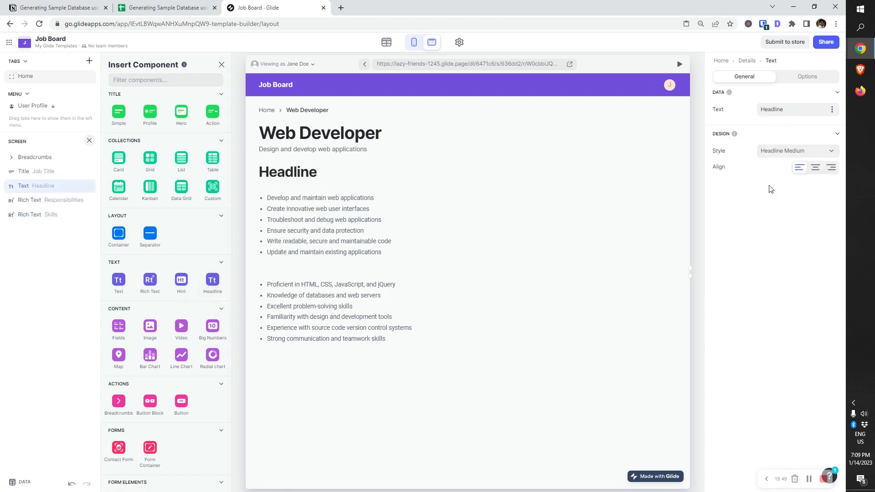
left_click(783, 103)
type("Resol")
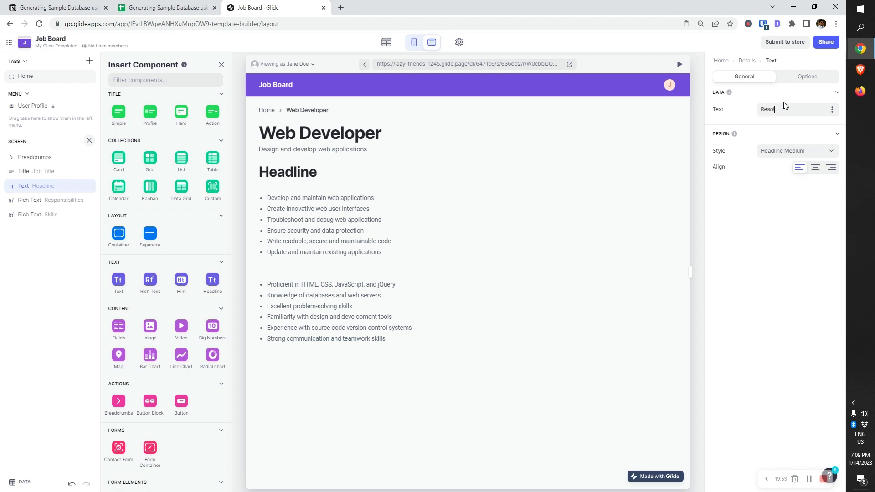
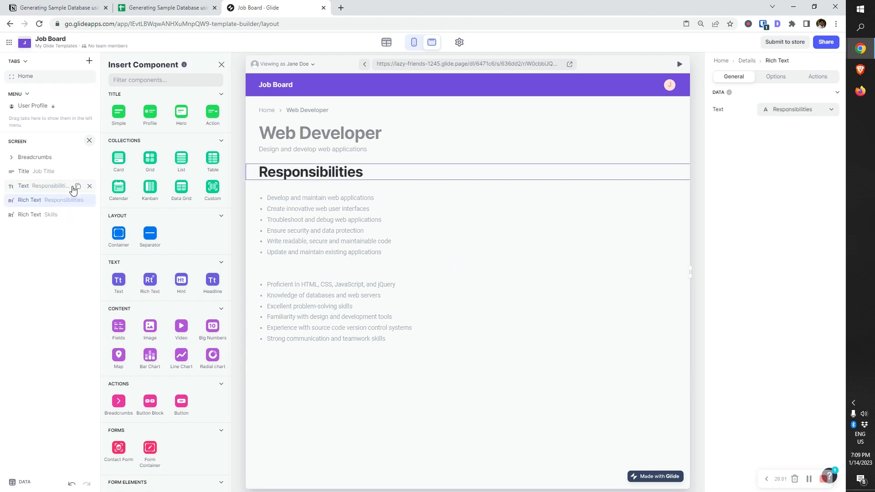
Duplicate the Responsibilities heading above the Skills rich text, change its text to Skills and its style to Headline Small
left_click(78, 185)
left_click_drag(59, 201, 58, 218)
double_click(784, 111)
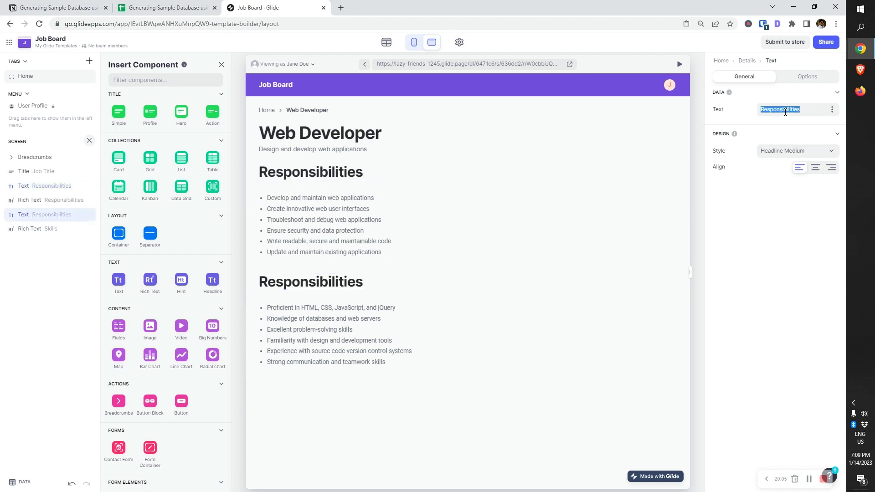
type("Skills")
left_click(777, 151)
left_click(792, 258)
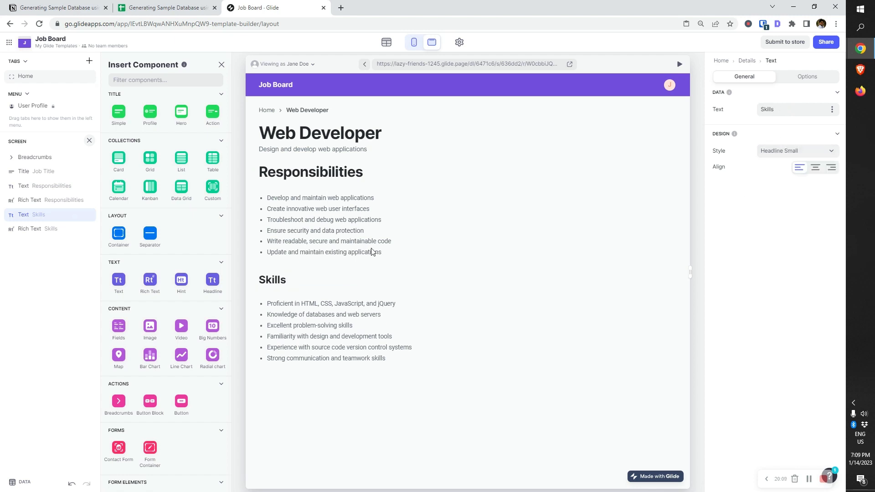
Set the Responsibilities heading's style to Headline Small and close the component picker
left_click(70, 187)
left_click(795, 150)
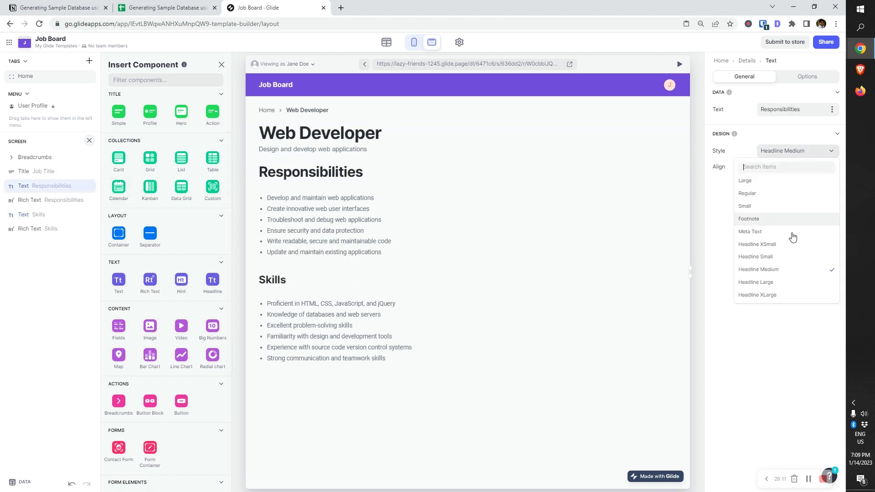
left_click(773, 256)
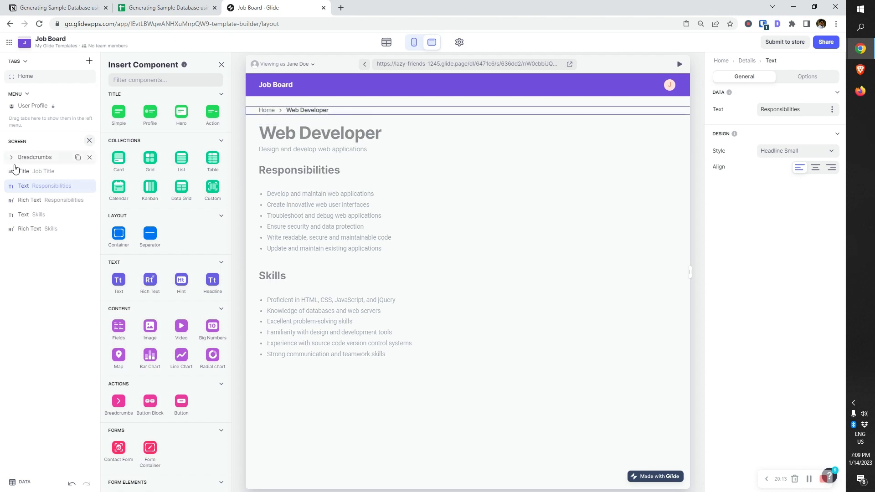
left_click(346, 139)
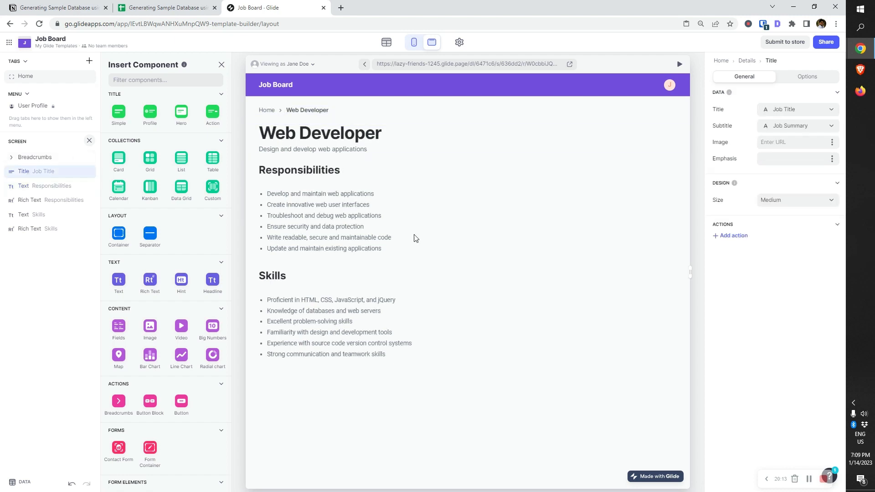
left_click(219, 66)
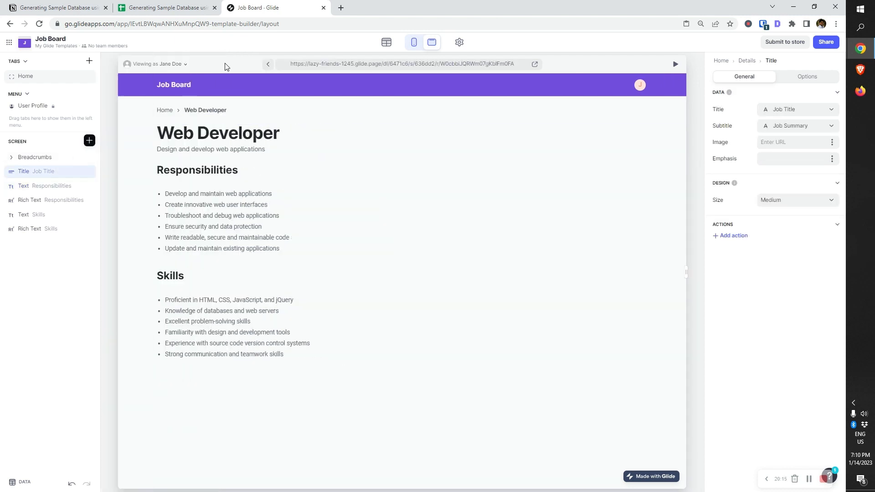
Insert a Container below the title and move the Responsibilities heading and rich text into it
left_click(25, 482)
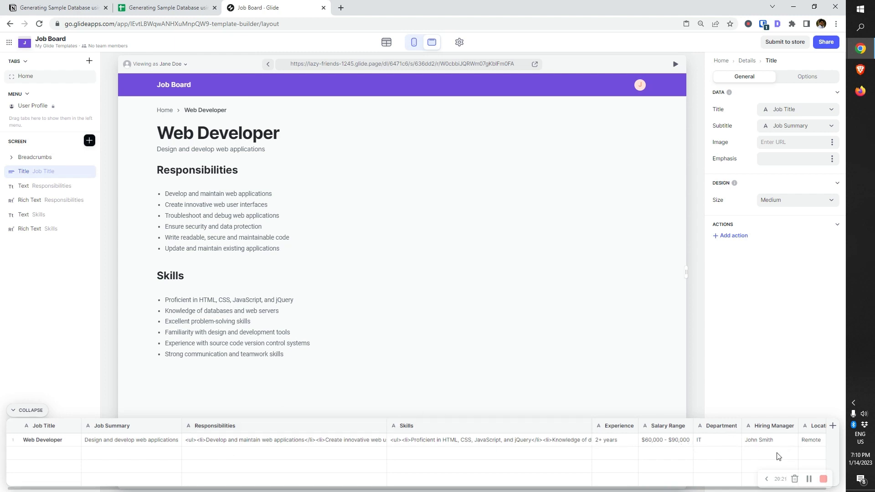
left_click(29, 316)
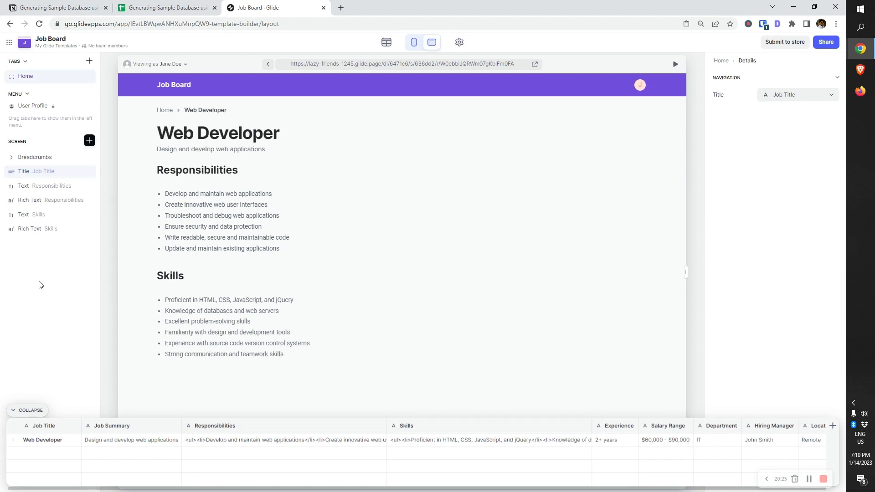
left_click(89, 141)
type("conta")
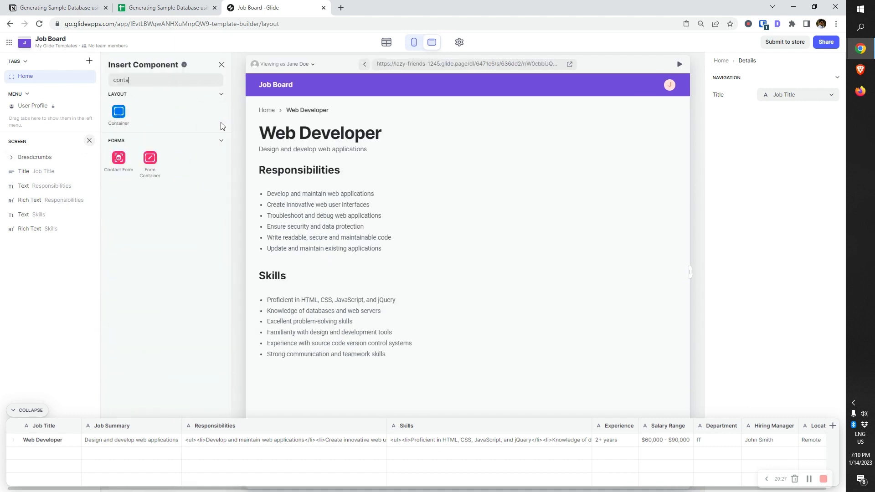
left_click_drag(113, 124, 48, 186)
left_click_drag(43, 217, 69, 216)
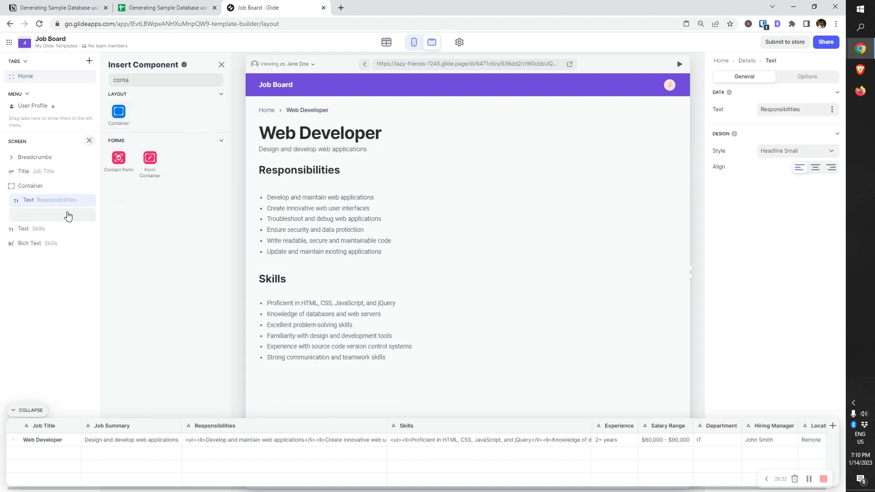
Set the background of the container holding the Responsibilities content to Card
left_click(36, 186)
left_click(777, 195)
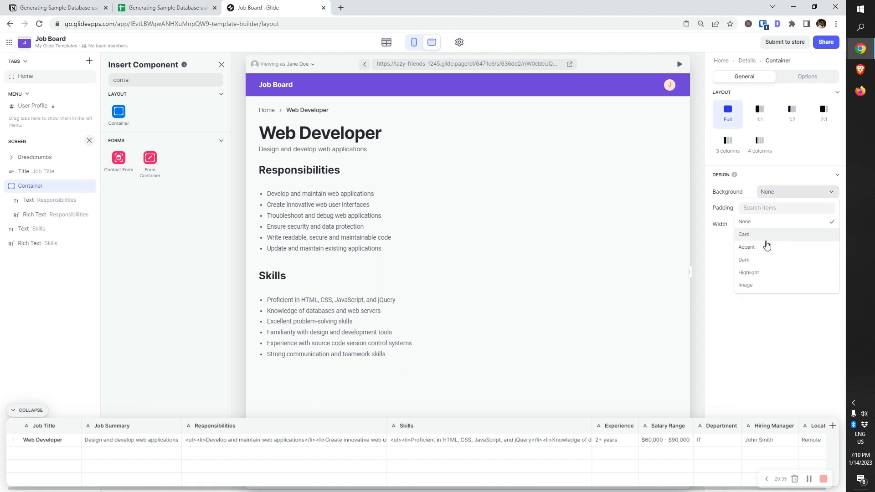
left_click(768, 241)
Set the container's layout to 1:1 and move the Skills heading and rich text into its second column
mouse_move(39, 232)
left_mouse_down()
mouse_move(80, 225)
mouse_move(50, 245)
left_mouse_up()
left_click(759, 114)
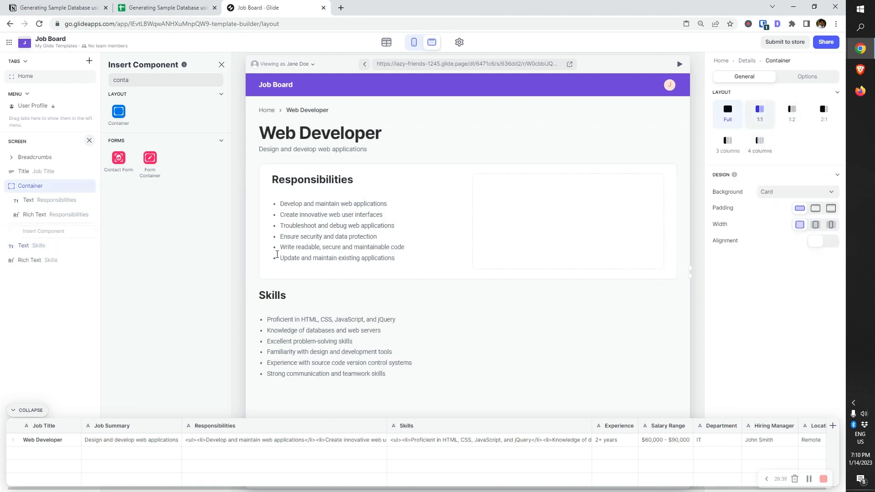
mouse_move(42, 246)
left_mouse_down()
mouse_move(68, 231)
mouse_move(76, 244)
mouse_move(50, 246)
left_mouse_up()
left_click(38, 316)
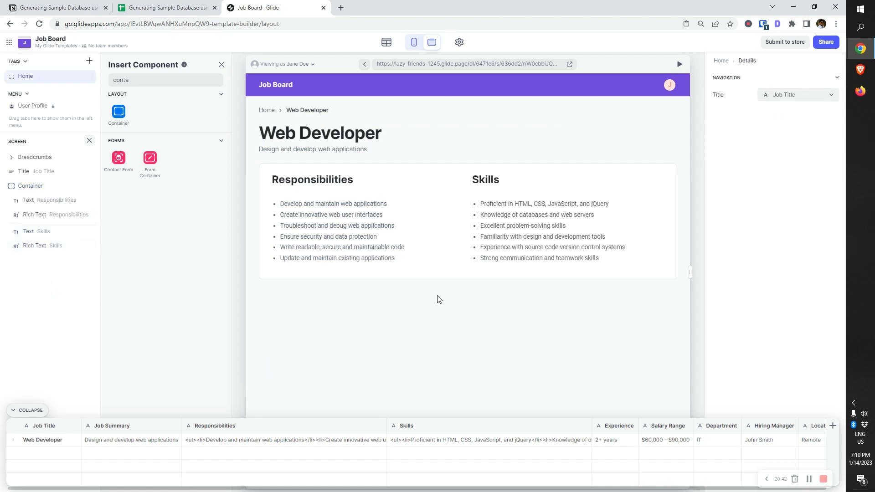
left_click(220, 65)
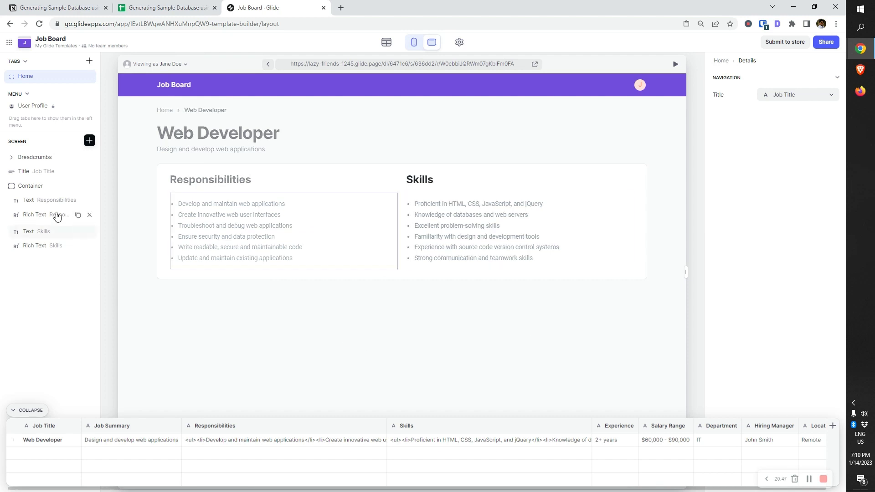
Add a second Container at the end of the details screen and insert a Fields component inside it
left_click(89, 141)
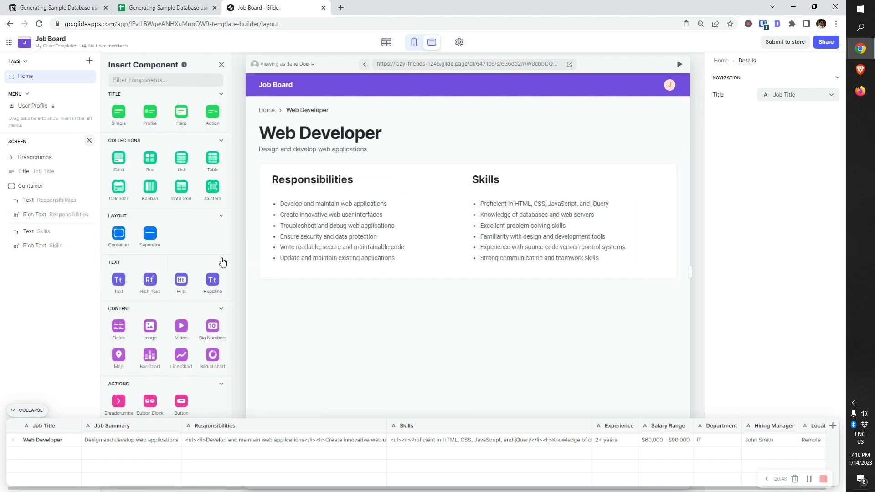
left_click(118, 233)
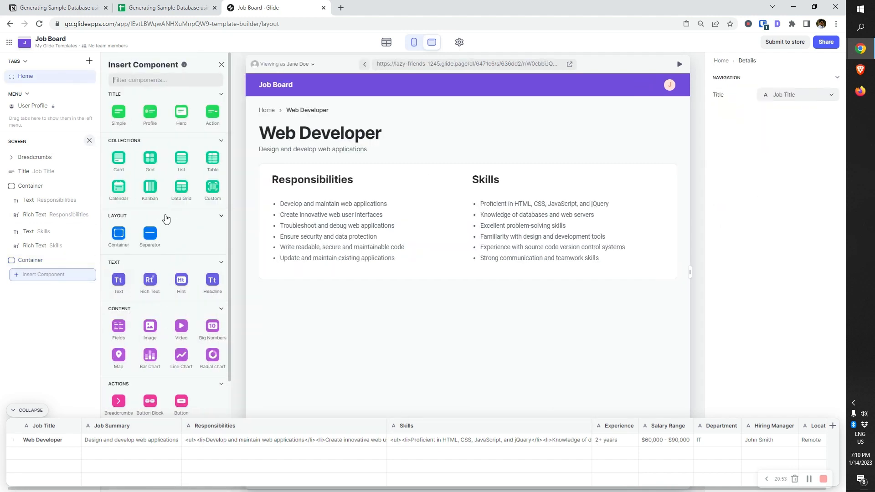
left_click(49, 278)
left_click(49, 278)
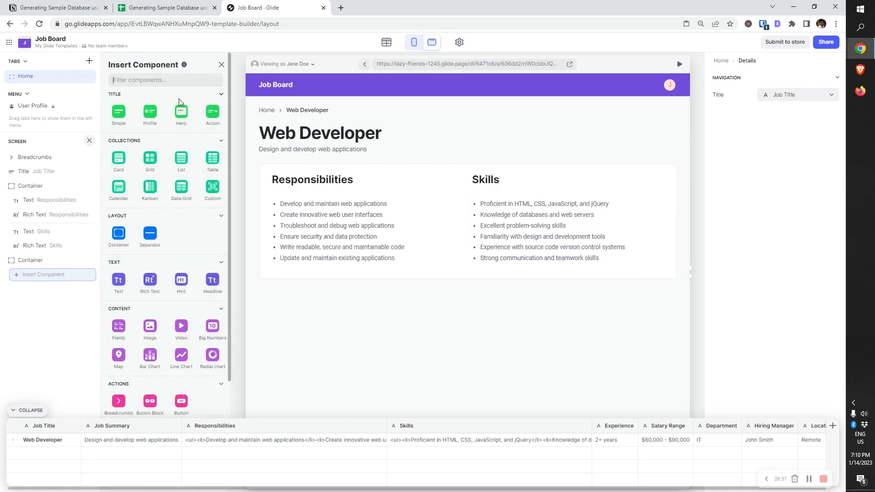
type("table")
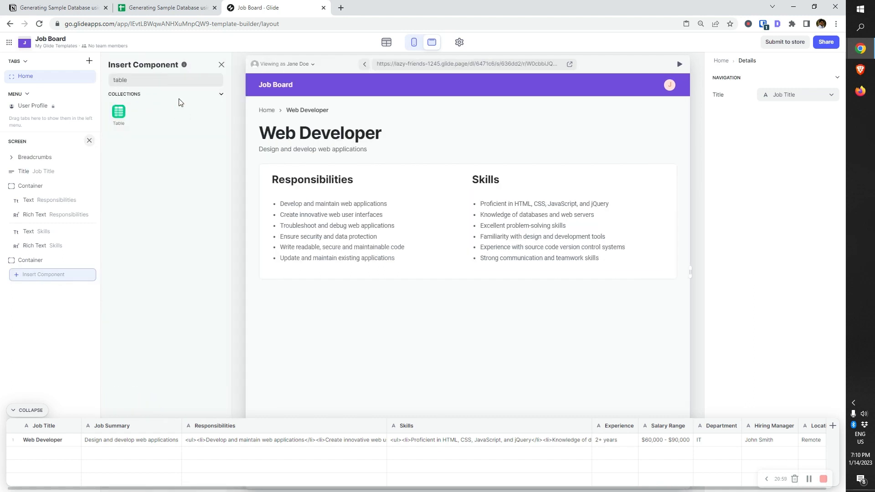
key("BackSpace")
key("BackSpace")
key("BackSpace")
key("BackSpace")
key("BackSpace")
type("fields")
left_click(107, 122)
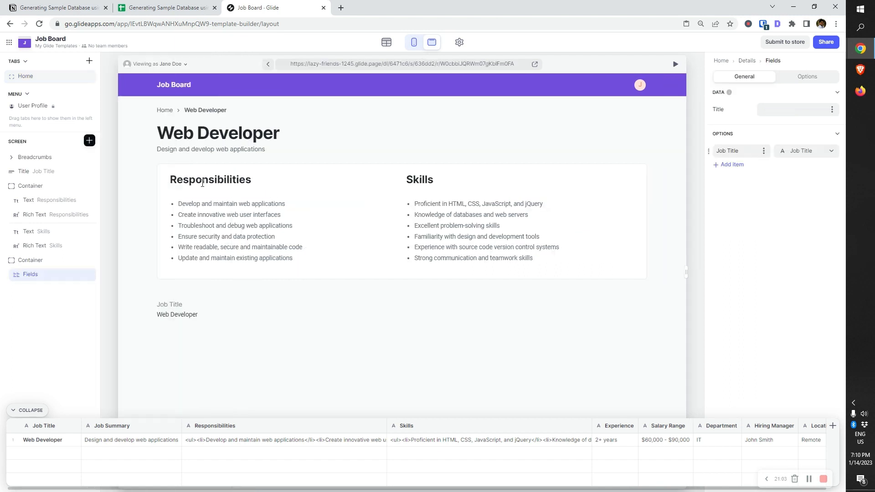
Set up the Fields component with four items: Experience, Salary Range, Department and Location
left_click(790, 153)
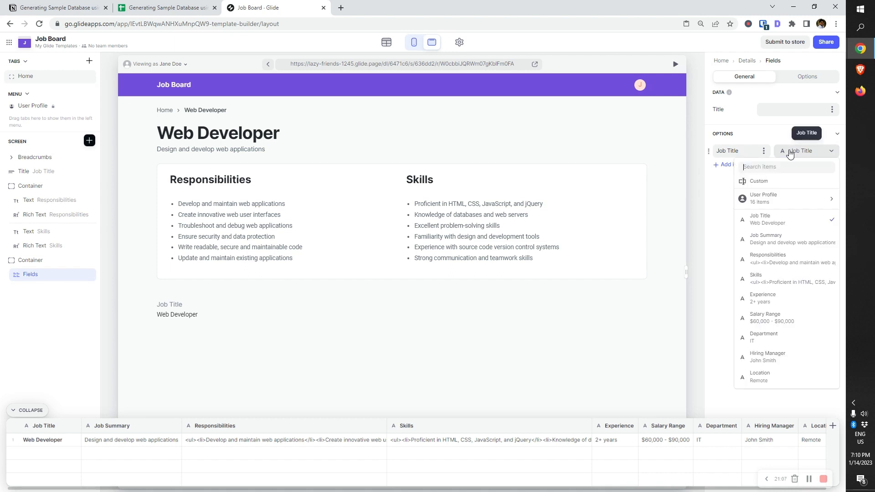
left_click(777, 299)
left_click(737, 171)
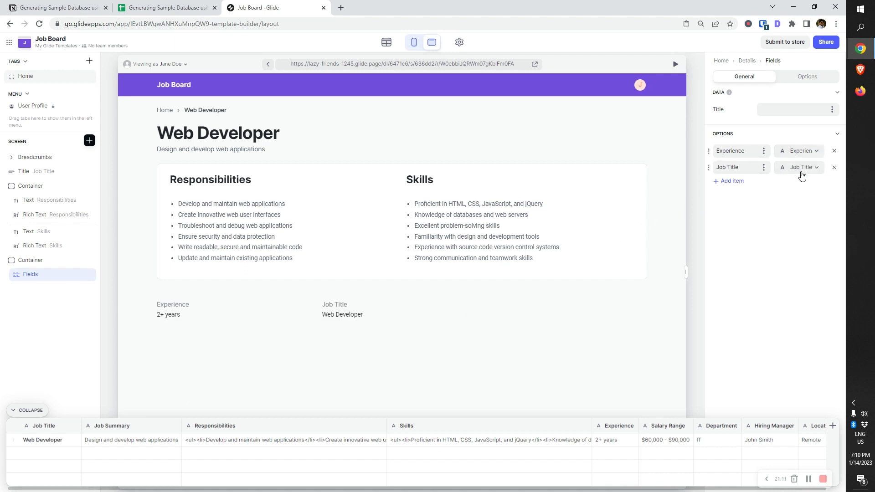
left_click(801, 168)
left_click(777, 339)
left_click(733, 182)
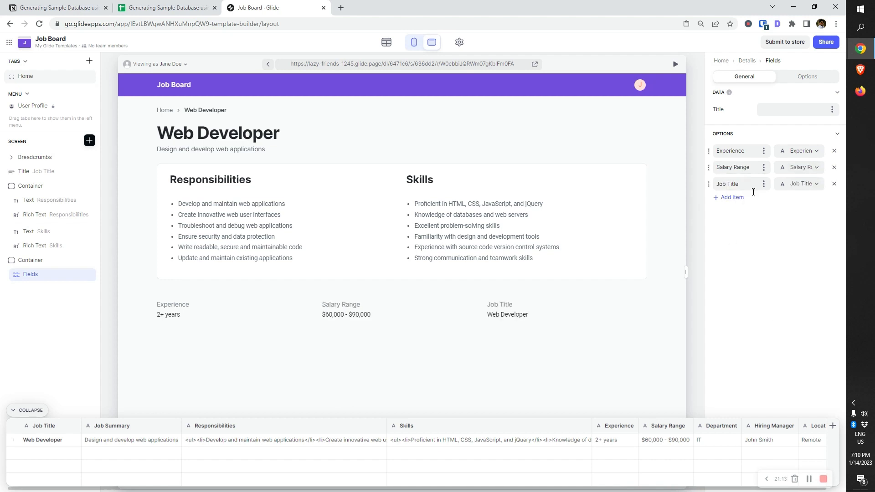
left_click(800, 184)
left_click(765, 376)
left_click(740, 197)
left_click(802, 200)
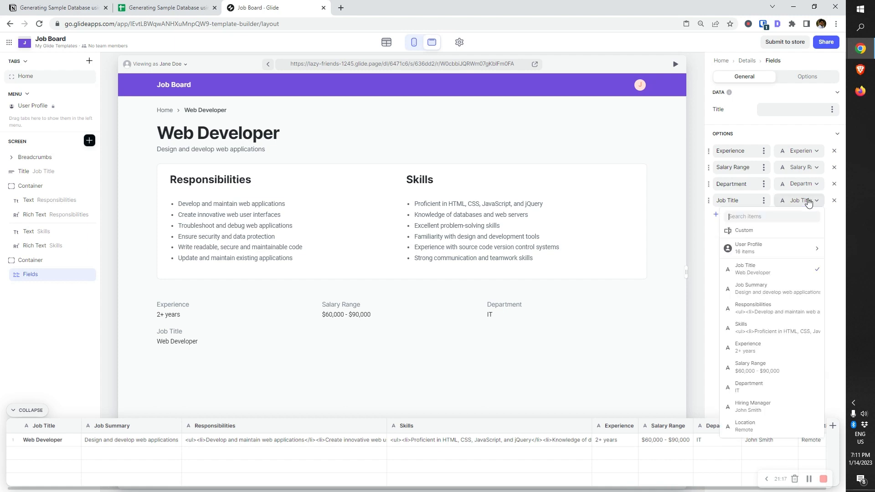
left_click(770, 422)
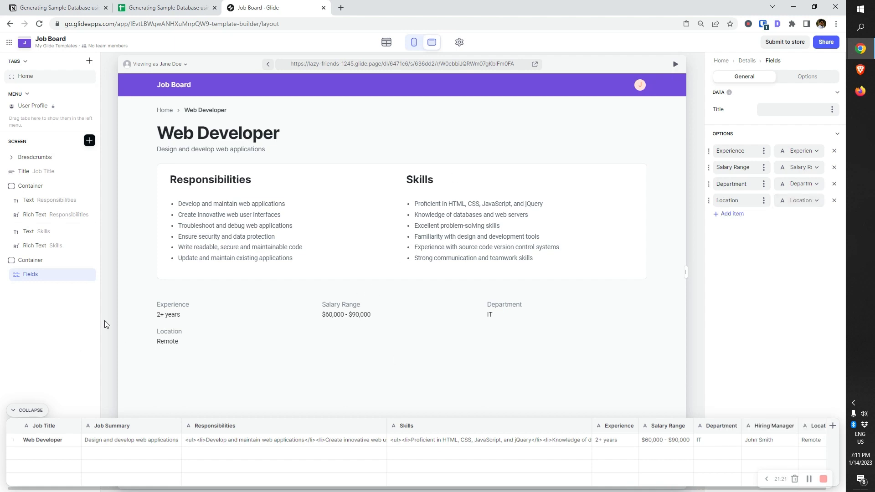
Try the Department column as the Title component's image, and reset the image source to From URL
left_click(30, 260)
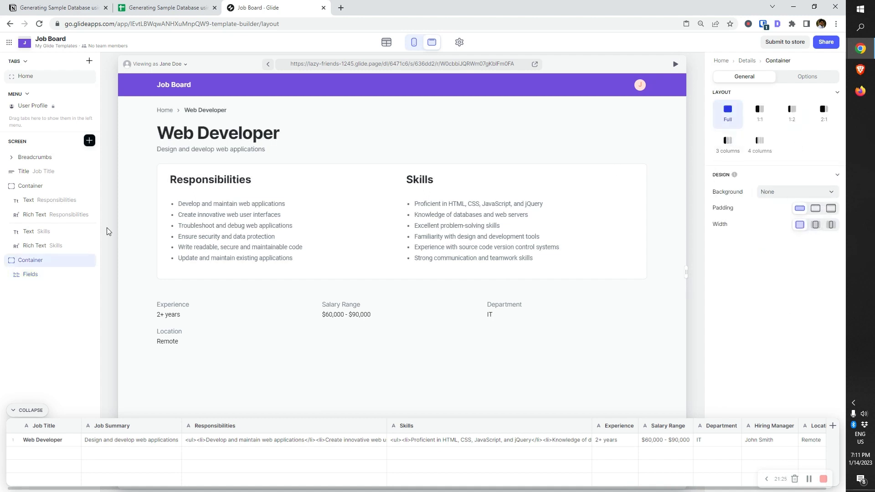
left_click(58, 171)
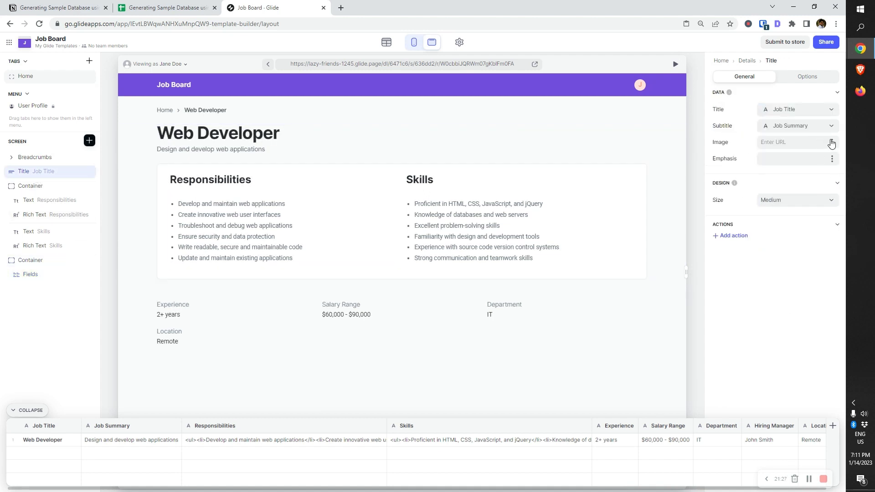
left_click(831, 143)
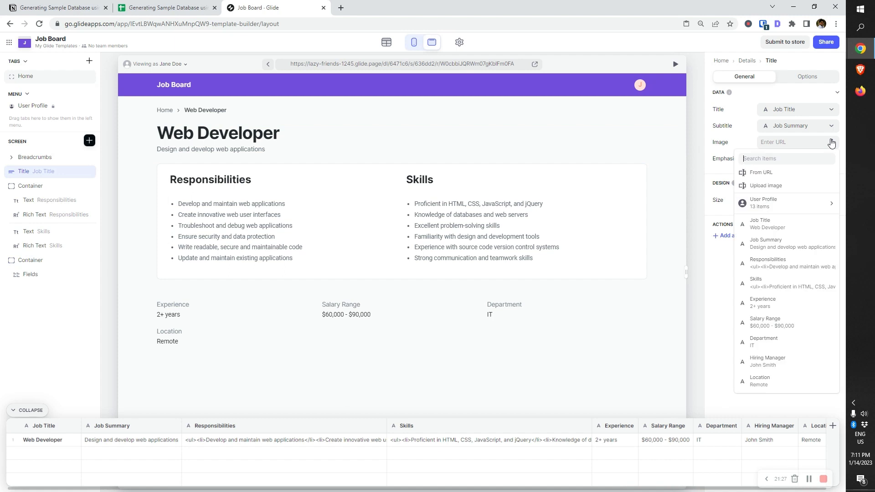
left_click(793, 349)
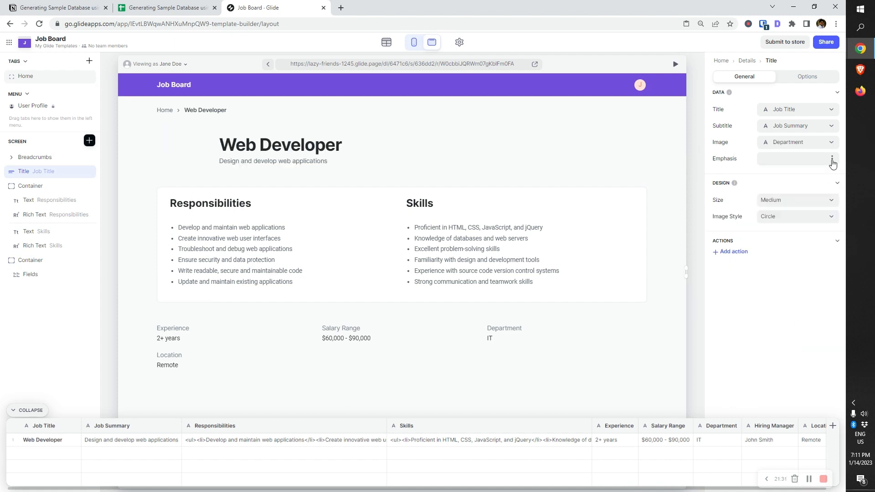
left_click(104, 445)
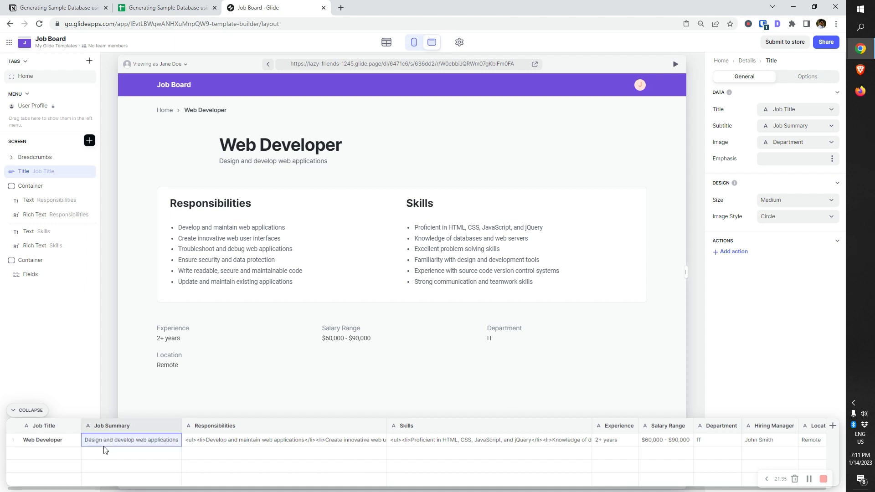
left_click(814, 141)
left_click(760, 173)
Set the Title component's emphasis to the Department column
left_click(835, 163)
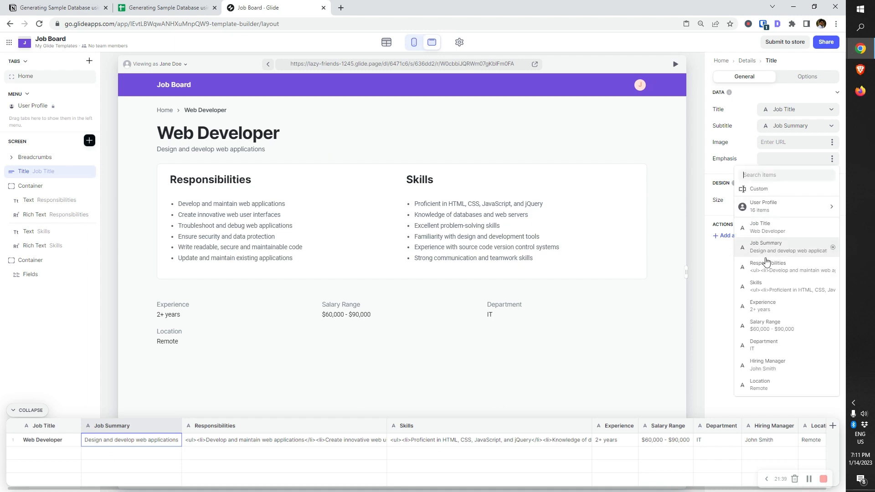
left_click(777, 345)
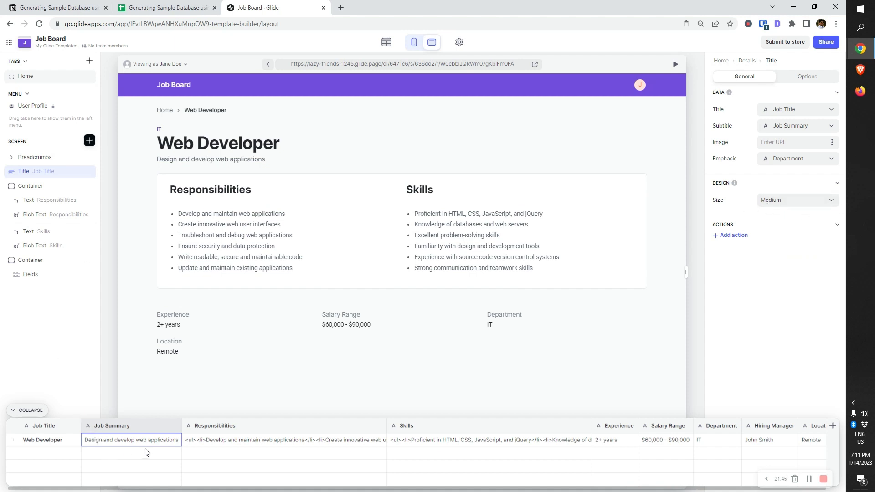
Review the job's data columns and replace the Department item in the Fields component with Hiring Manager
left_click(217, 443)
left_click(440, 442)
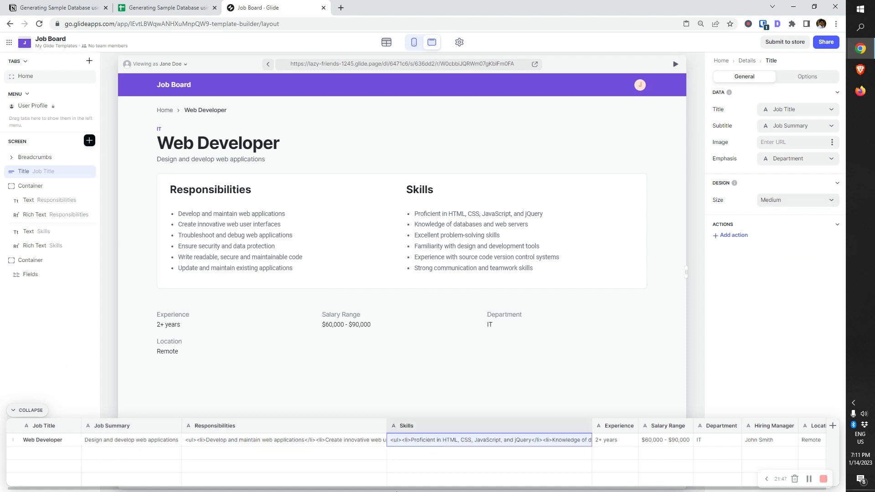
left_click_drag(396, 490, 458, 486)
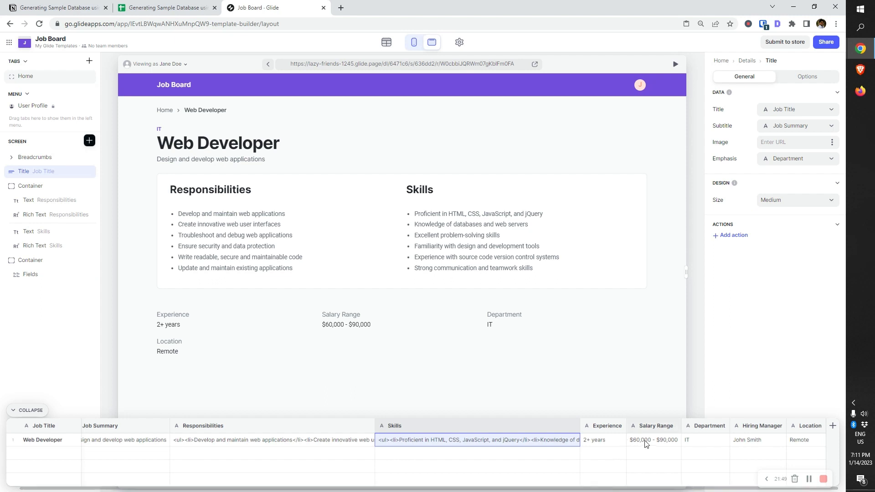
left_click(718, 439)
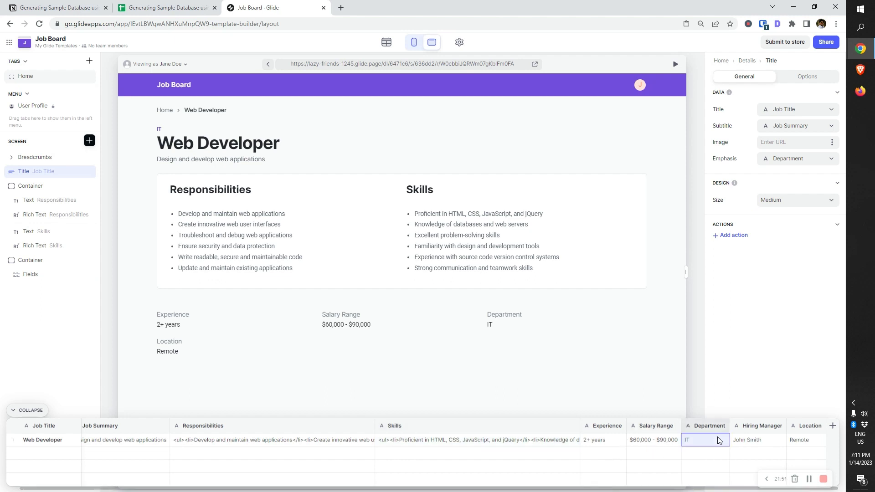
left_click(765, 443)
left_click(811, 445)
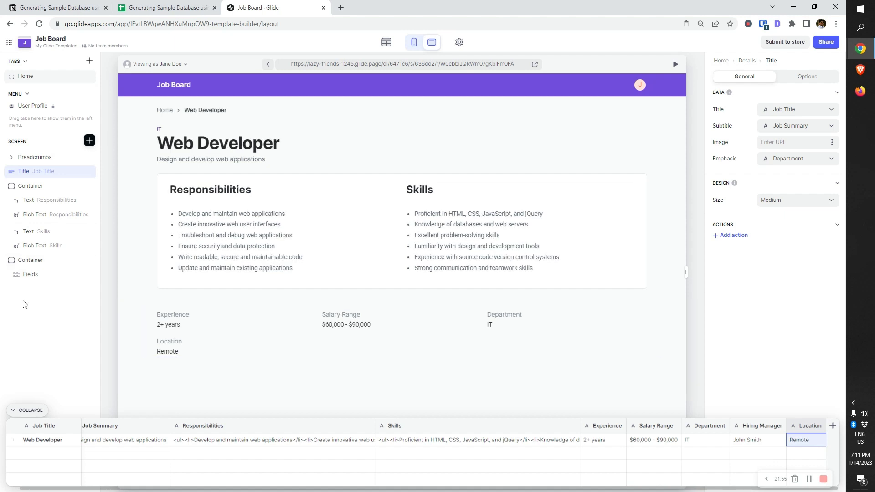
left_click(30, 278)
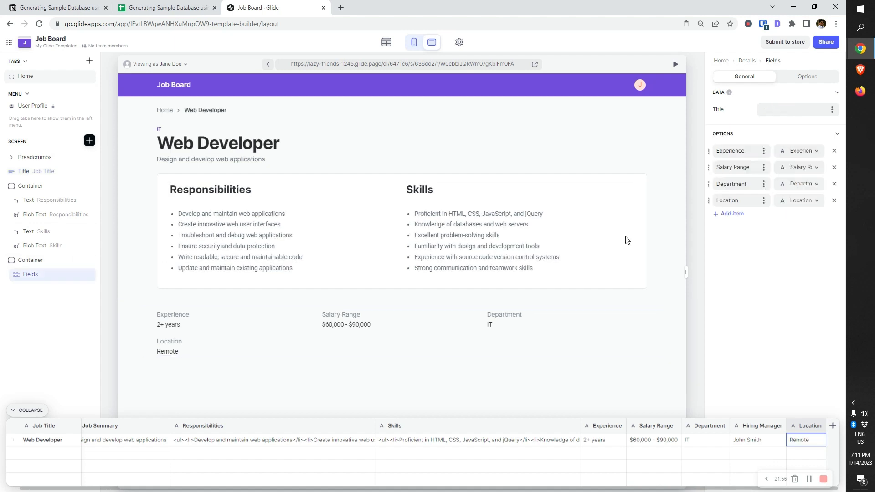
left_click(800, 185)
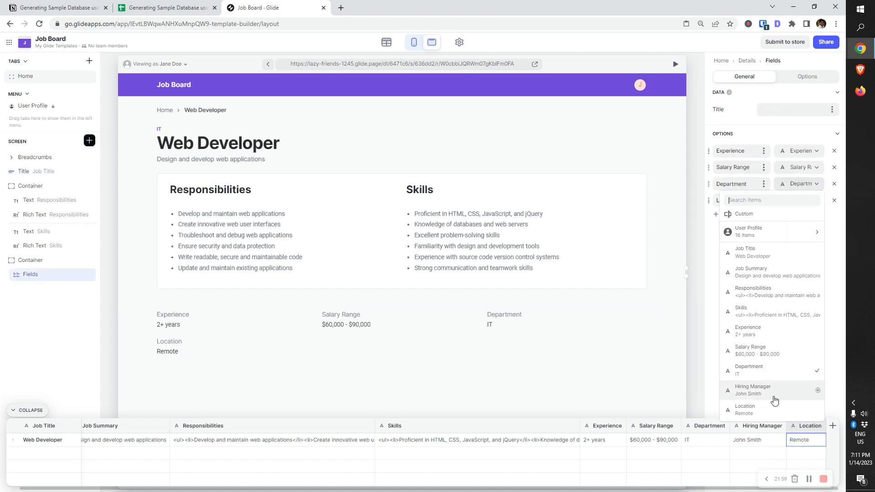
left_click(773, 392)
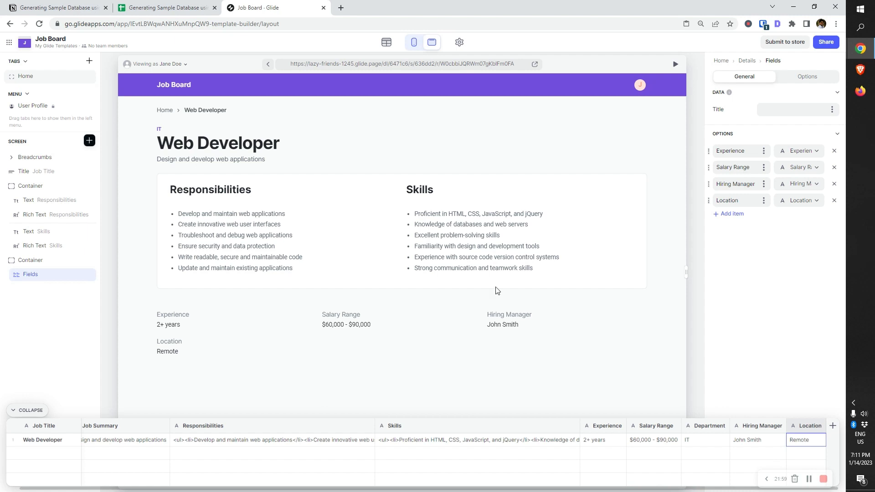
Set the background of the container around the Fields component to Card and collapse the data preview
left_click(33, 260)
left_click(777, 192)
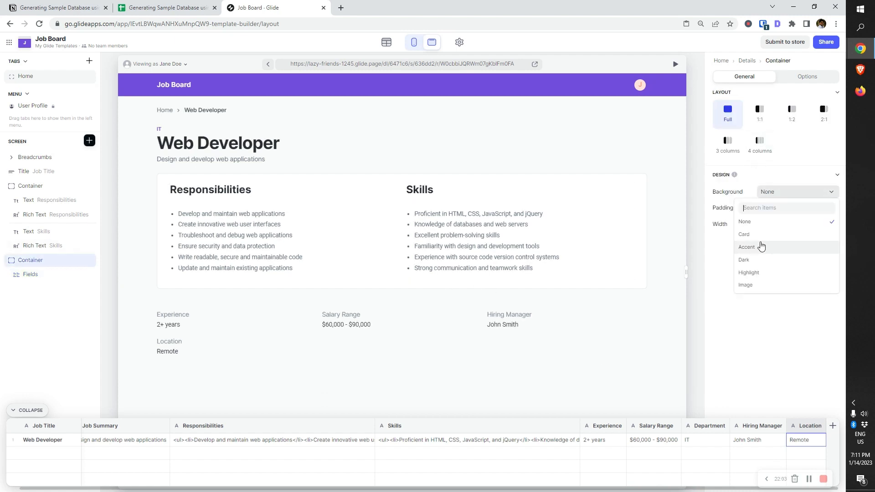
left_click(758, 235)
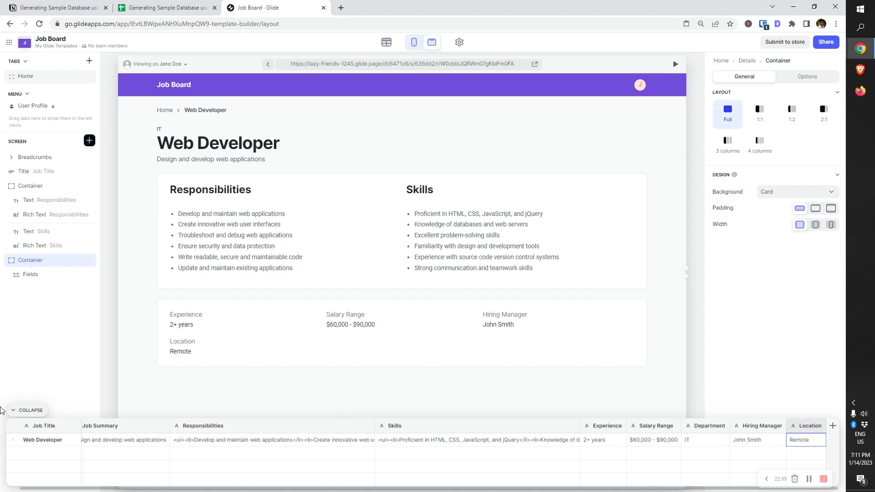
left_click(20, 410)
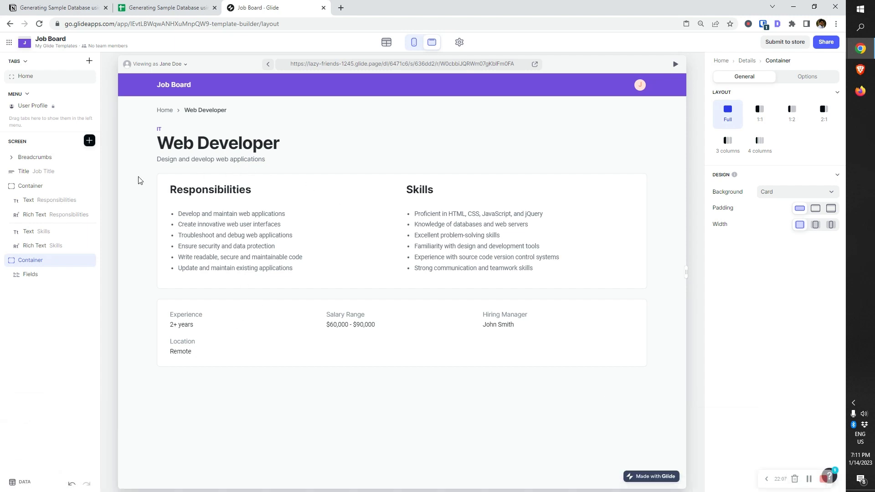
Insert a Hero title component above the existing Job Title component on the job details screen
left_click(25, 171)
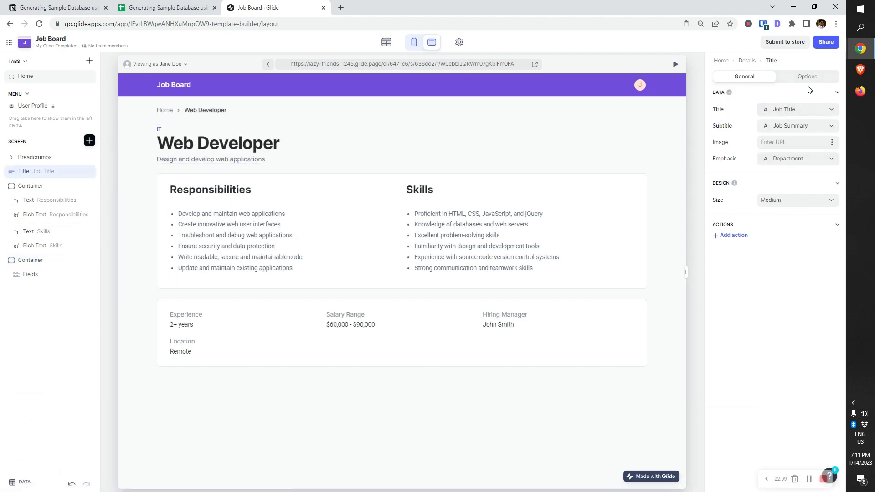
left_click(89, 141)
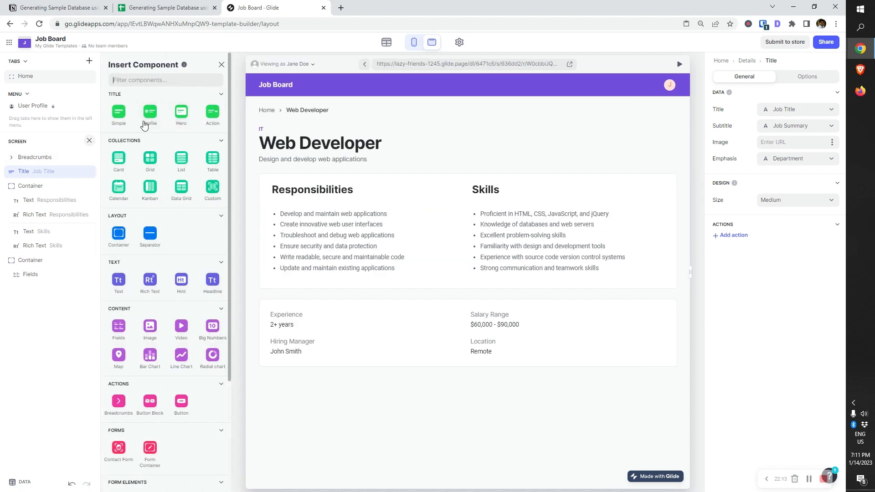
left_click_drag(182, 113, 43, 172)
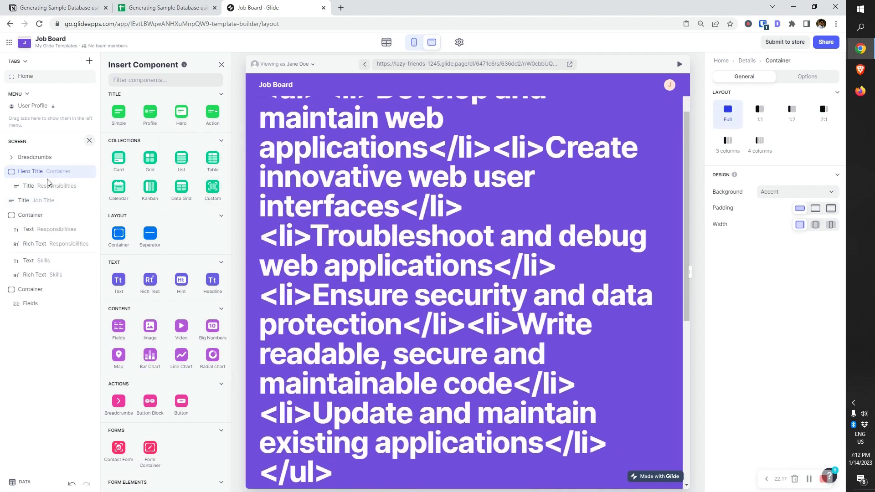
Bind the hero's title to Job Title, its subtitle to Job Summary and its emphasis to Department
left_click(46, 185)
left_click(778, 109)
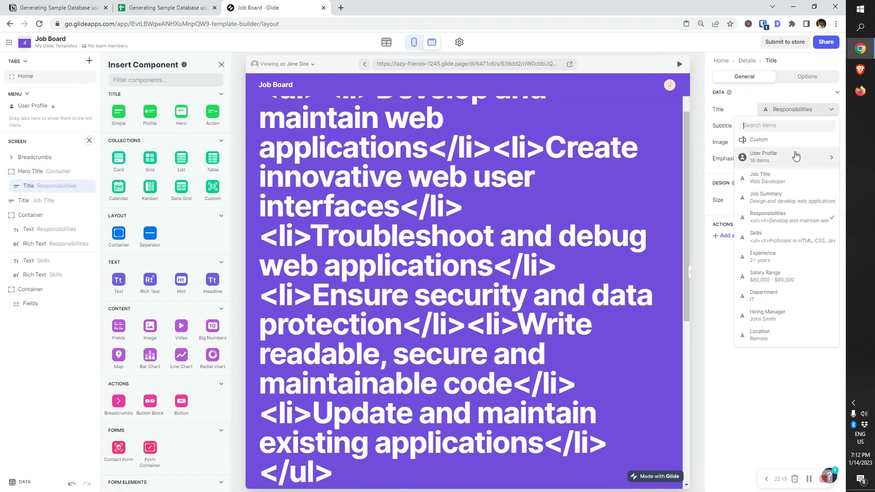
left_click(787, 182)
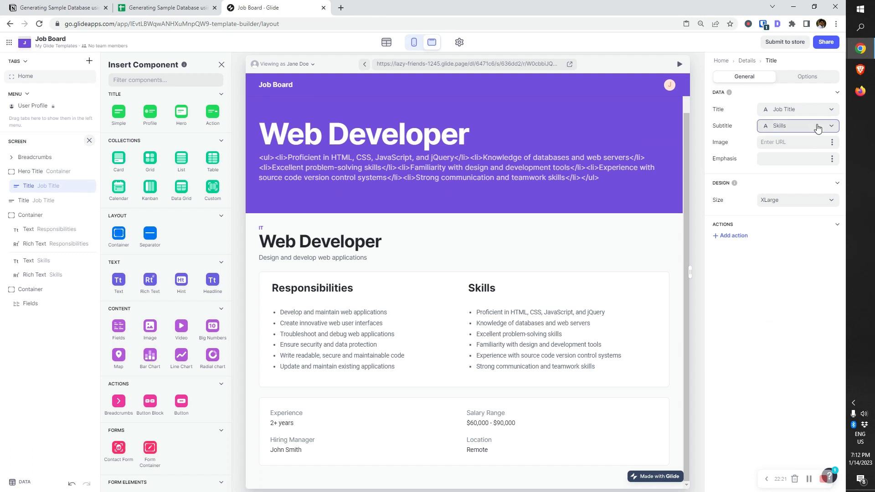
left_click(801, 126)
left_click(774, 213)
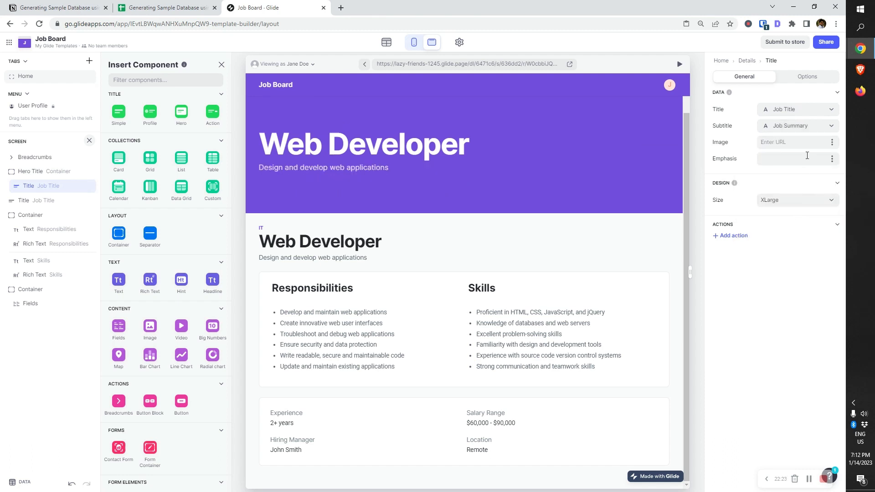
left_click(828, 161)
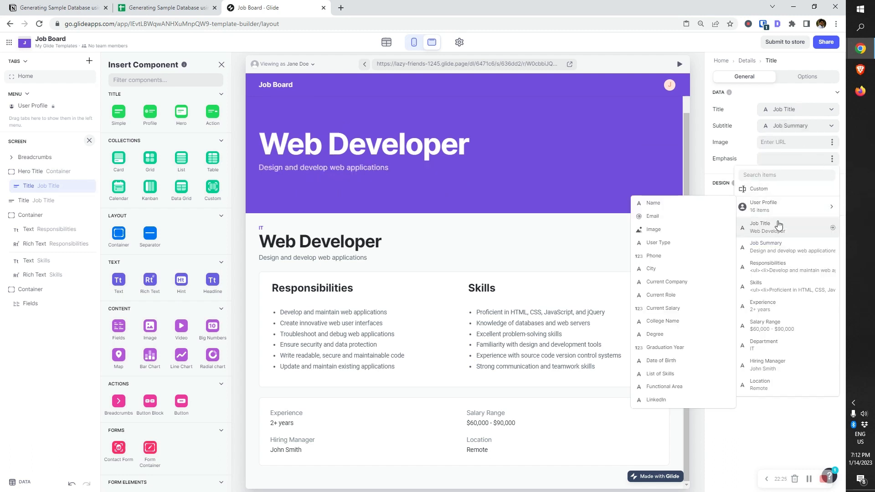
left_click(766, 345)
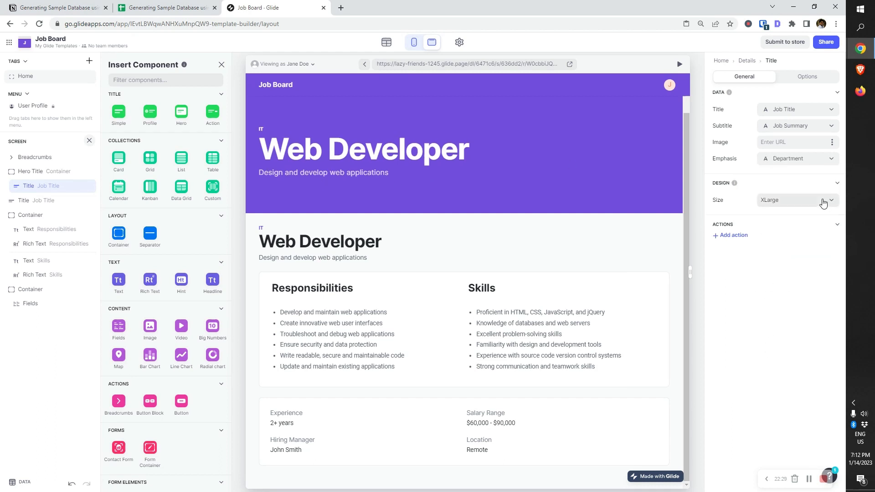
Set the hero title's size to Medium and delete the original Title component below it
left_click(784, 201)
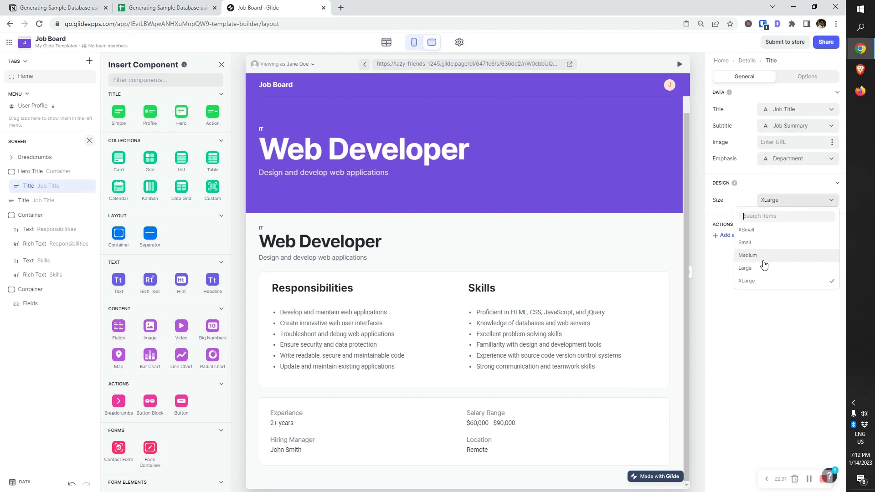
left_click(770, 256)
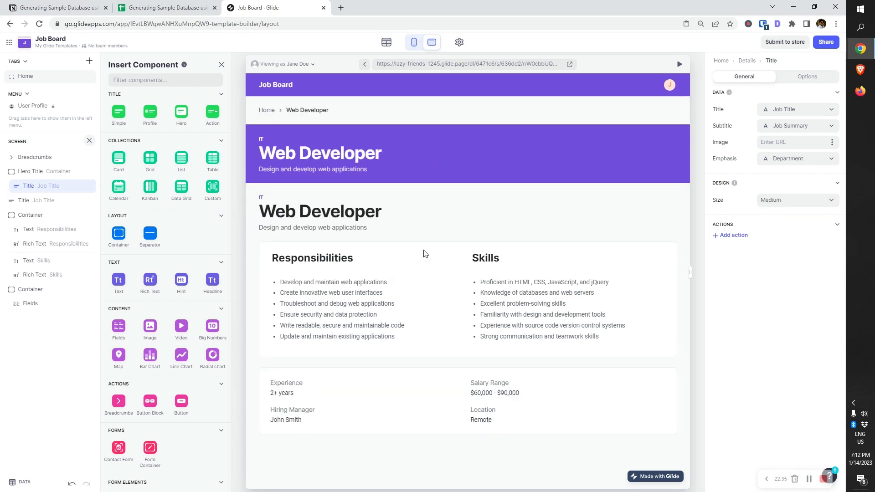
left_click(221, 64)
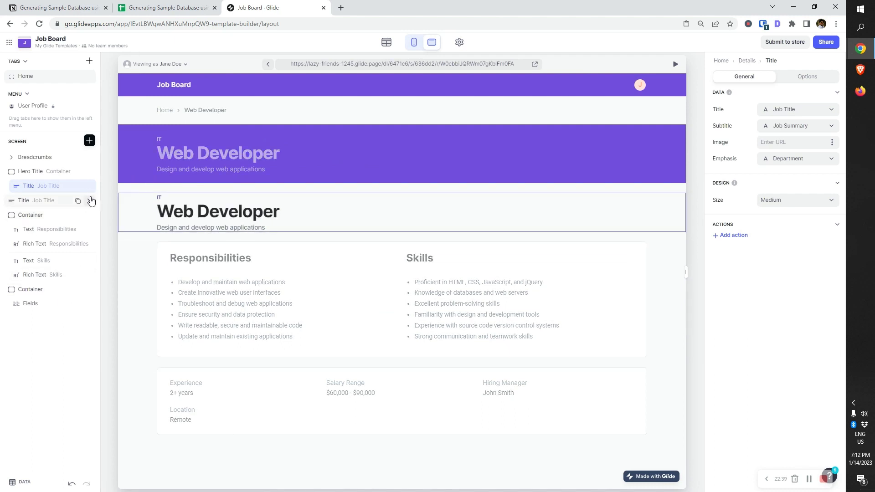
left_click(90, 200)
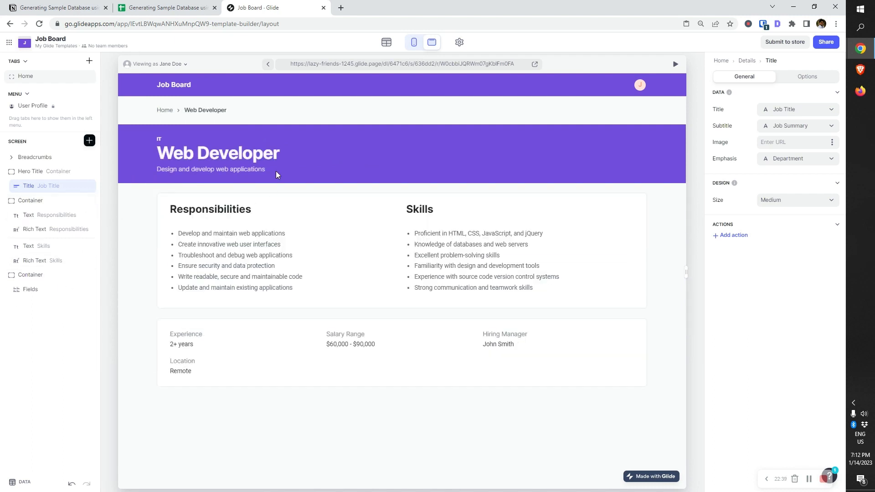
Try the Card and Highlight backgrounds on the Hero Title container, and set its background to Dark
left_click(33, 172)
left_click(765, 193)
left_click(767, 242)
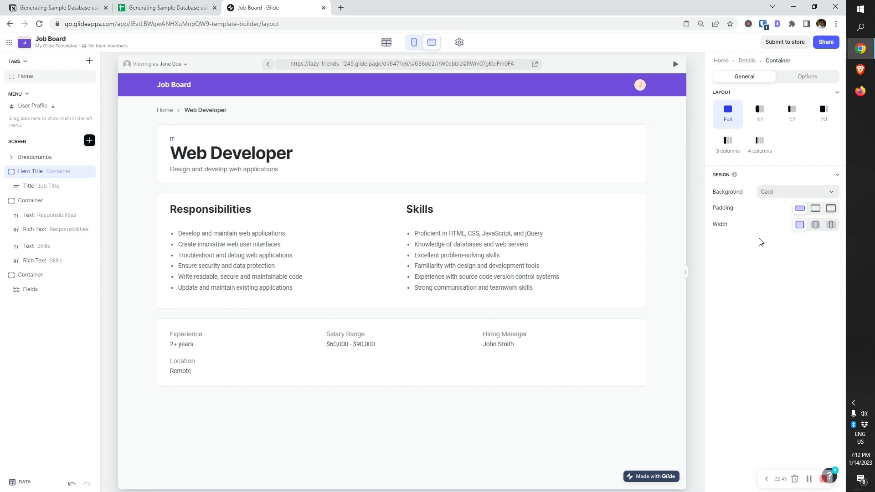
left_click(793, 193)
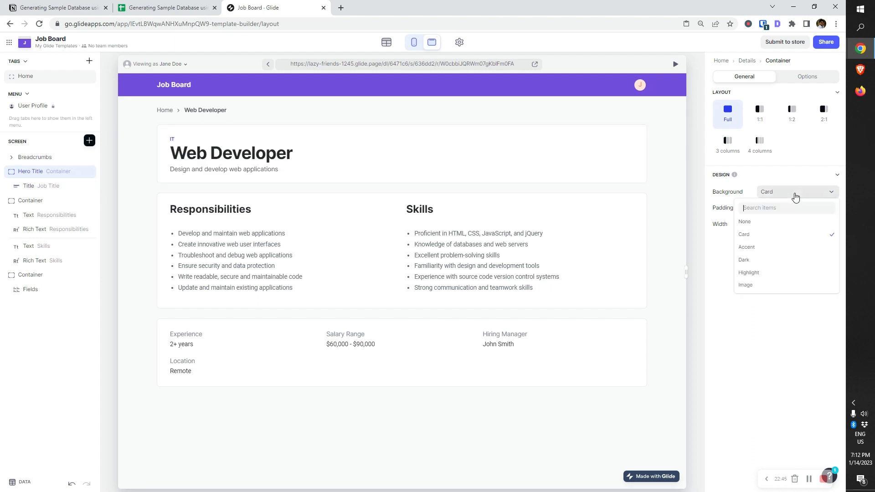
left_click(765, 278)
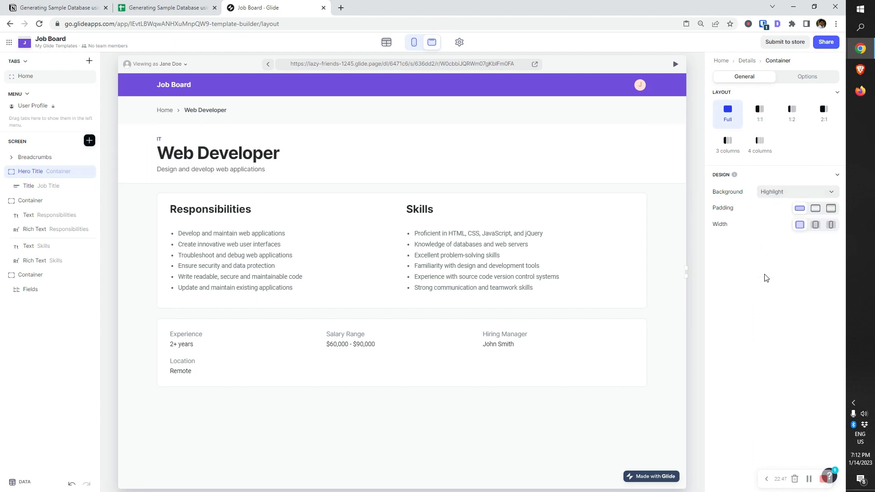
left_click(804, 193)
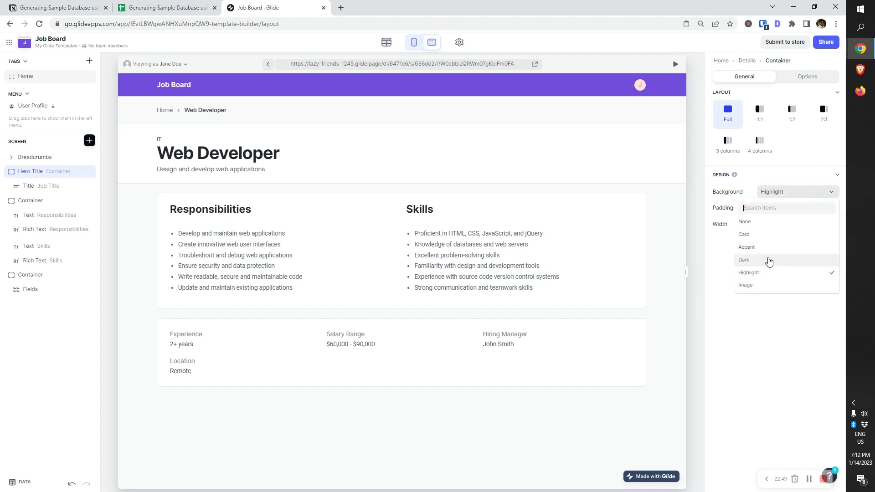
left_click(767, 259)
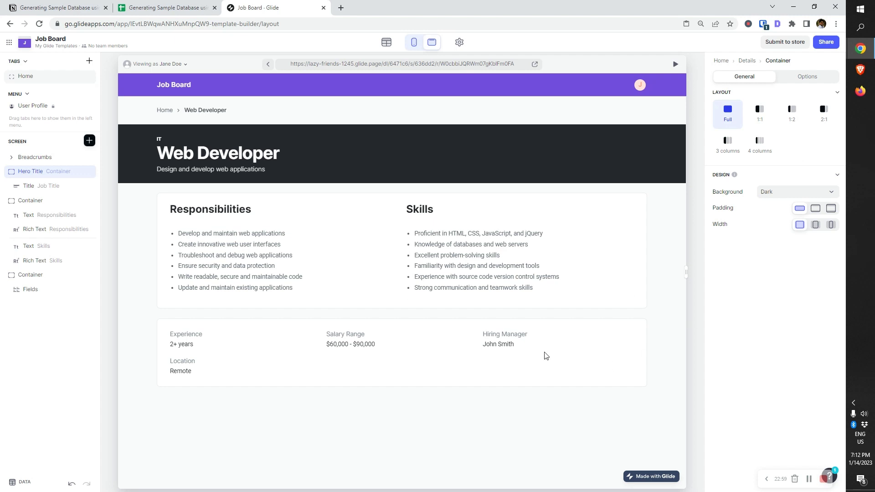
Open the User Profile screen and set both the subtitle and the emphasis of its Title component to User Type
left_click(165, 110)
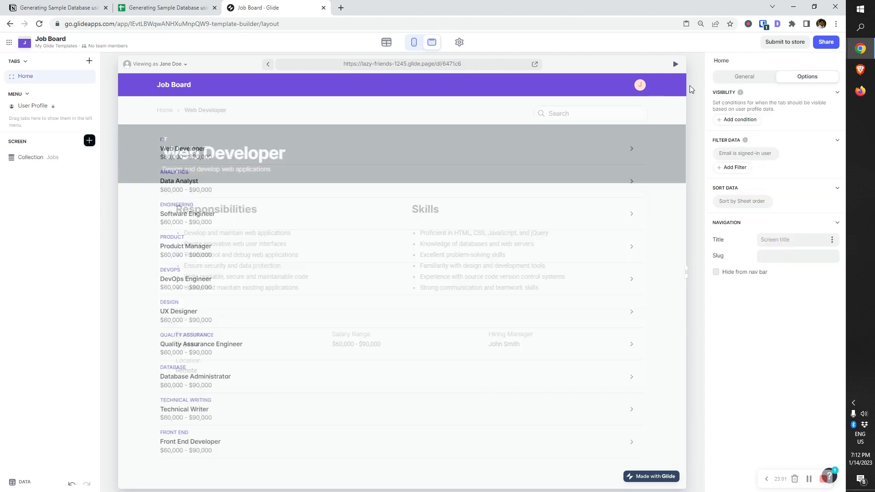
left_click(639, 85)
left_click(621, 112)
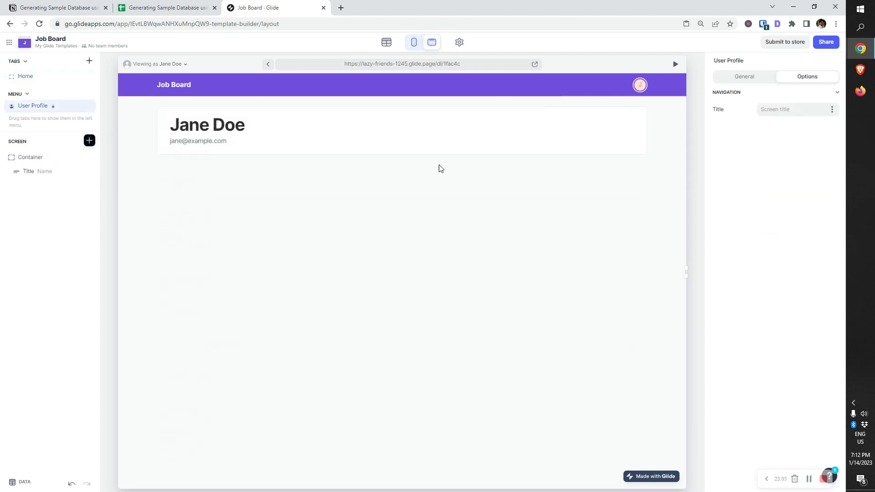
left_click(28, 172)
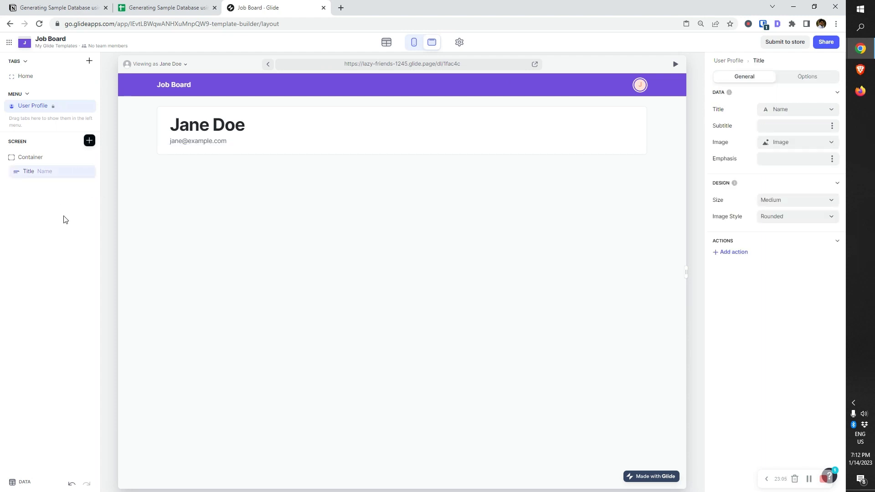
left_click(826, 124)
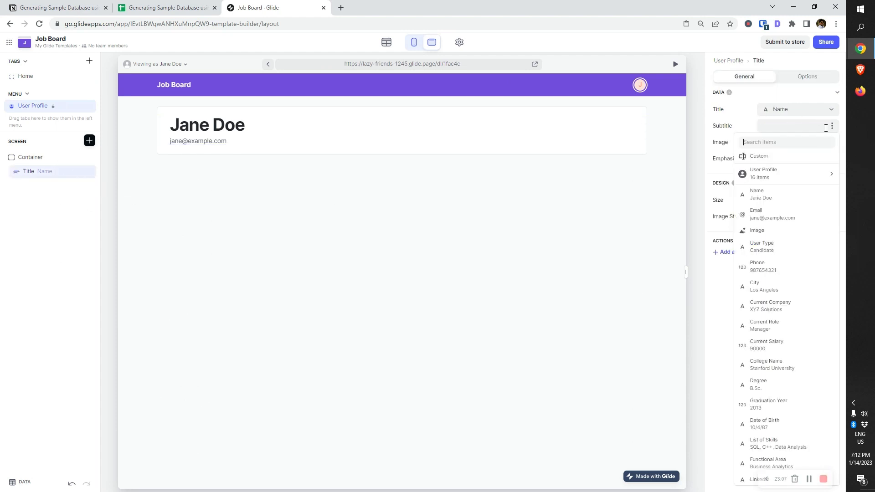
left_click(782, 252)
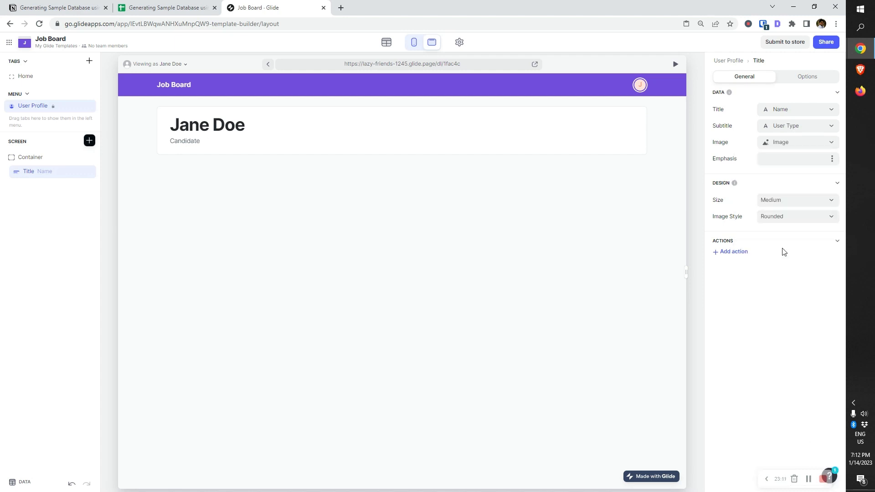
left_click(832, 161)
left_click(782, 282)
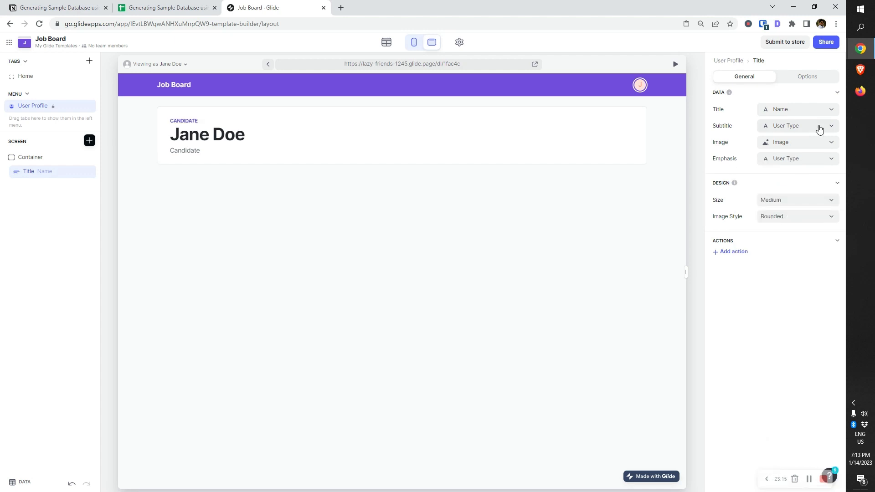
Set the profile Title component's subtitle to City and choose an image style for it
left_click(818, 129)
left_click(794, 280)
left_click(779, 217)
left_click(773, 243)
Insert a new Container below the profile's title container and add a Fields component inside it
left_click(89, 141)
type("contain")
left_click_drag(118, 112, 87, 188)
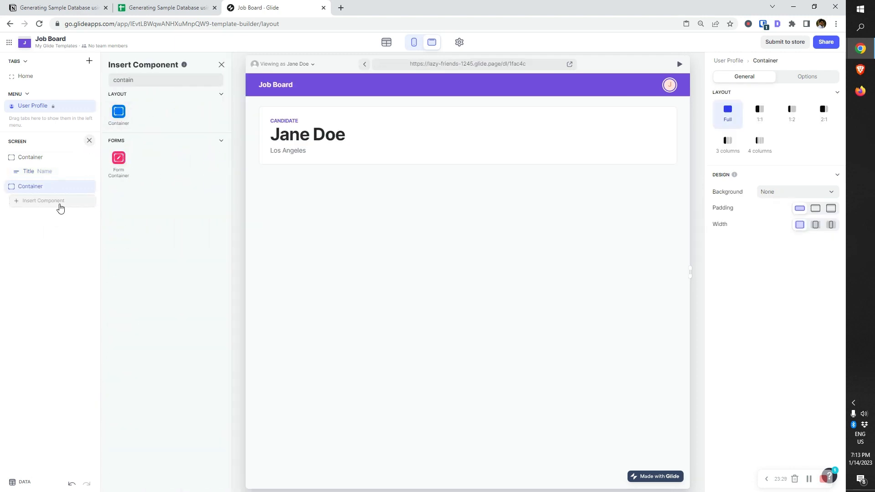
left_click(60, 204)
double_click(163, 77)
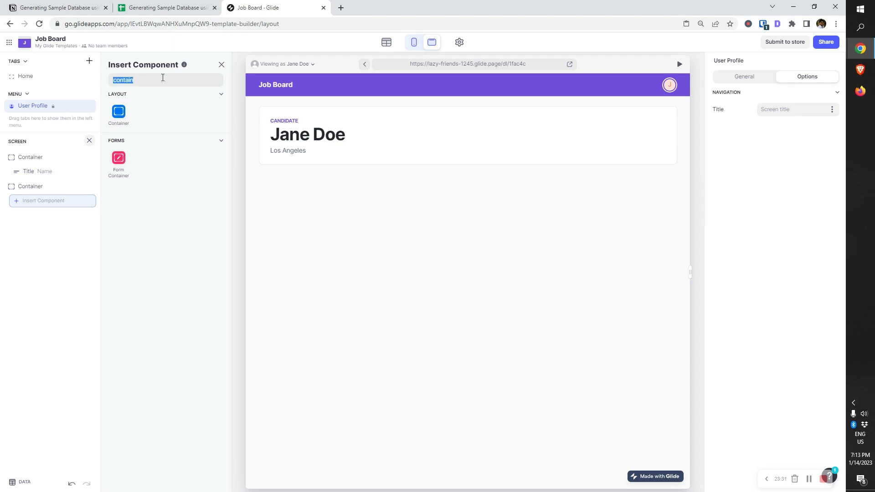
type("fields")
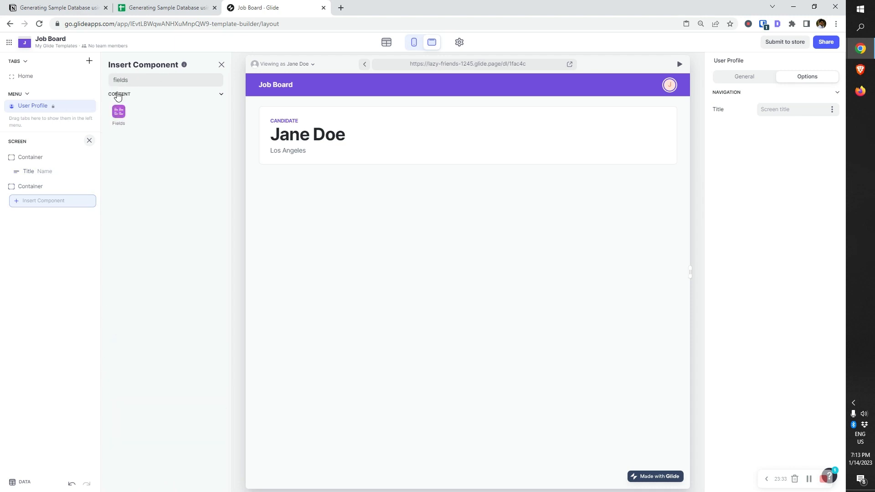
left_click_drag(118, 110, 64, 200)
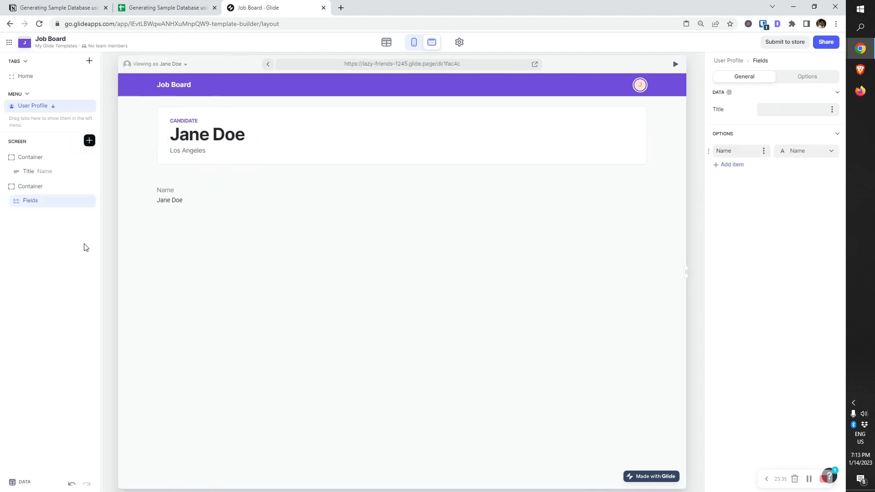
Show the user profile data preview and set the background of the container around the Fields component to Card
left_click(22, 482)
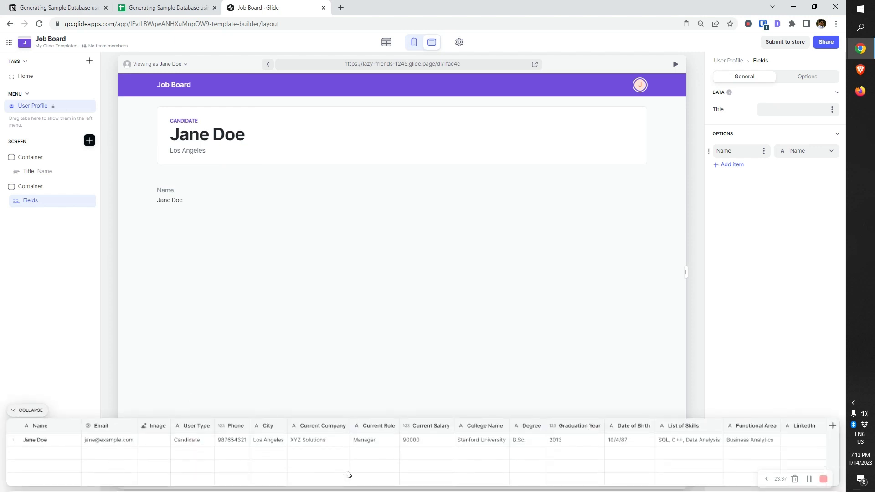
left_click(807, 151)
left_click(195, 484)
left_click(802, 152)
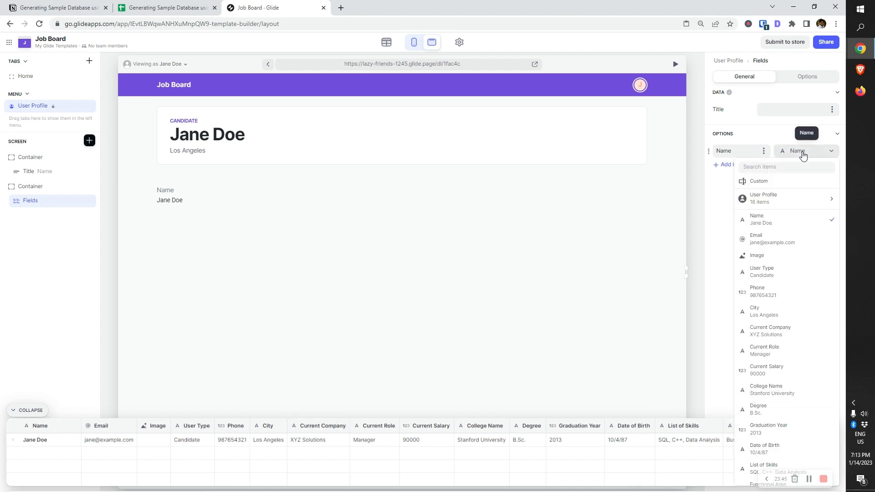
left_click(31, 187)
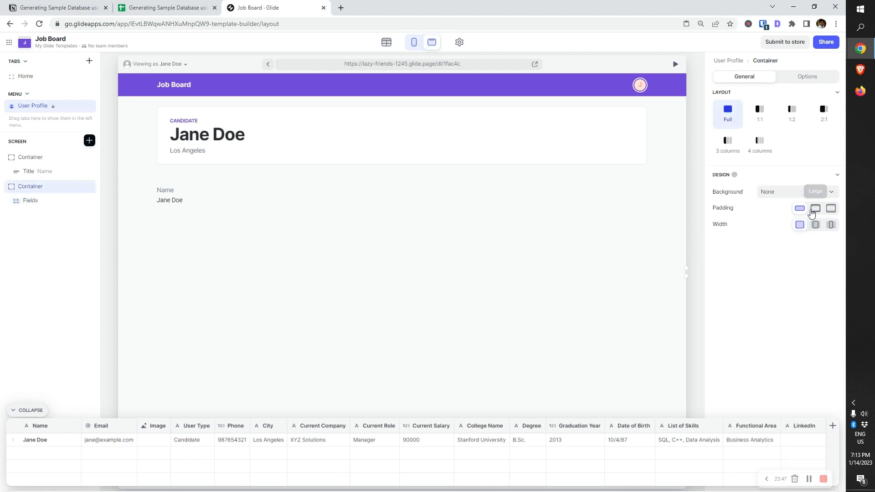
left_click(790, 191)
left_click(764, 234)
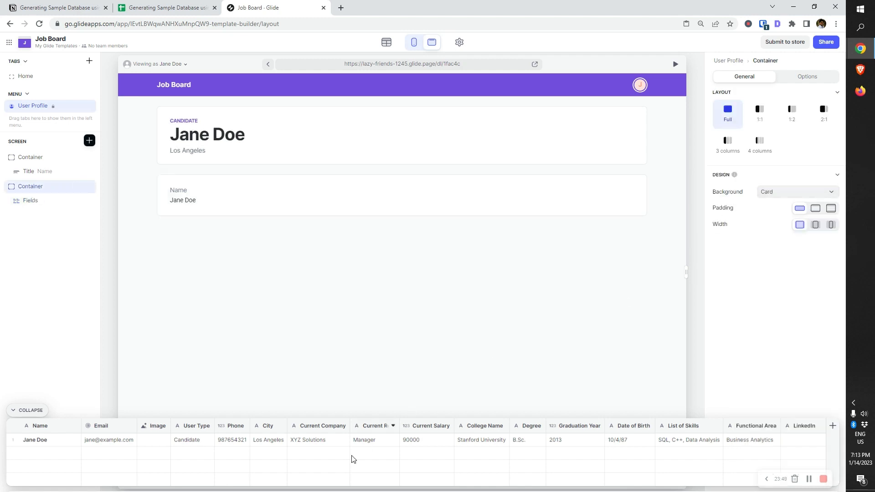
Configure the Fields component below the profile title to show Current Company, Current Role and Current Salary, and title it Work
left_click(40, 200)
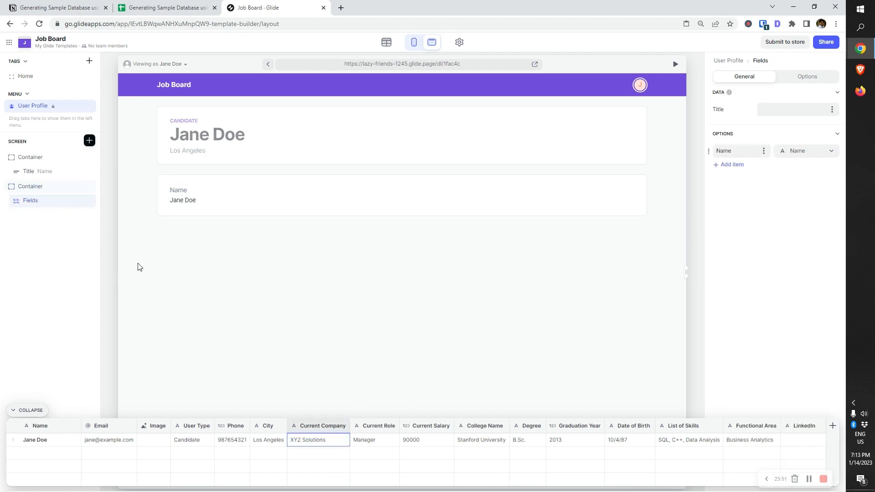
left_click(795, 151)
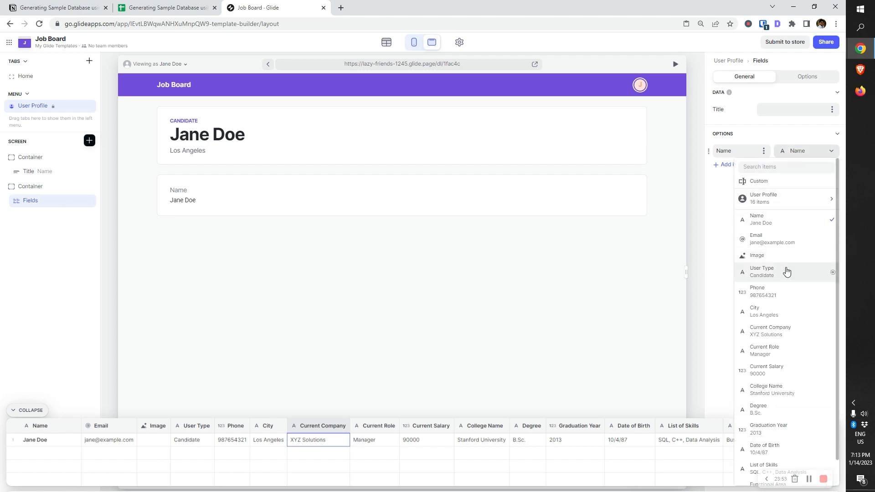
left_click(789, 332)
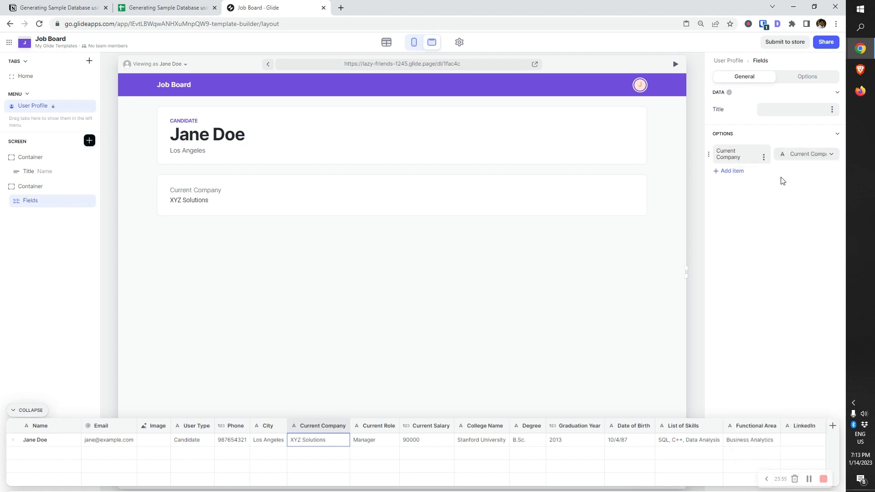
left_click(742, 172)
left_click(813, 173)
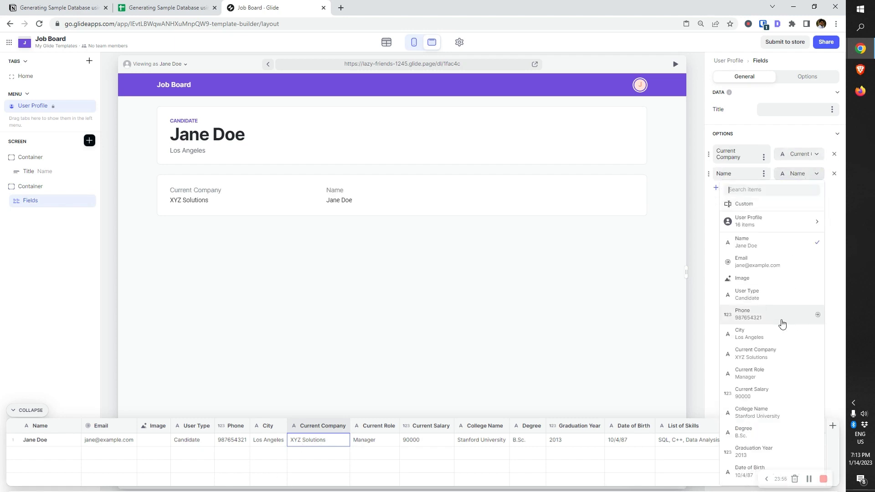
left_click(773, 373)
left_click(734, 188)
left_click(801, 190)
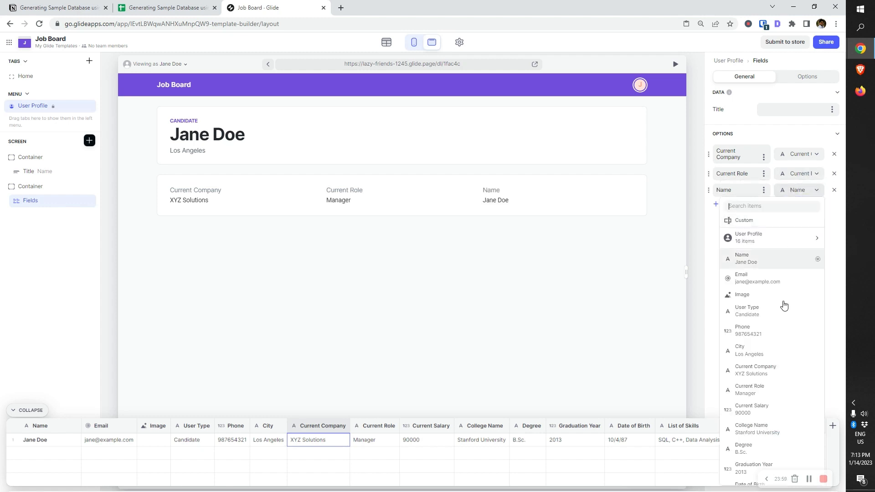
left_click(773, 412)
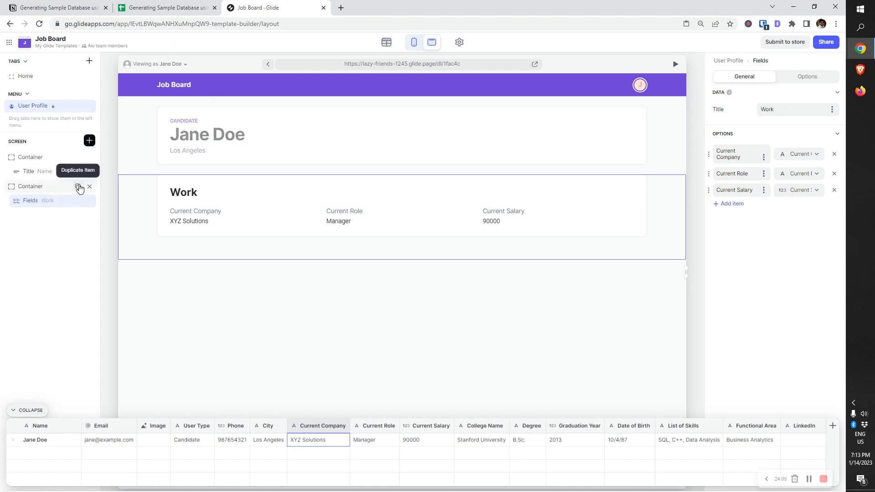
Duplicate the Work container and set the title of the lower copy's Fields component to Education
left_click(78, 186)
left_click(42, 218)
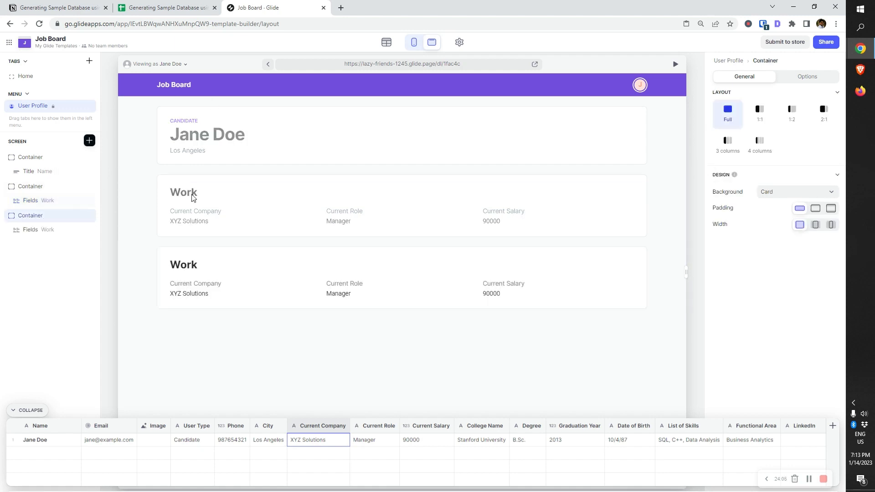
left_click(35, 230)
type("Education")
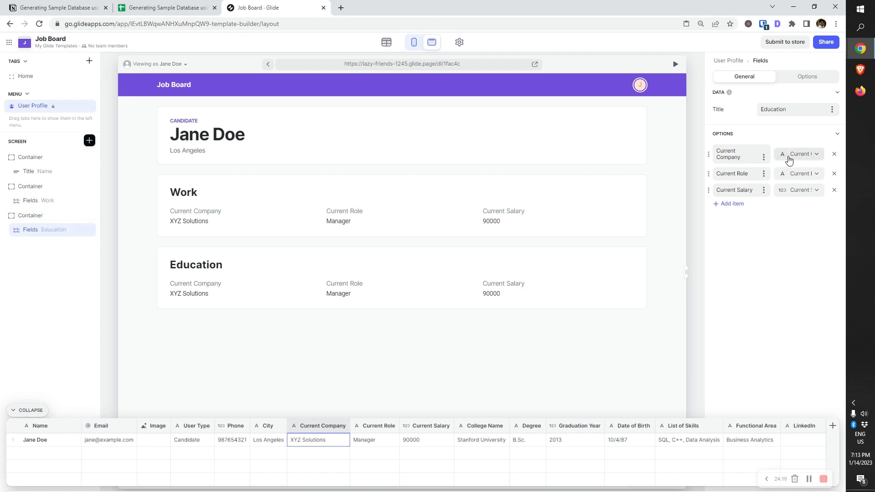
Replace the three items of the Education Fields component with College Name, Degree and Graduation Year
left_click(789, 160)
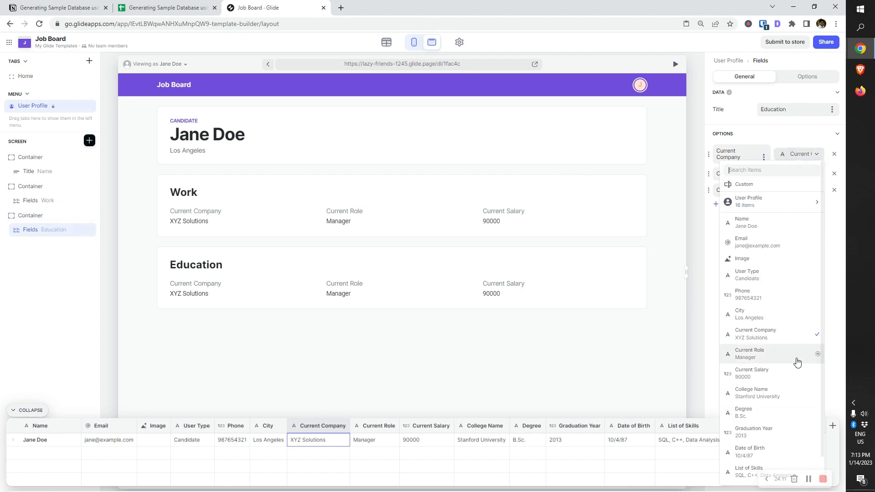
left_click(774, 400)
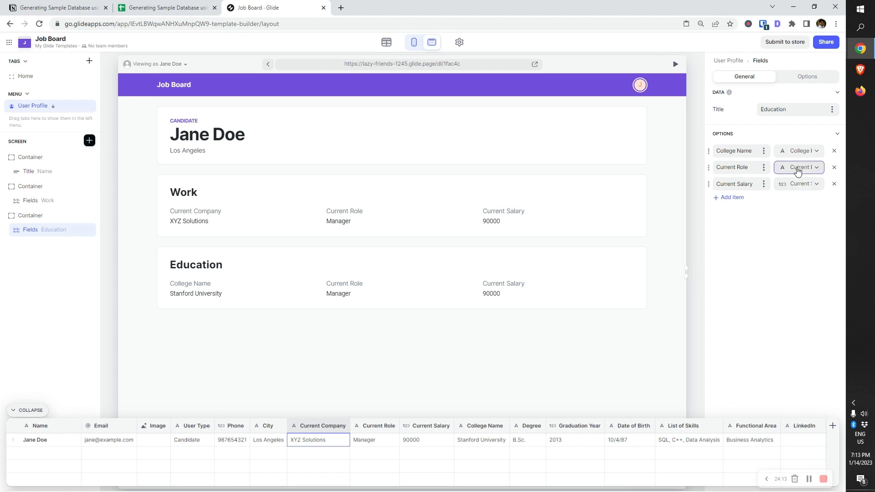
left_click(798, 167)
left_click(770, 402)
left_click(809, 184)
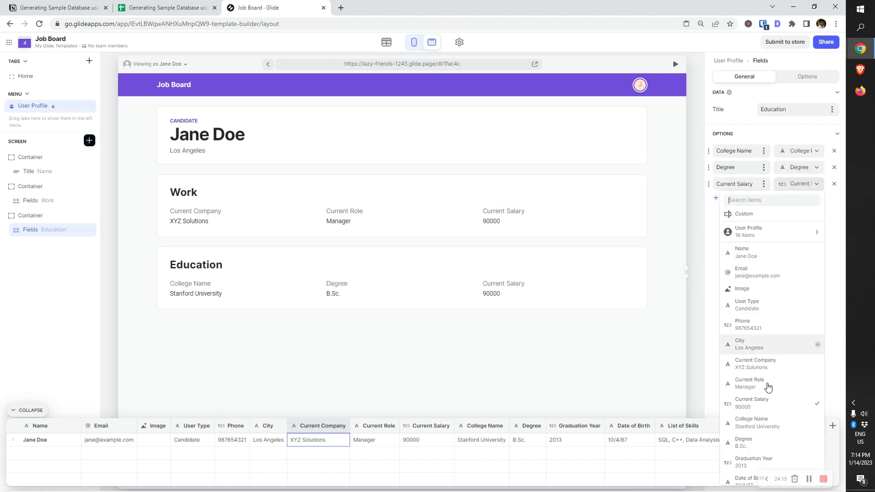
left_click(772, 460)
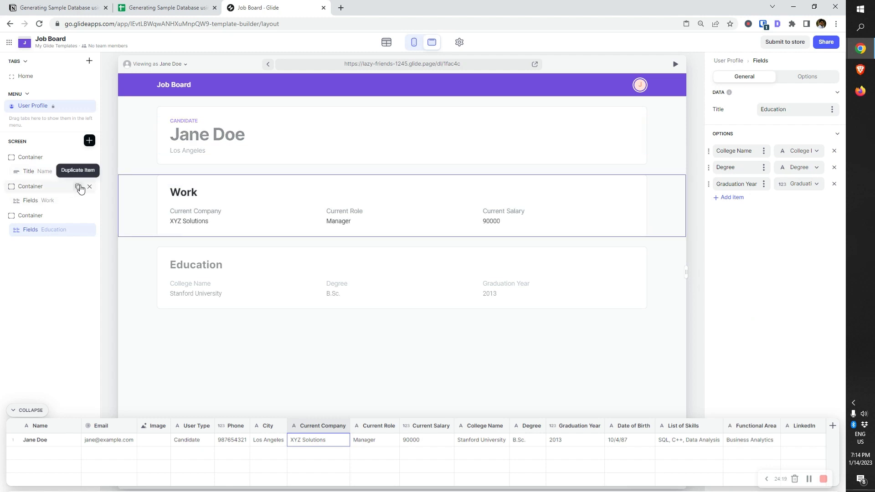
Duplicate the Work container again and set the upper copy's Fields title to Personal Information
left_click(79, 187)
left_click(41, 187)
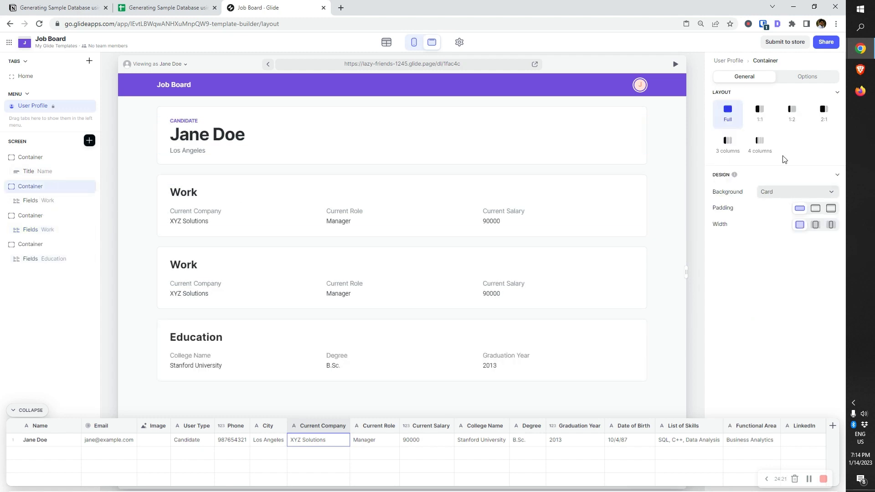
left_click(31, 201)
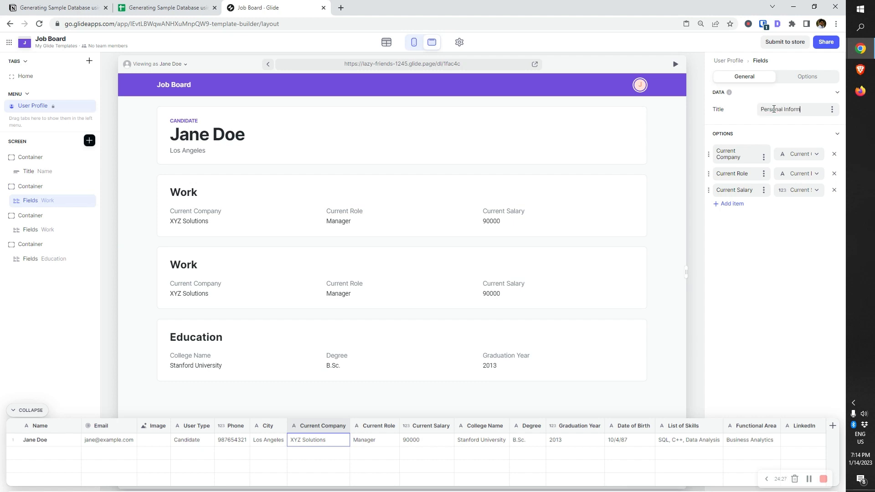
Change the first item of the Personal Information Fields component from Current Company to Date of Birth
left_click(798, 154)
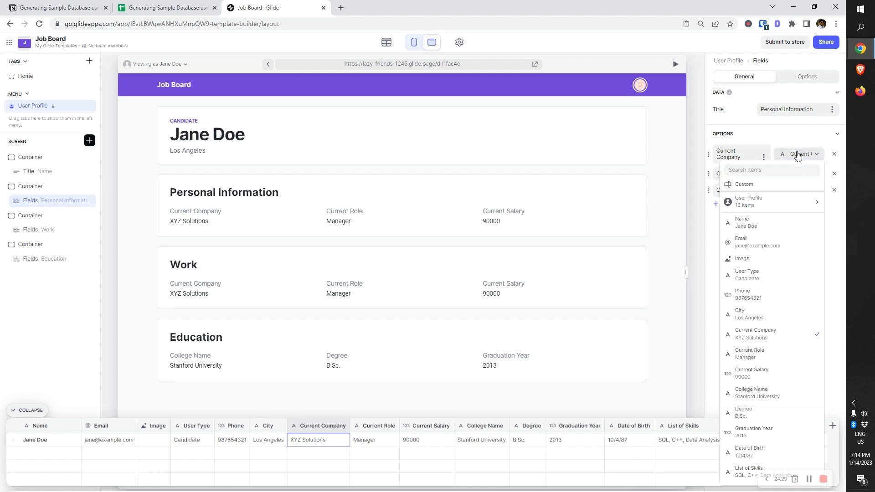
scroll(797, 342, "down", 1)
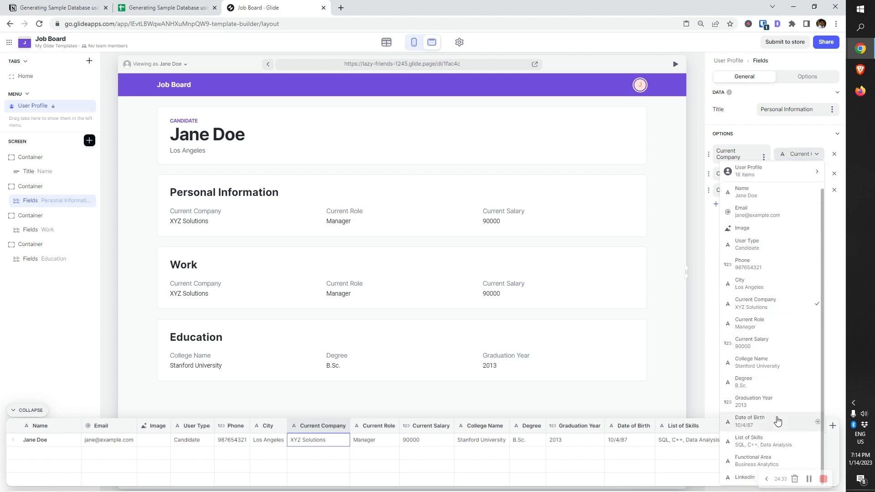
left_click(777, 422)
left_click(804, 155)
left_click(806, 156)
Set the second and third items of the Personal Information Fields component to Functional Area and List of Skills
left_click(804, 169)
scroll(775, 412, "down", 1)
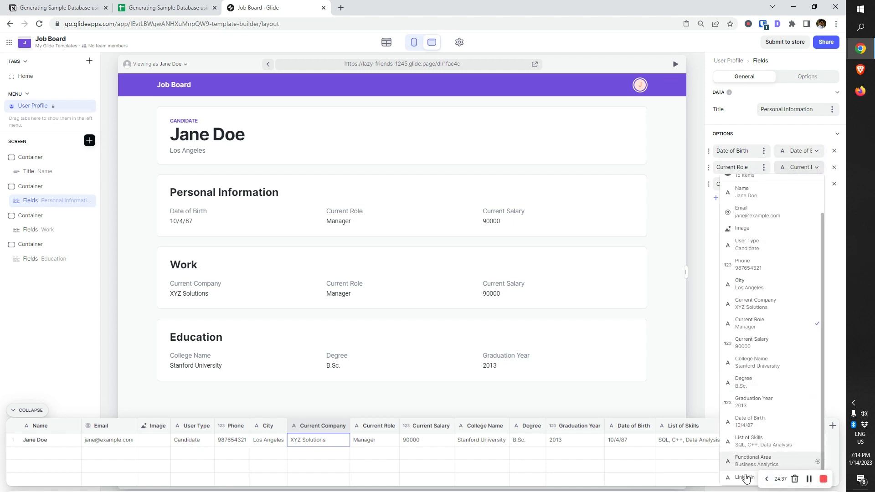
left_click(751, 461)
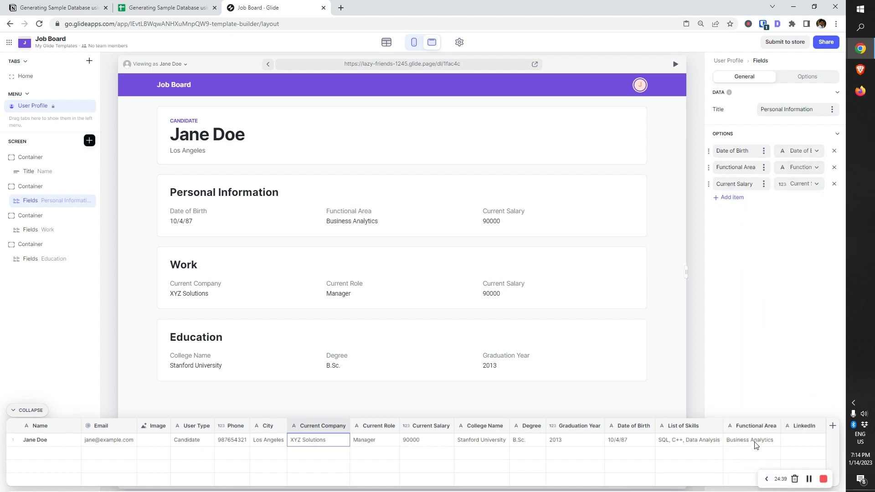
left_click(800, 187)
scroll(770, 410, "down", 1)
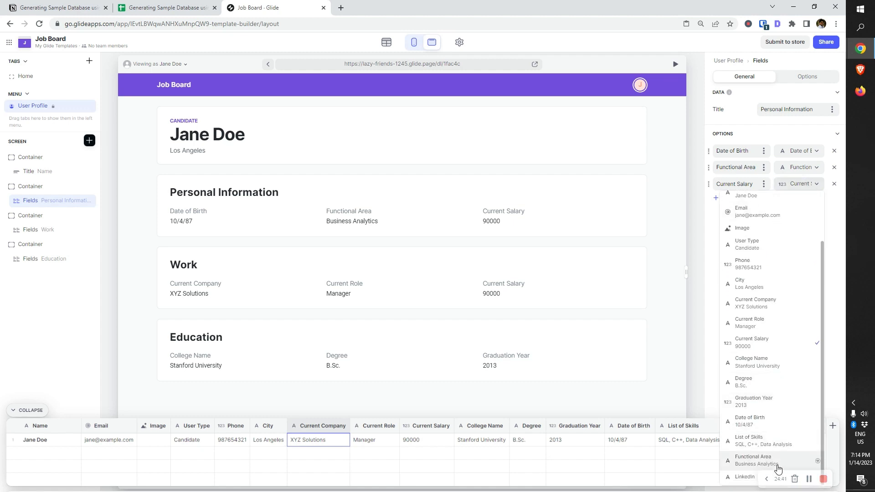
left_click(773, 448)
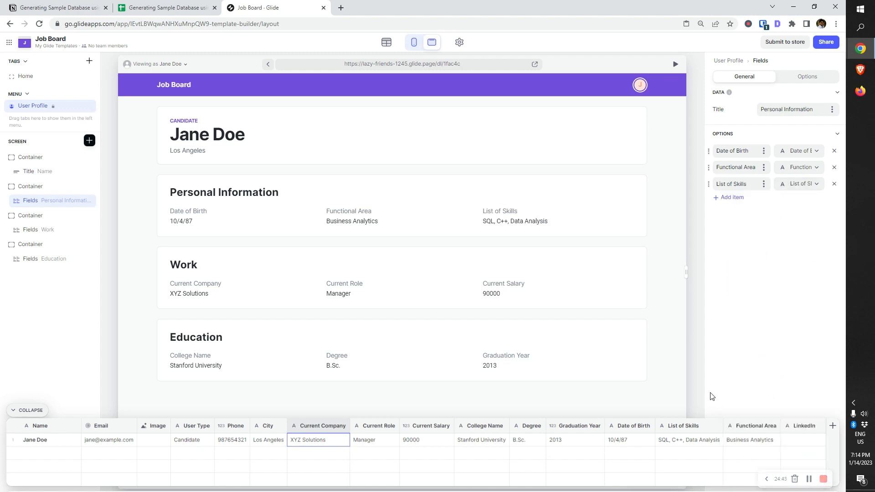
Set the second item of the Personal Information Fields component to Email and the third item to Phone
left_click(783, 167)
left_click(769, 253)
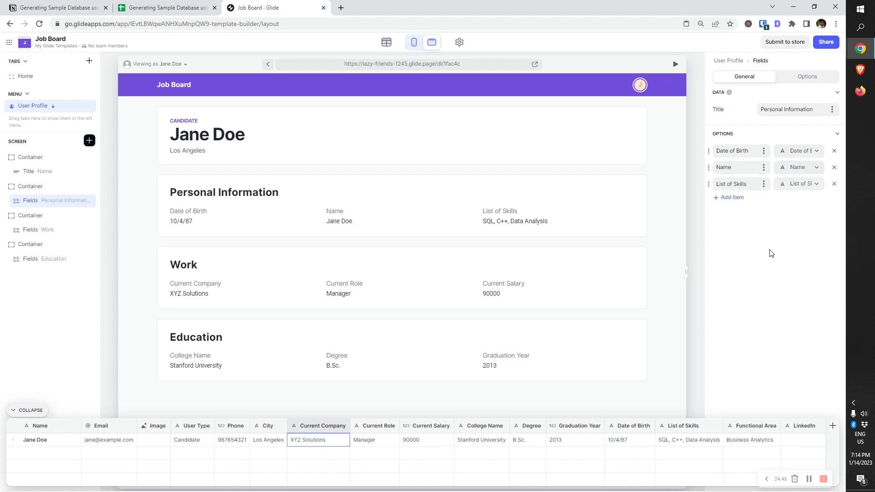
left_click(793, 175)
left_click(754, 271)
left_click(789, 177)
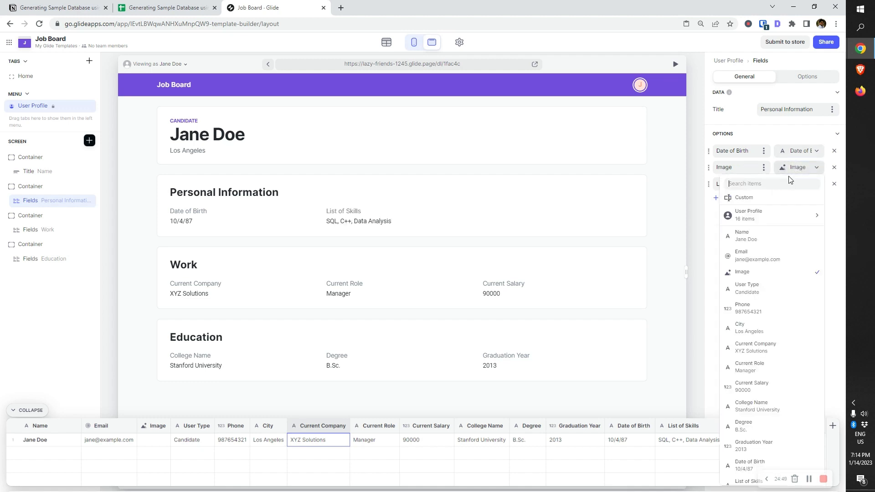
left_click(757, 255)
left_click(797, 184)
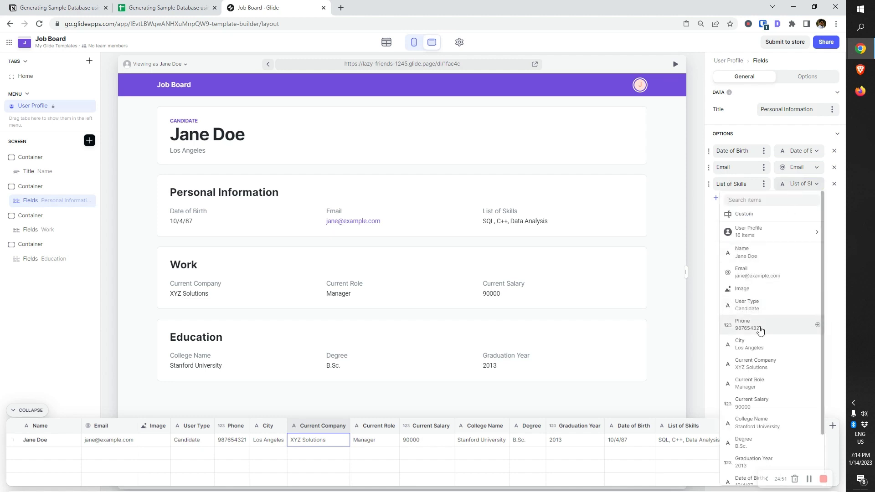
left_click(760, 331)
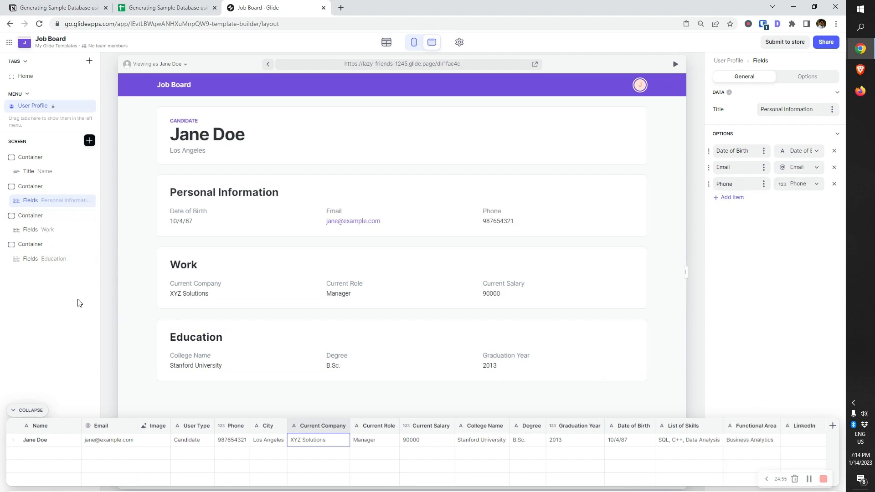
Go through the columns of the user profile data row to check which candidate details are missing from the profile screen
left_click(67, 309)
left_click(757, 443)
left_click(706, 440)
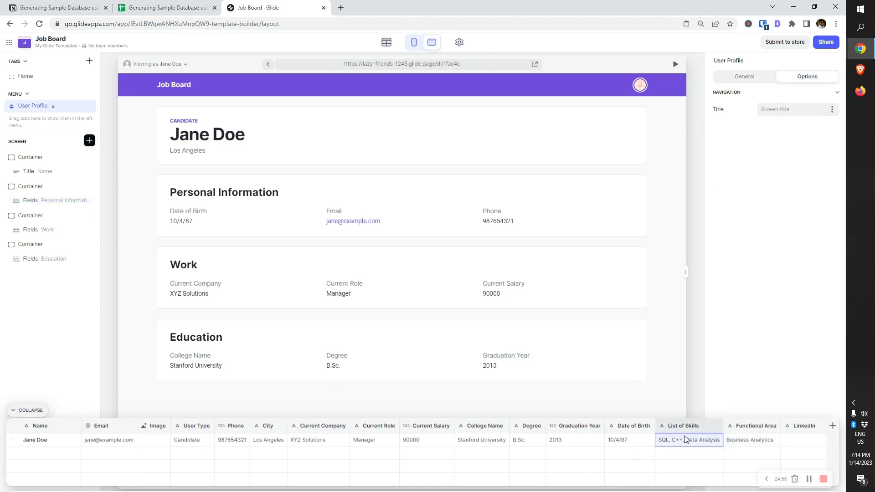
left_click(571, 442)
key("Right")
key("Right")
key("Left")
key("Left")
key("Left")
key("Left")
key("Left")
key("Left")
key("Left")
key("Left")
key("Left")
key("Left")
key("Left")
key("Left")
key("Left")
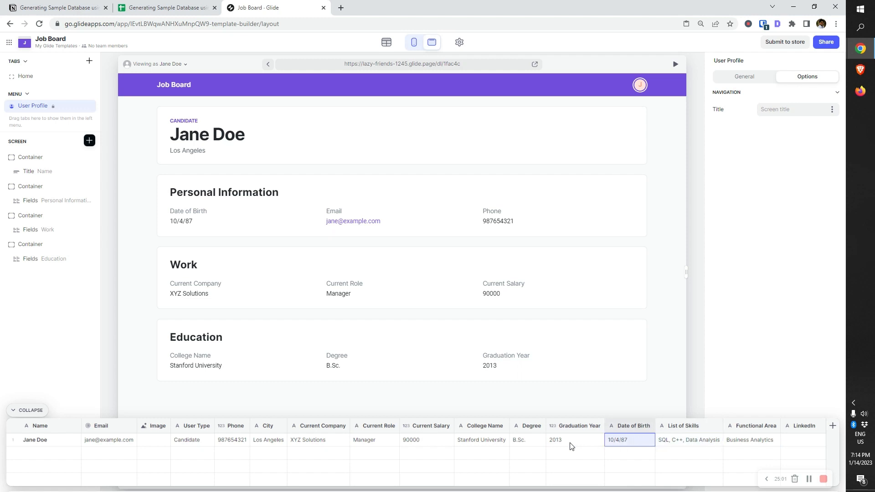
key("Right")
key("Right")
key("Right")
key("Right")
key("Right")
key("Right")
key("Right")
key("Right")
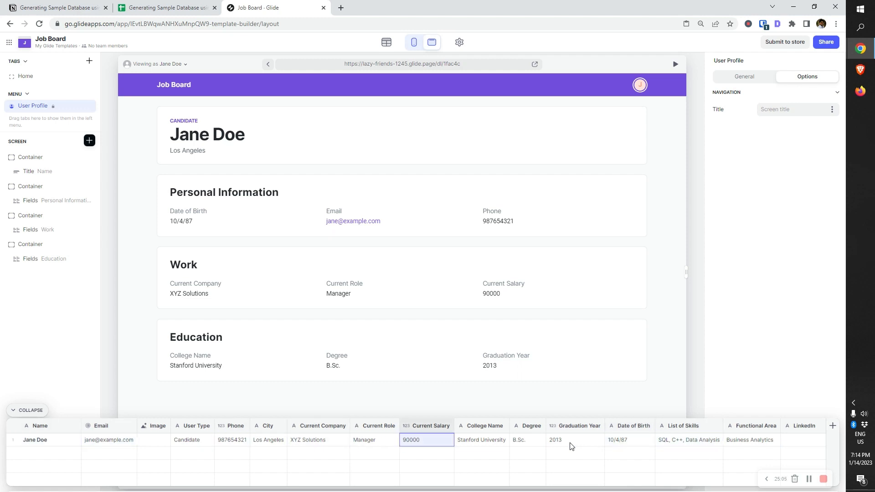
key("Left")
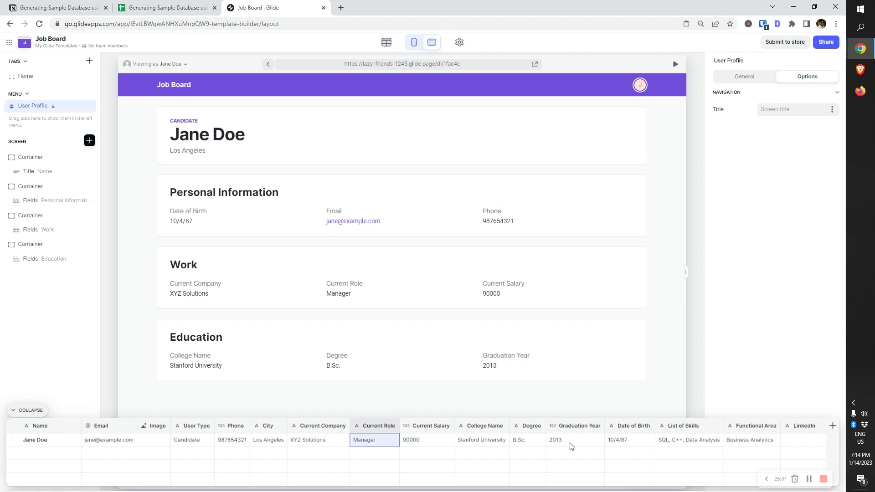
key("Left")
key("Left")
key("Left")
key("Left")
key("Left")
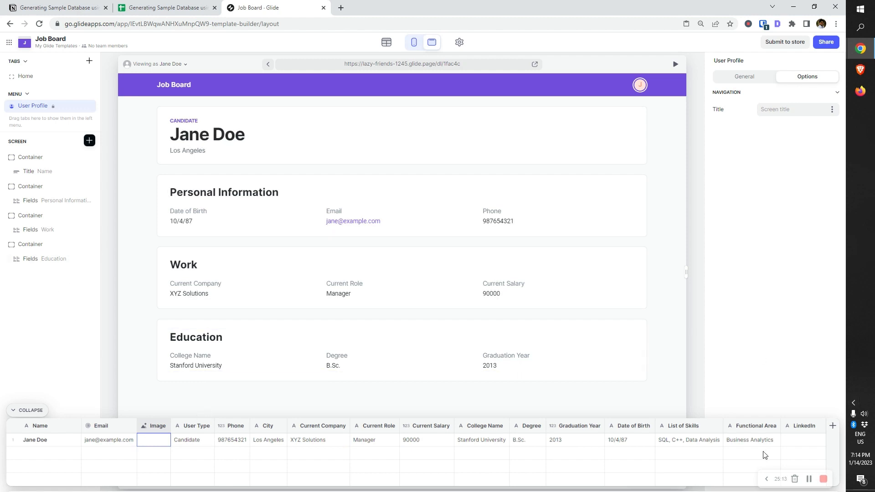
Add a new text column named About me at the end of the user profile table
left_click(805, 439)
left_click(832, 425)
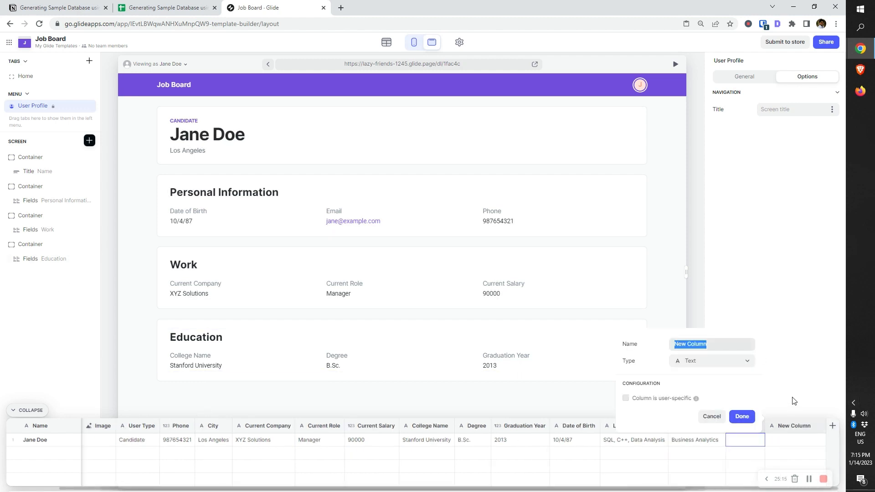
type("About me")
left_click(742, 416)
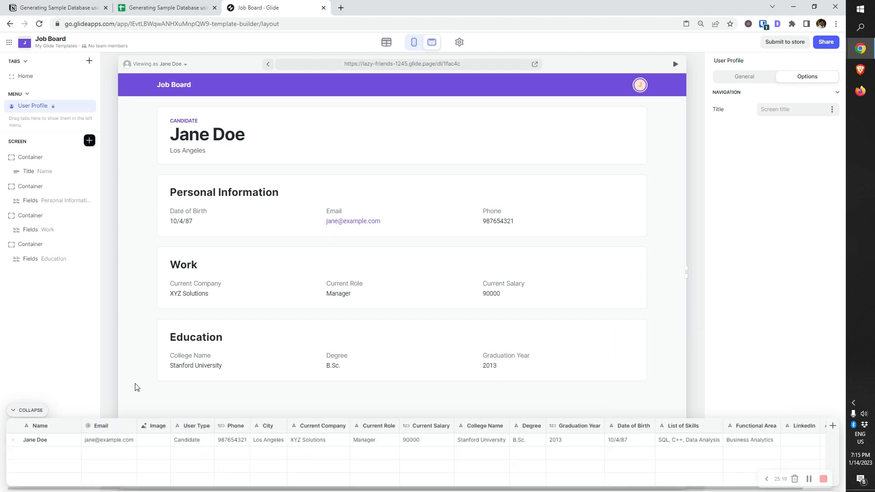
Insert a new Container below the Education container on the User Profile screen
left_click(89, 141)
type("contaqin")
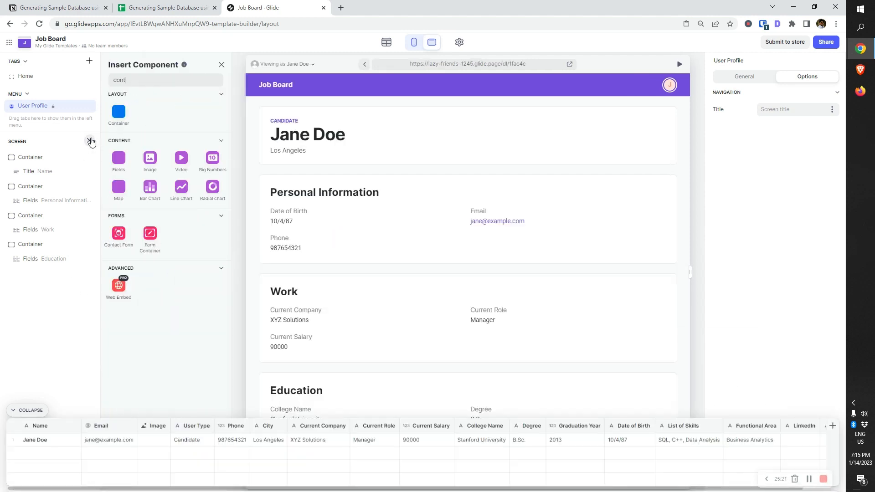
key("BackSpace")
type("iner")
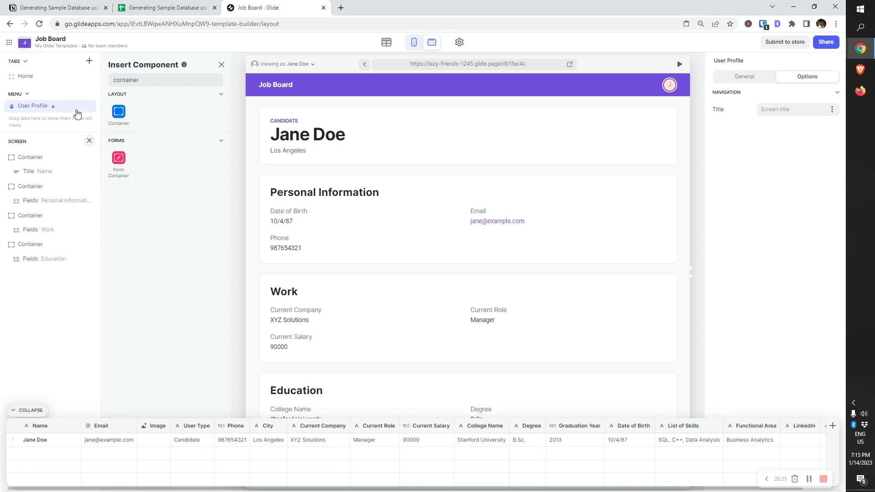
left_click_drag(119, 111, 50, 296)
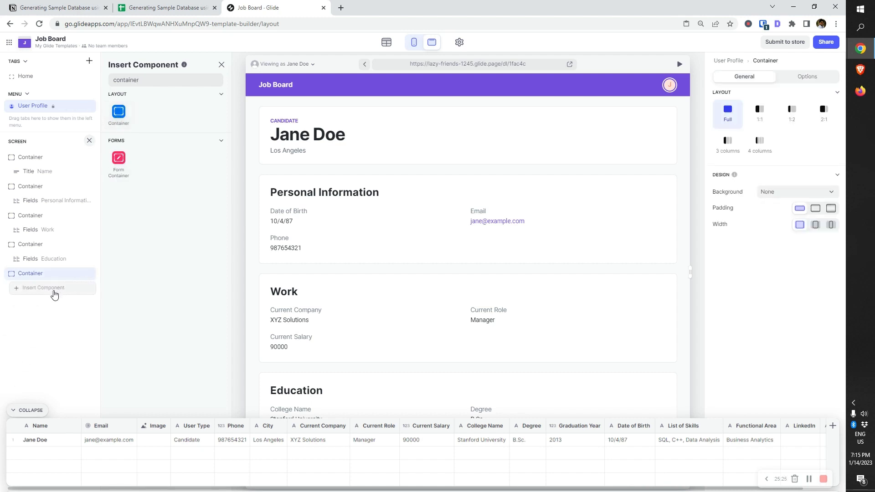
left_click(53, 289)
double_click(184, 79)
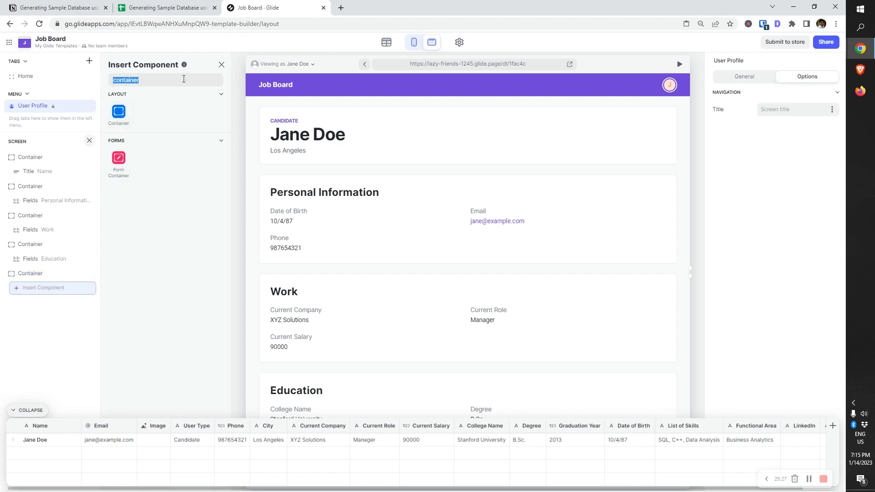
type("text")
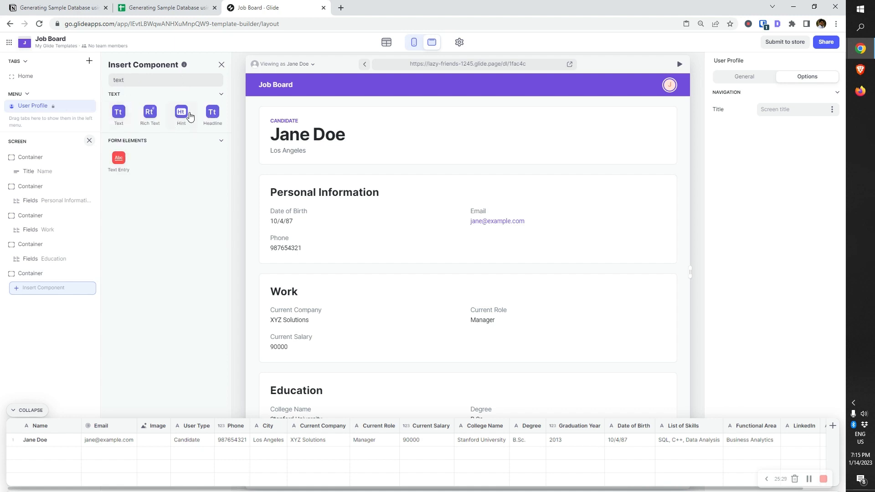
left_click_drag(103, 188, 37, 293)
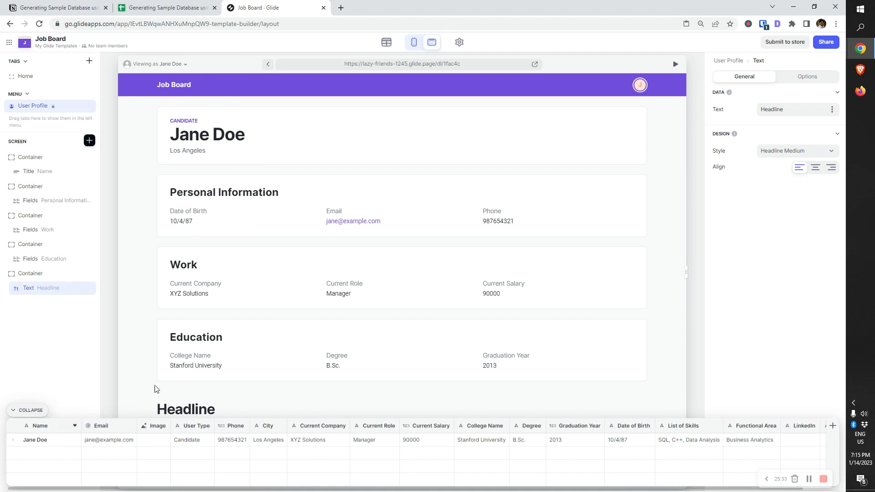
left_click(831, 110)
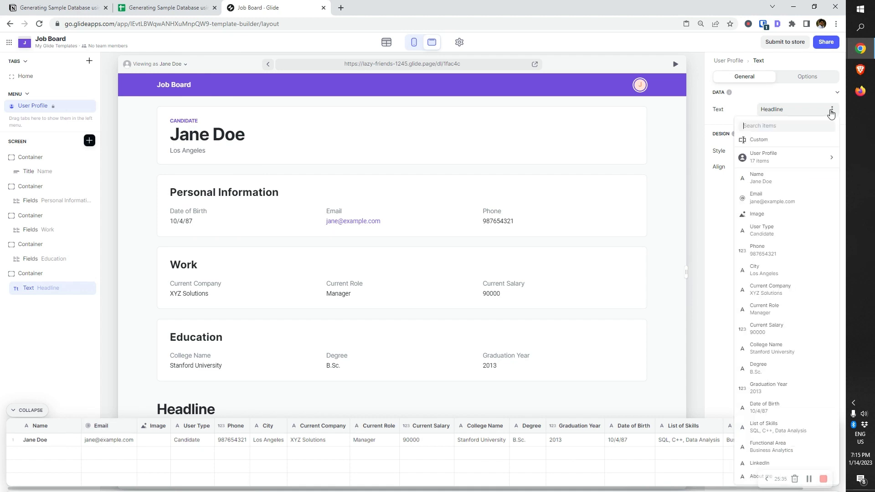
left_click(774, 426)
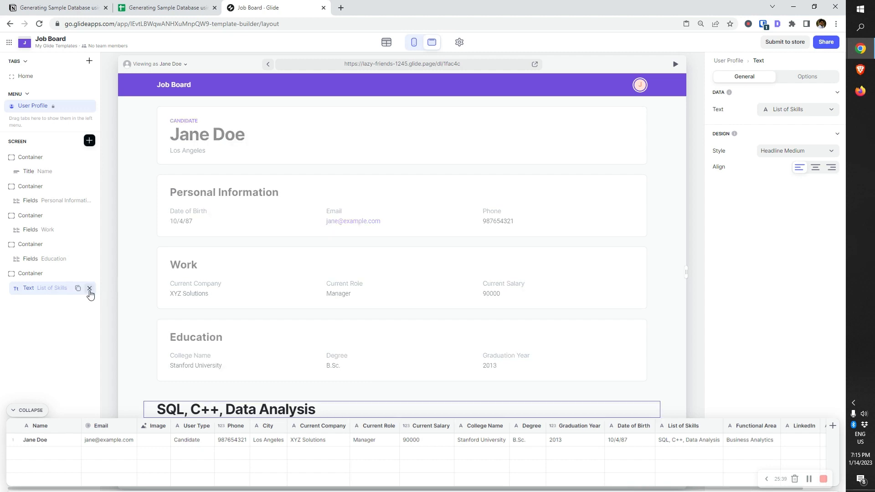
left_click(90, 293)
Insert a Fields component into the empty container below Education and set its first item to List of Skills
left_click(68, 287)
type("field")
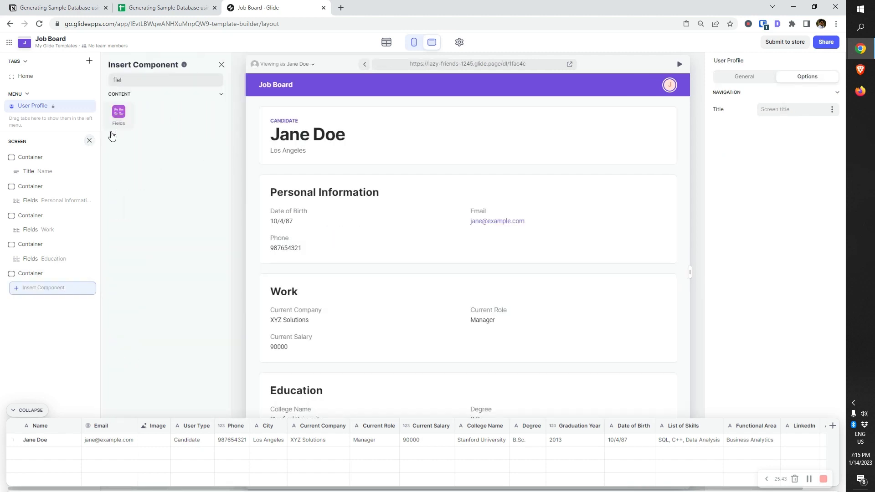
left_click(117, 120)
left_click(788, 150)
scroll(783, 319, "down", 2)
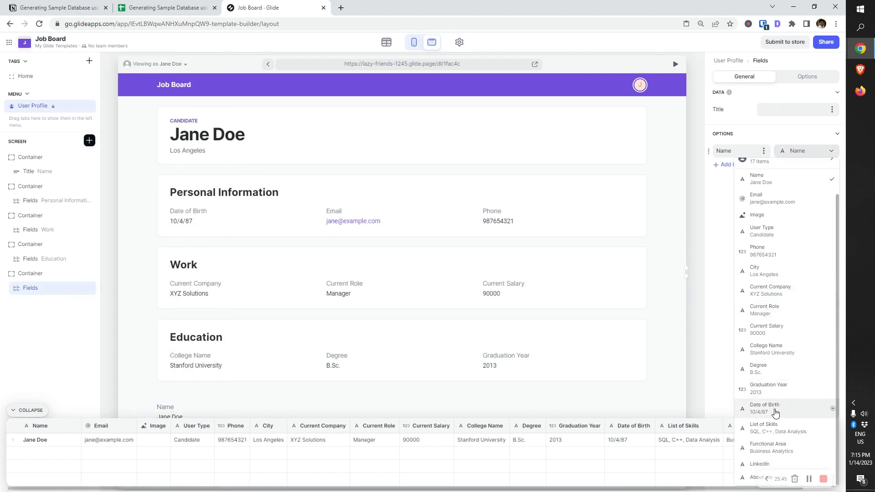
left_click(776, 430)
Add a second item to the new Fields component and set it to Functional Area
left_click(723, 167)
left_click(797, 168)
scroll(774, 364, "down", 2)
left_click(765, 455)
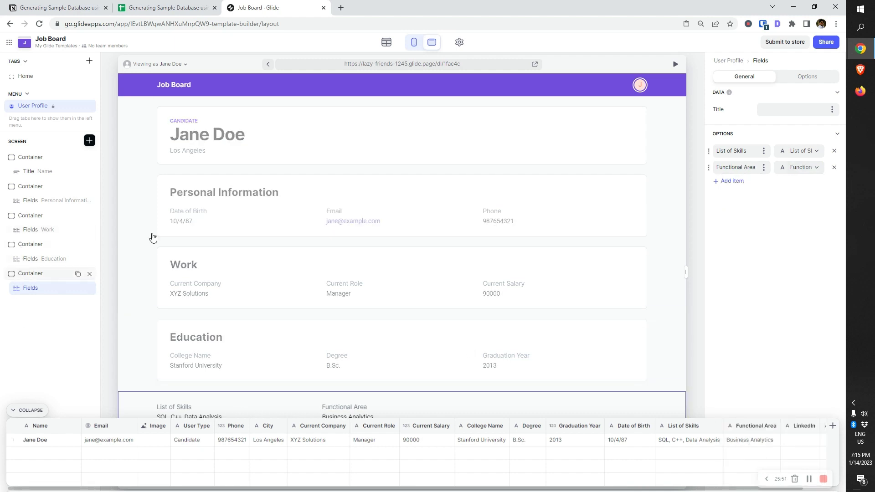
Set the last container's background to Card and title its Fields component About me
left_click(30, 272)
left_click(766, 192)
left_click(778, 238)
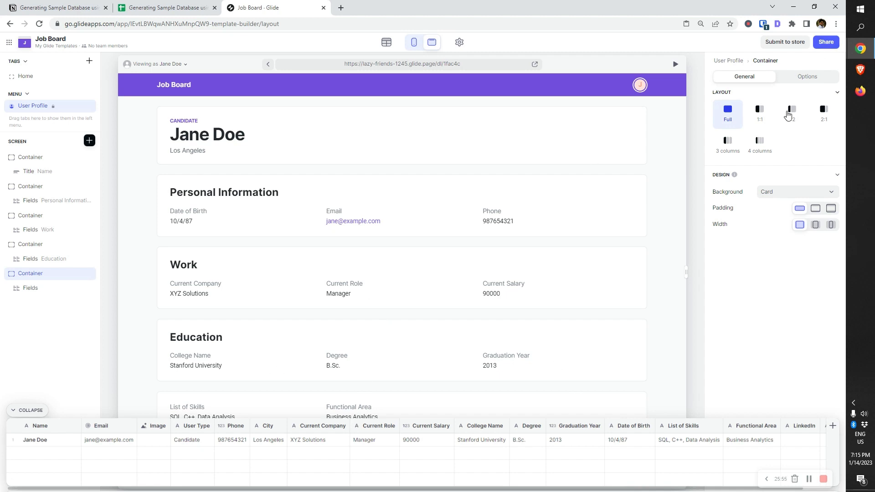
left_click(56, 288)
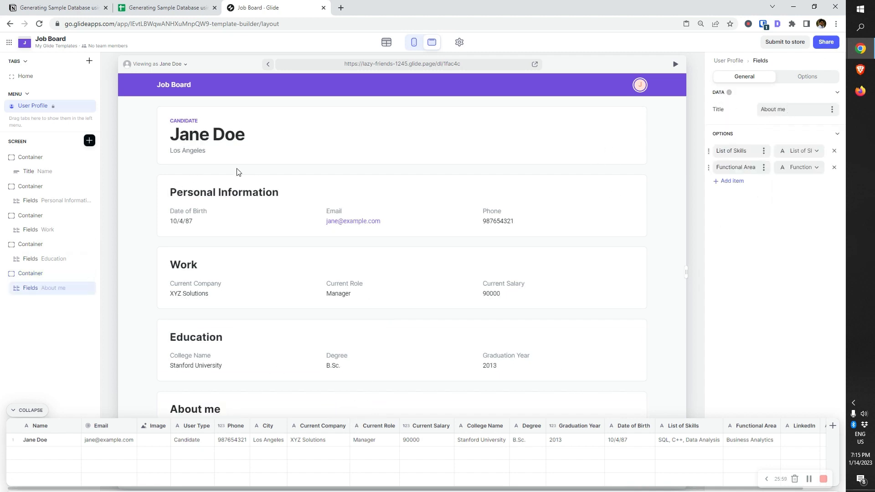
Move the About me container directly above the Personal Information container and collapse the data table
left_click_drag(53, 273, 35, 193)
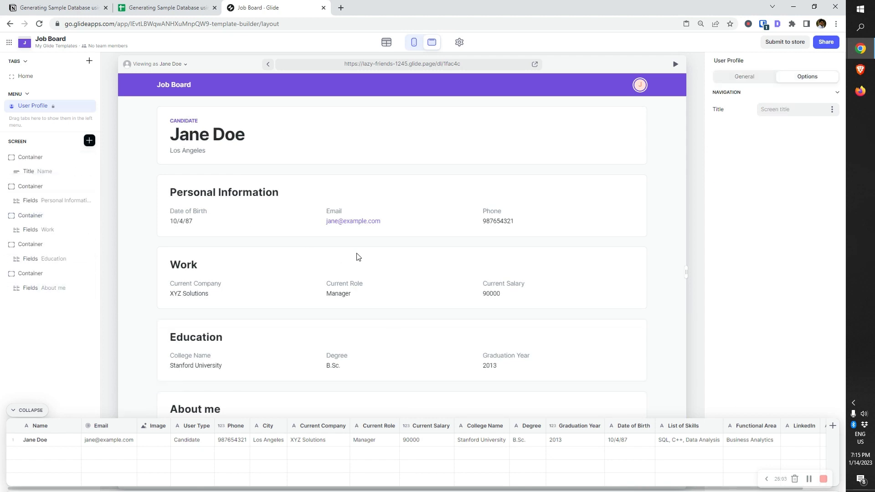
left_click_drag(46, 278, 30, 186)
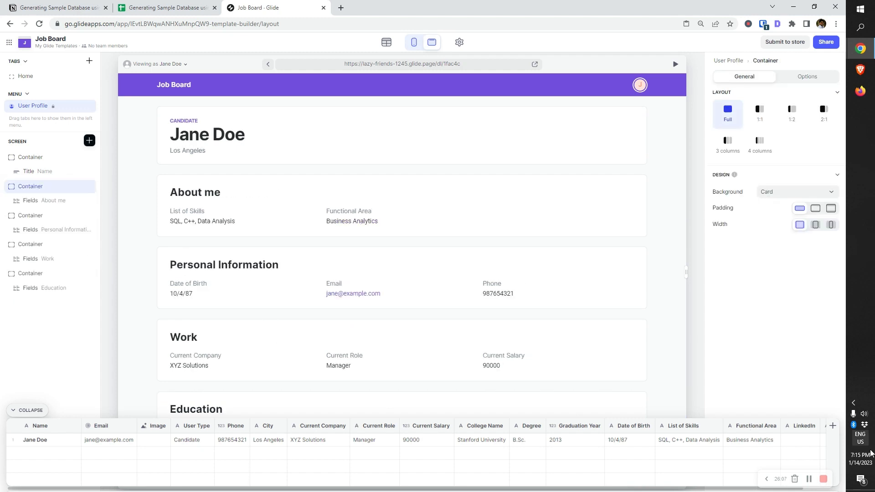
left_click(30, 410)
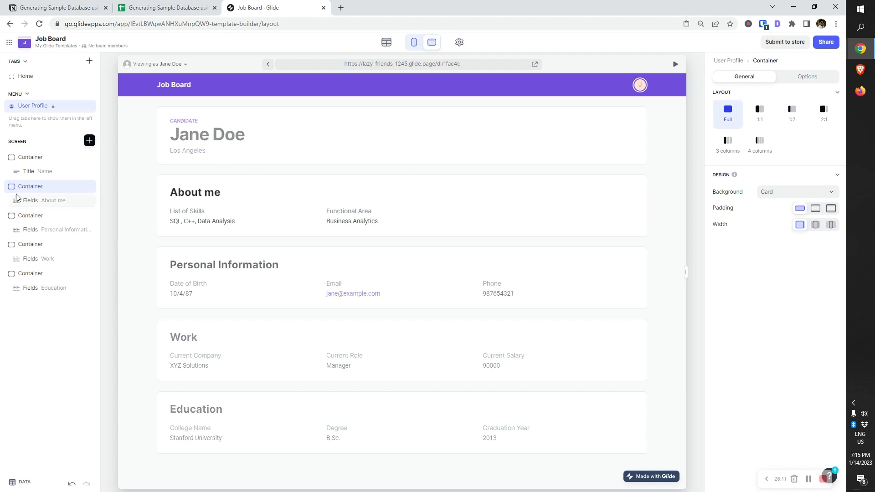
Open the settings of the Title component in the first container
left_click(29, 171)
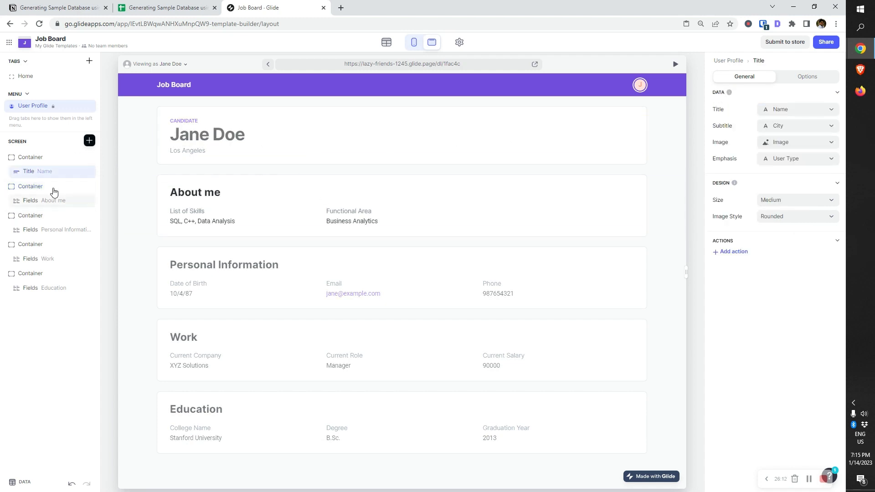
left_click(33, 158)
left_click(29, 171)
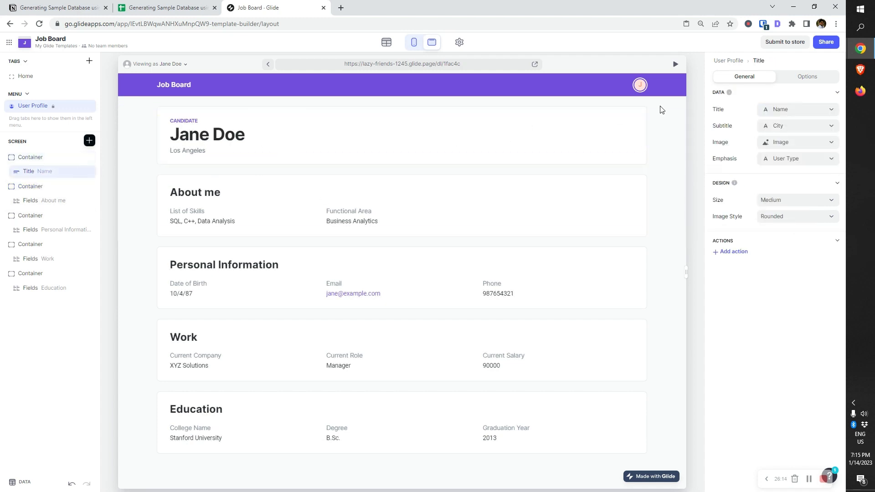
left_click(804, 77)
left_click(819, 106)
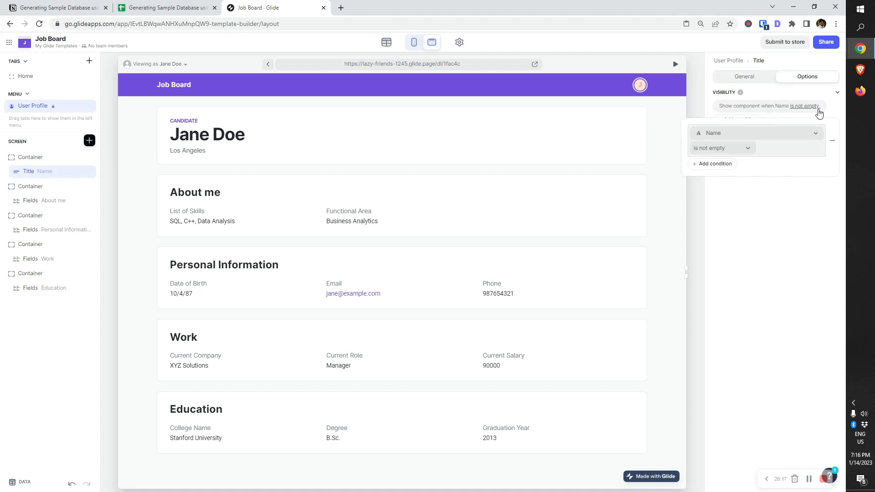
left_click(834, 143)
left_click(752, 84)
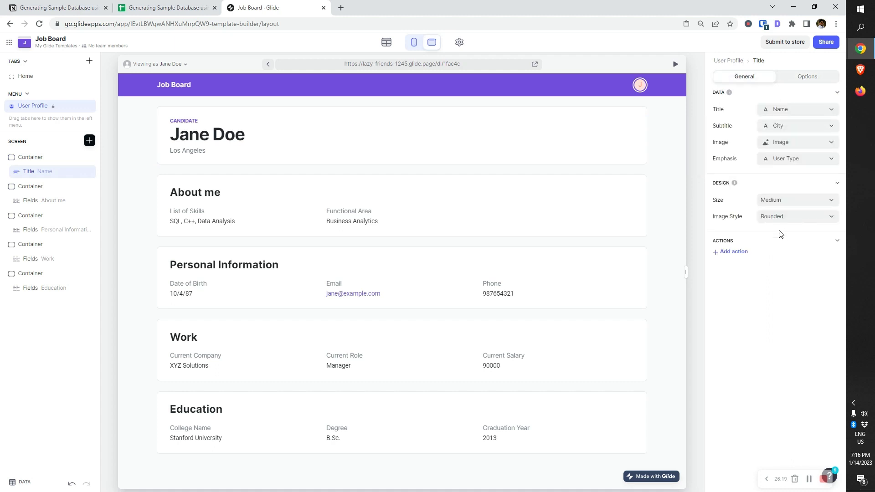
Add a Show Edit Screen action titled Edit Profile to the Title component, with Slide In as its target
left_click(730, 253)
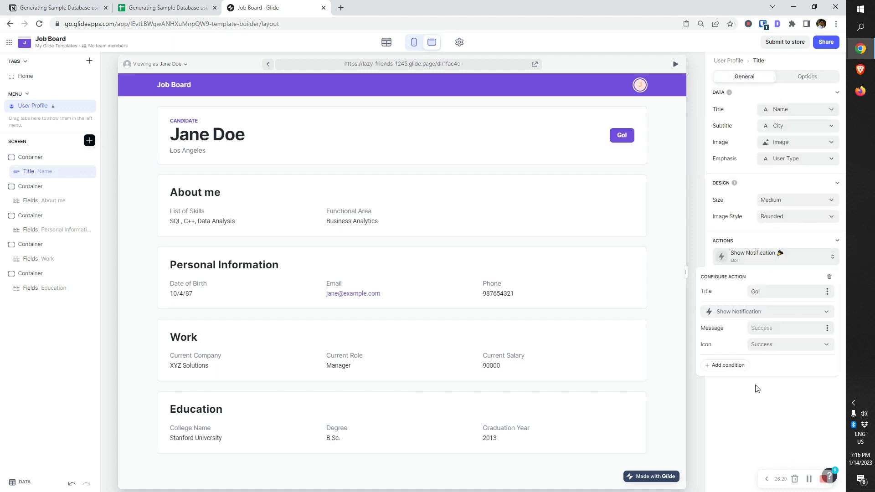
left_click(752, 311)
scroll(750, 255, "down", 3)
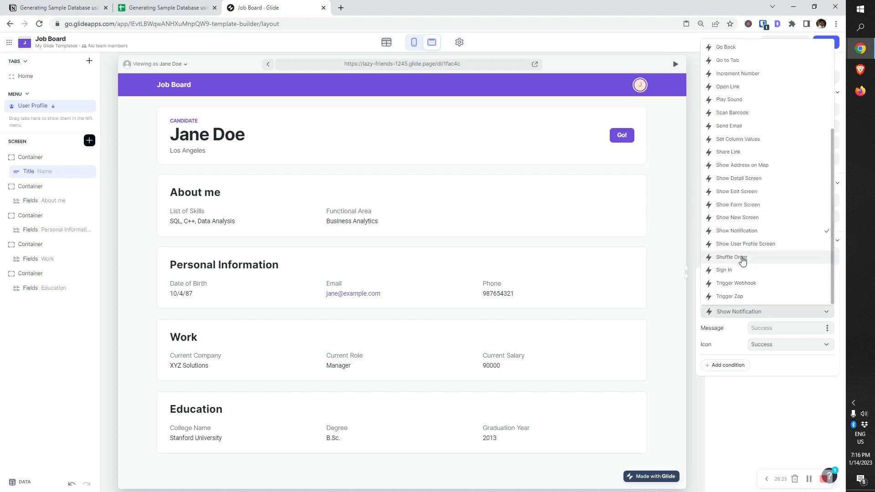
left_click(756, 192)
left_click(783, 344)
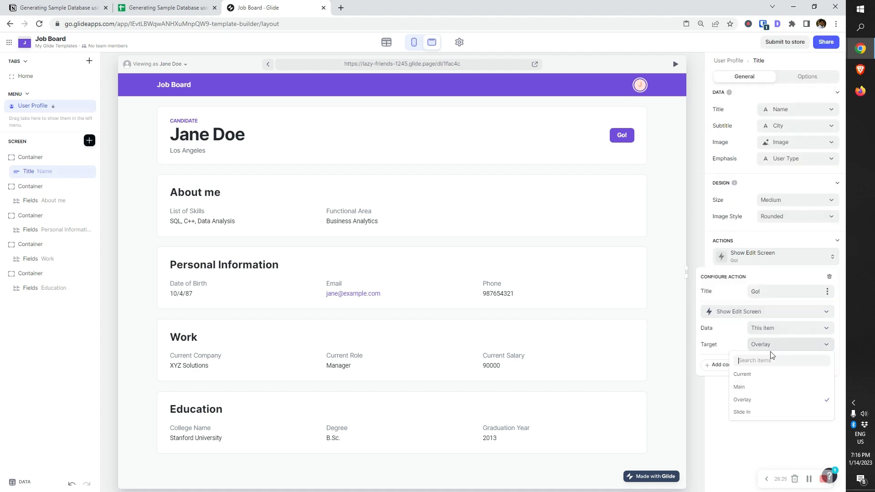
left_click(763, 410)
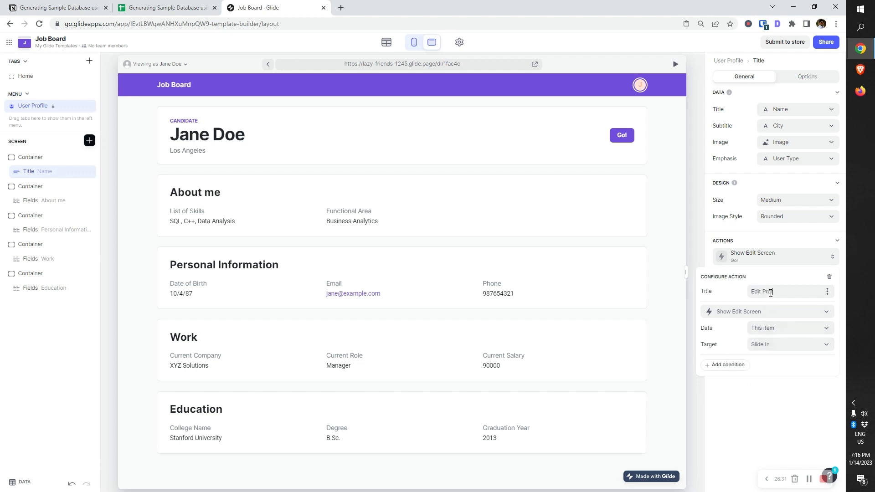
Add a condition allowing the Edit Profile action only when Email is signed-in user
left_click(738, 367)
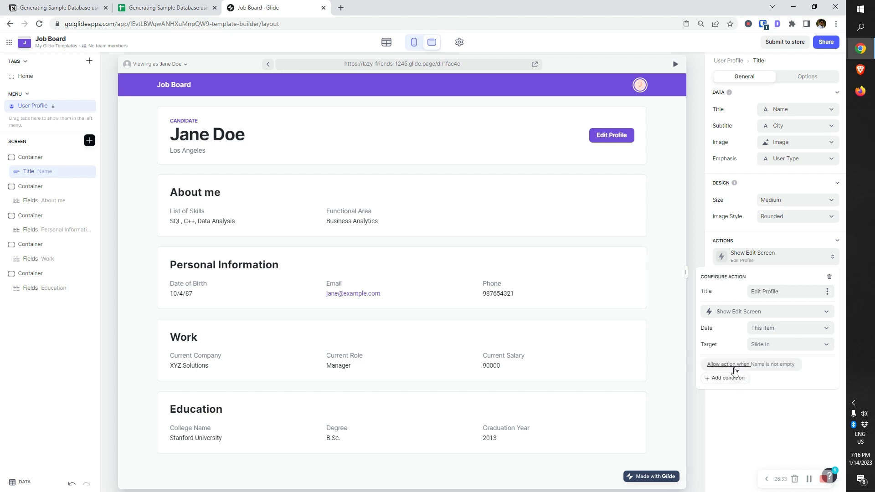
left_click(757, 364)
left_click(729, 391)
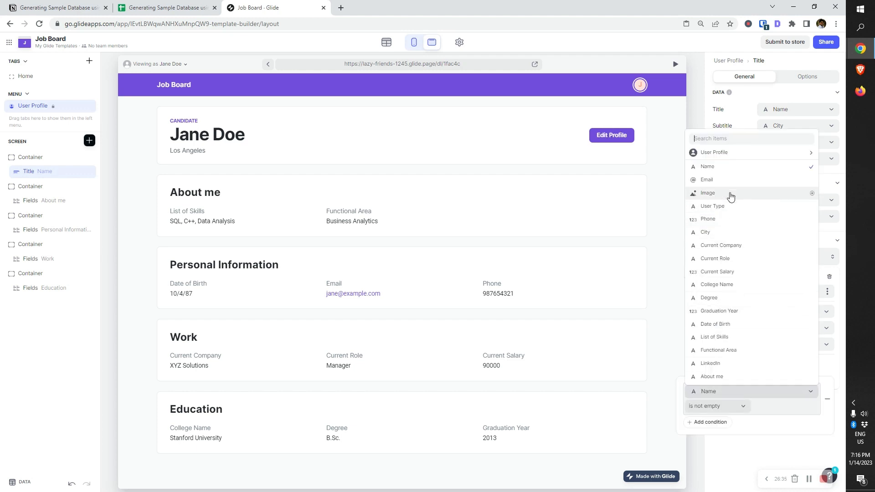
left_click(727, 224)
left_click(717, 408)
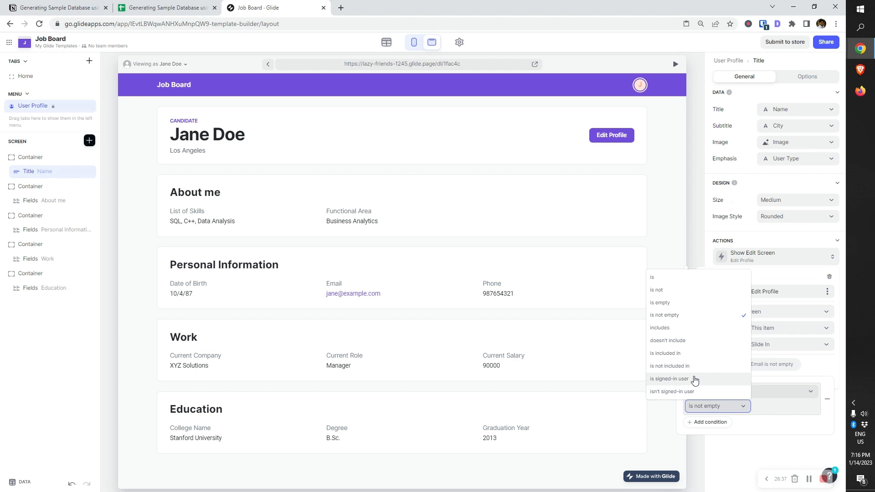
left_click(693, 378)
left_click(751, 460)
Replace the Phone number entry in the Edit Profile form with a Phone Entry component placed after Email
left_click(613, 132)
scroll(574, 205, "down", 2)
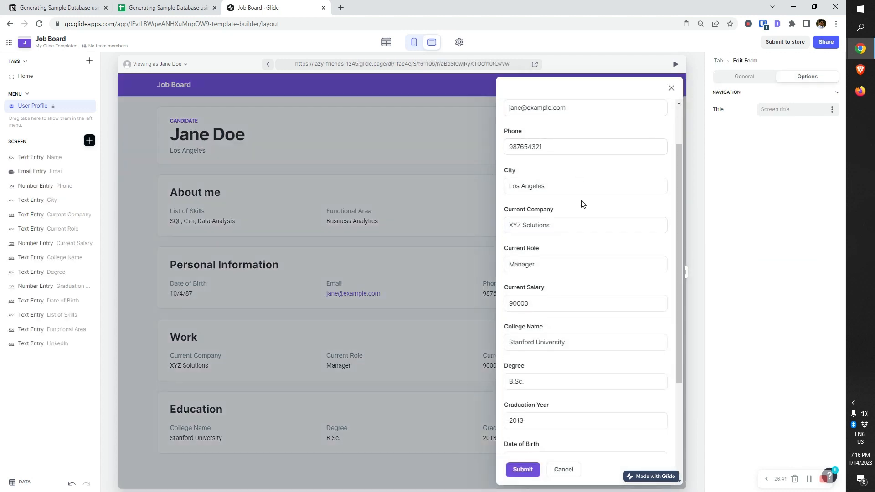
left_click(45, 188)
left_click(89, 186)
left_click(89, 140)
type("phone")
left_click_drag(118, 112, 48, 186)
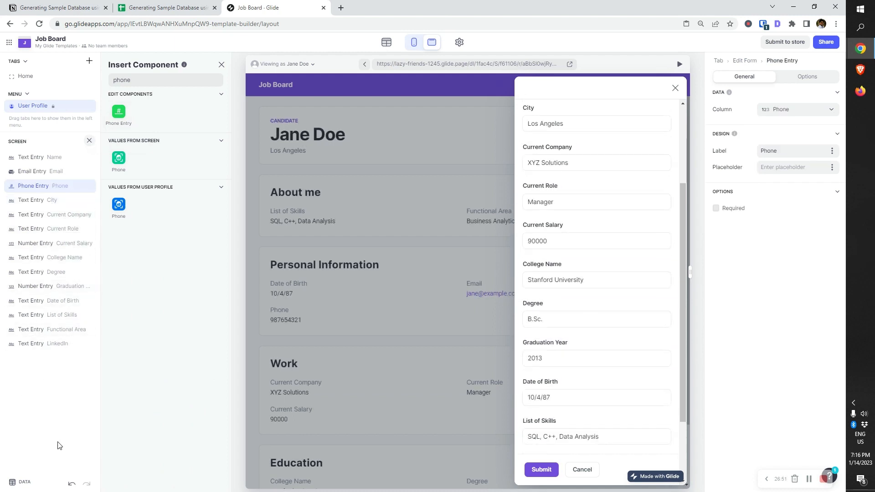
Set the edit form's screen title to Edit profile, then close the form and the component picker
left_click(58, 388)
scroll(566, 346, "down", 3)
scroll(605, 362, "up", 5)
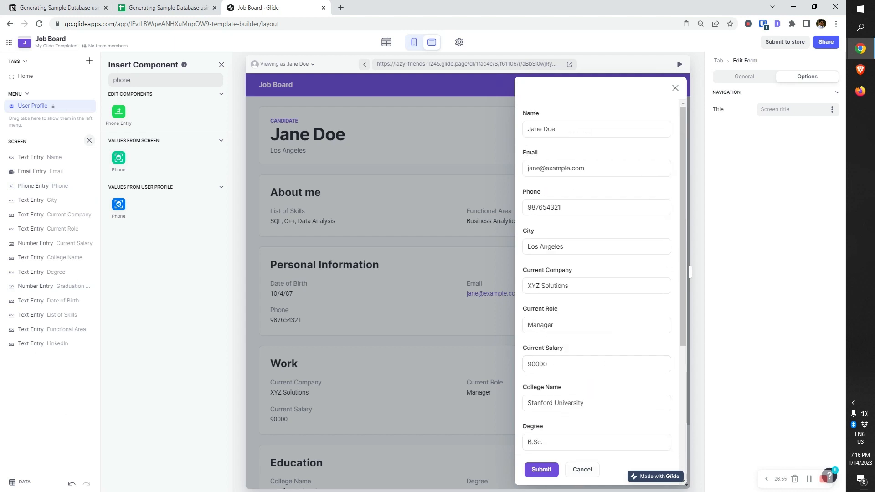
type("Edit profile")
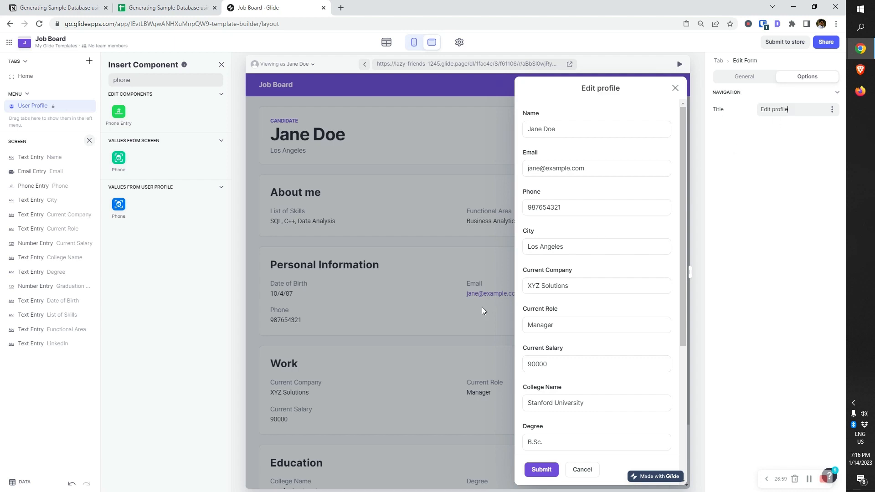
left_click(582, 469)
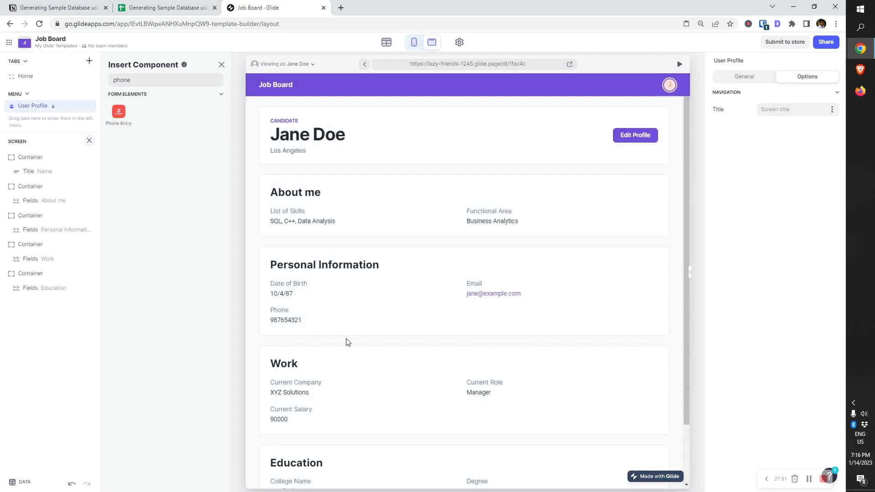
left_click(221, 64)
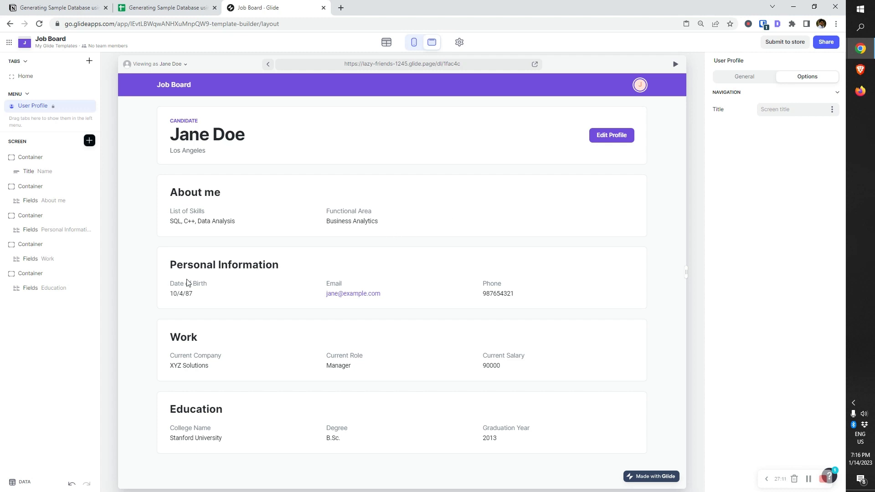
Set the background of the first container, which holds the name title, to Dark
left_click(27, 160)
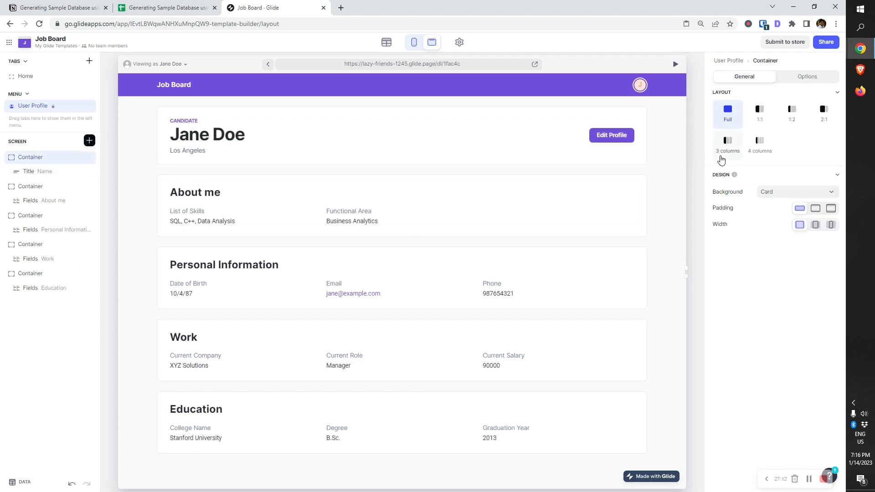
left_click(792, 193)
left_click(770, 261)
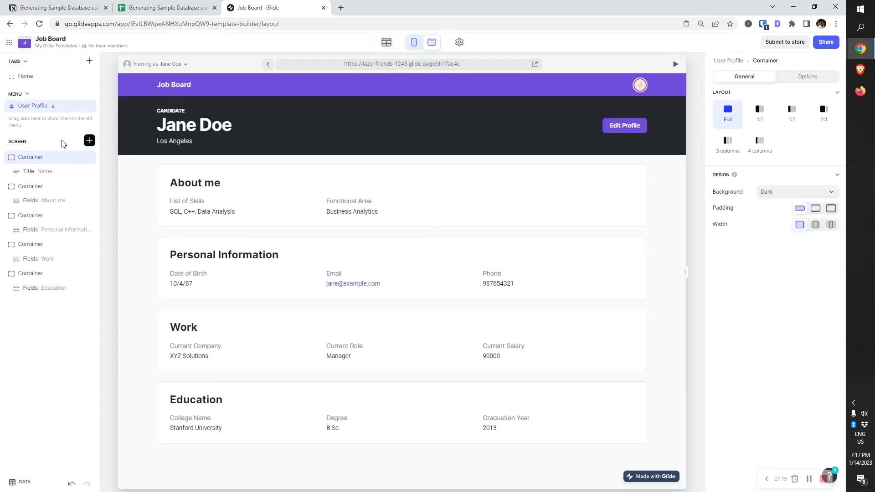
Go to the Home screen and set the title of the Jobs collection to Open jobs
left_click(165, 85)
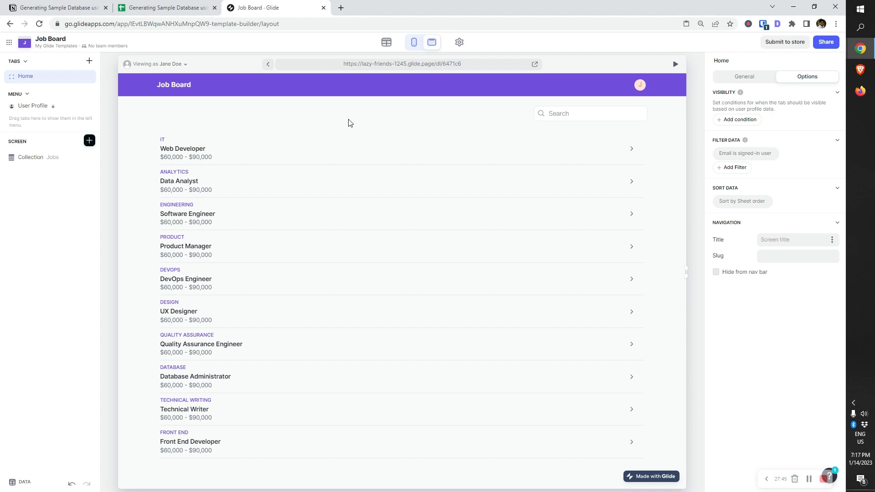
left_click(45, 158)
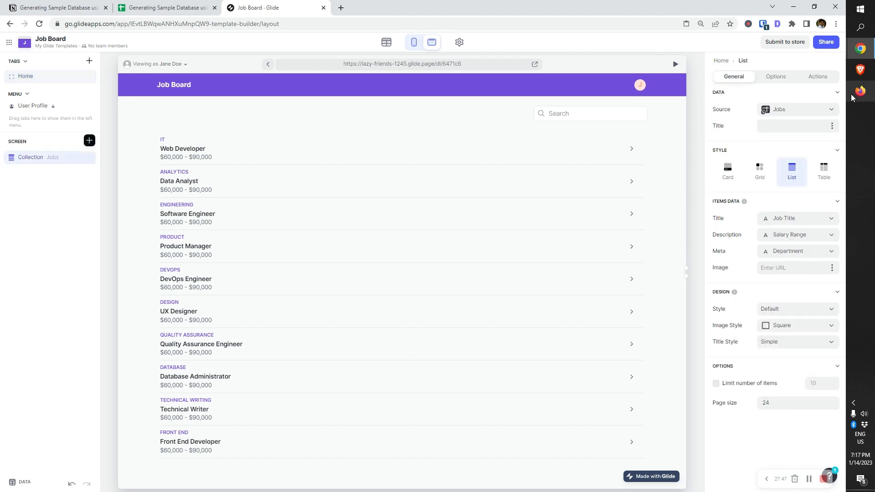
left_click(795, 110)
left_click(790, 120)
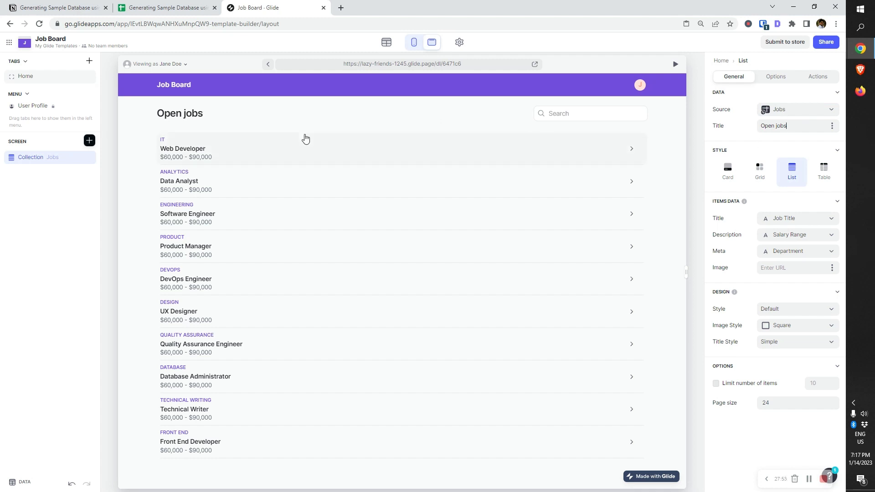
Check the Data Analyst job's detail screen, return to Home and preview the open jobs list in phone and desktop layouts
left_click(267, 184)
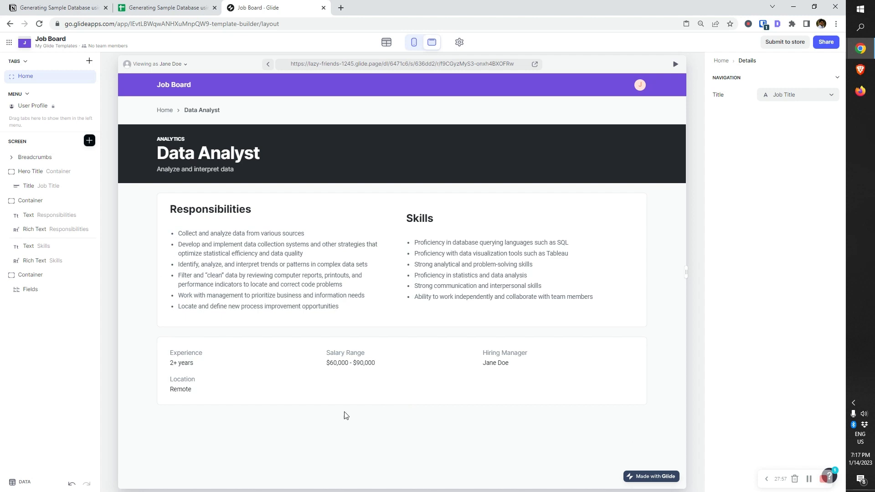
left_click(165, 110)
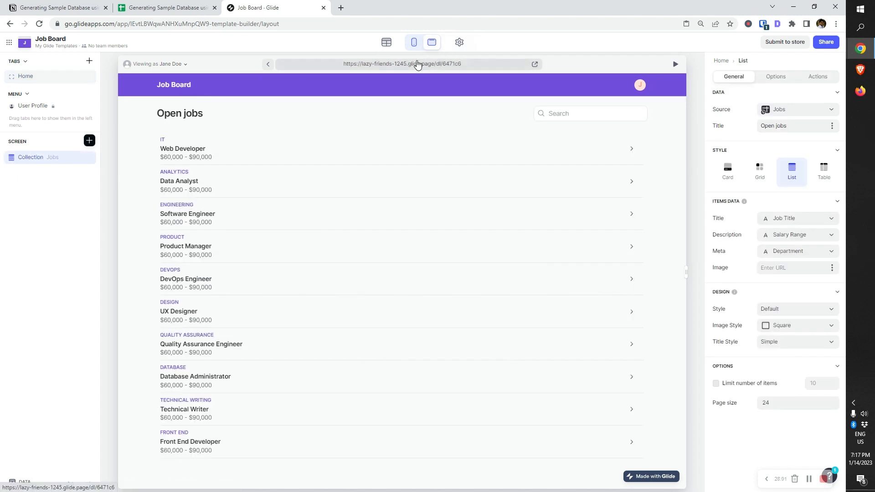
left_click(419, 43)
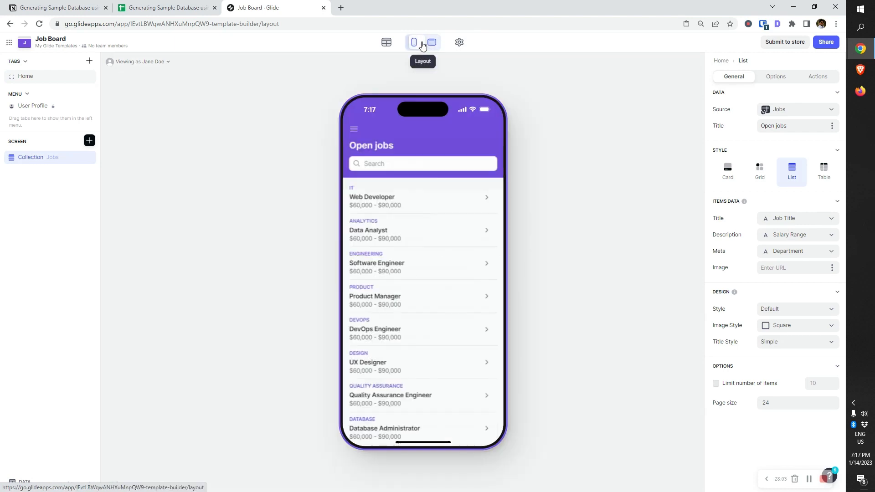
left_click(432, 43)
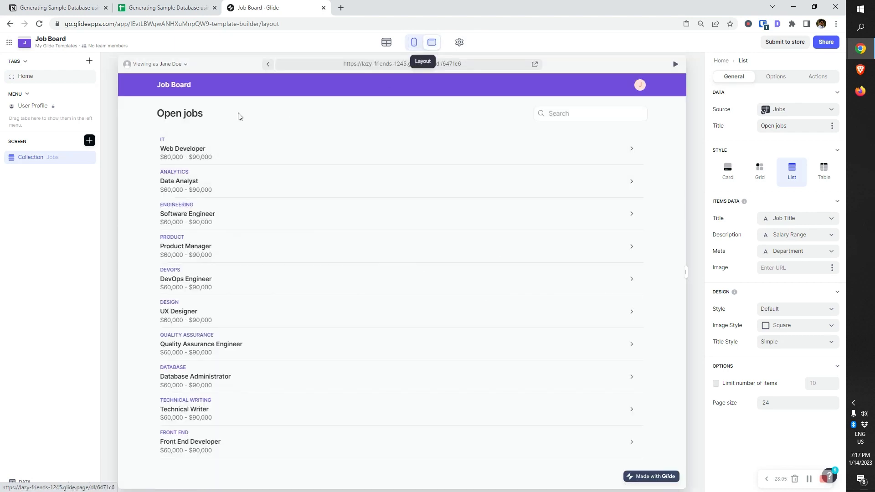
left_click(638, 85)
left_click(605, 103)
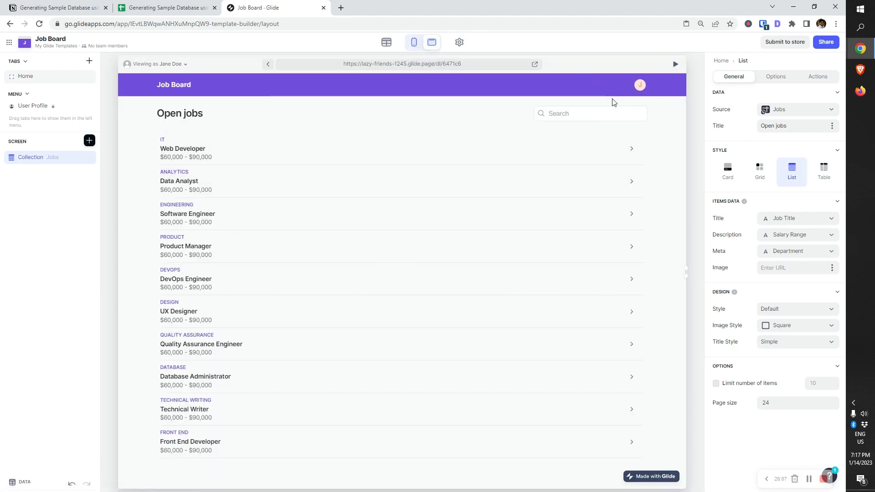
left_click(181, 92)
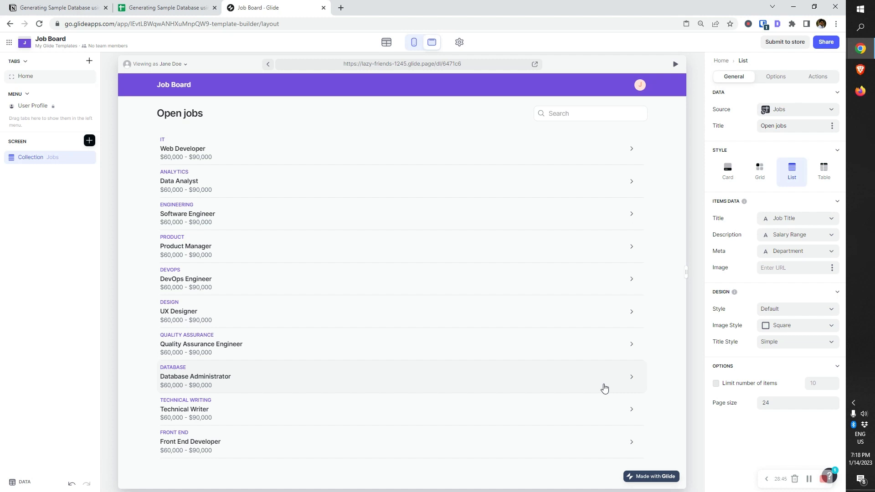
Preview the open jobs list in the phone layout and check the app's navigation menu
left_click(411, 42)
scroll(413, 273, "down", 5)
scroll(414, 271, "up", 3)
left_click(354, 128)
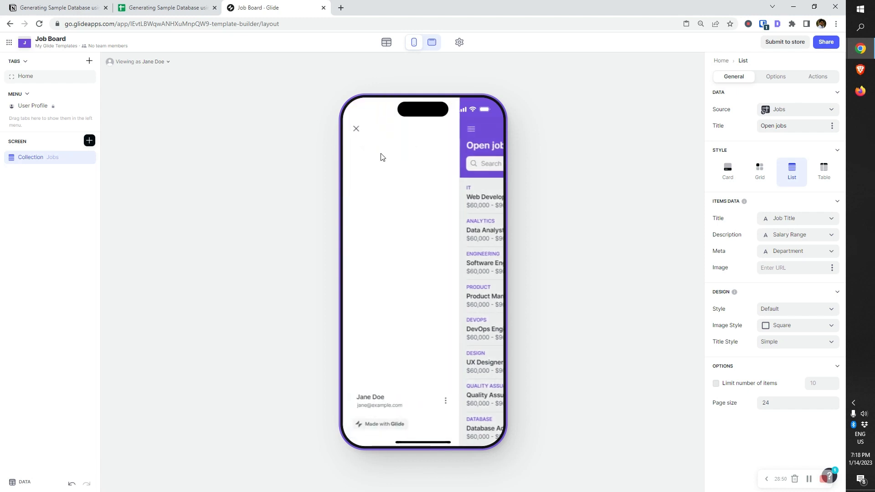
left_click(357, 130)
left_click(357, 130)
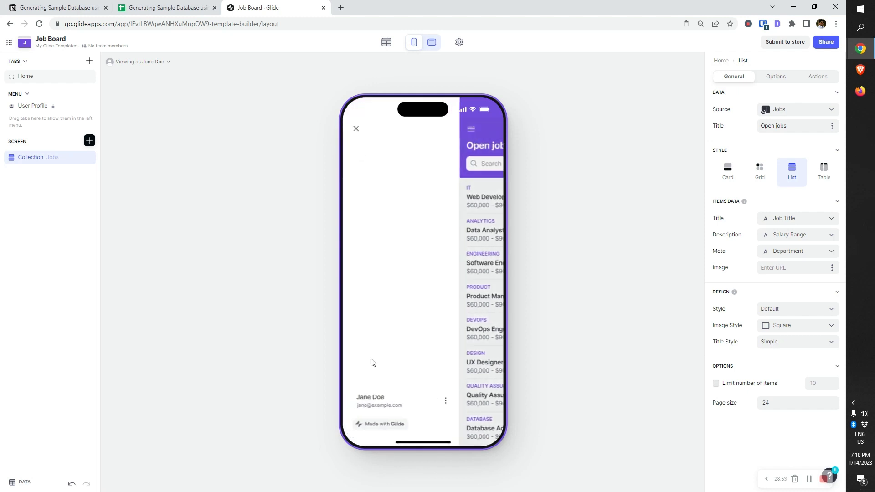
Review the whole user profile screen in the phone preview and return to the Home screen in the desktop layout
left_click(384, 415)
scroll(461, 296, "down", 4)
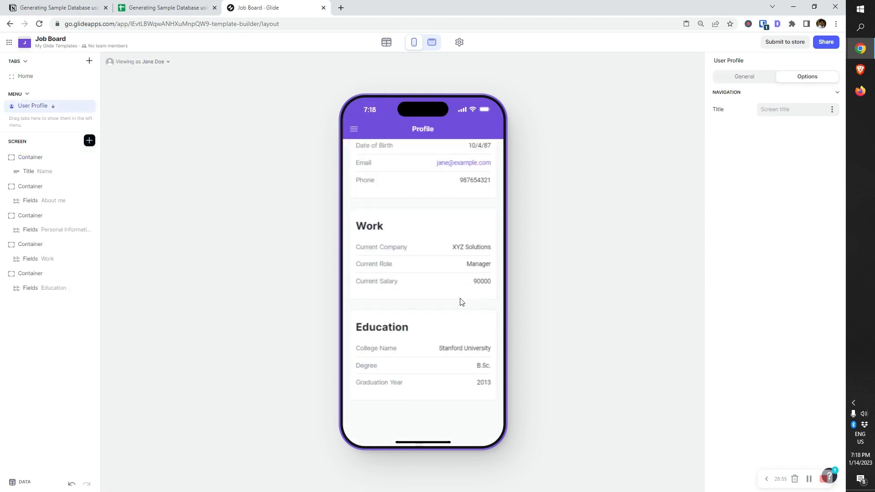
scroll(460, 301, "up", 4)
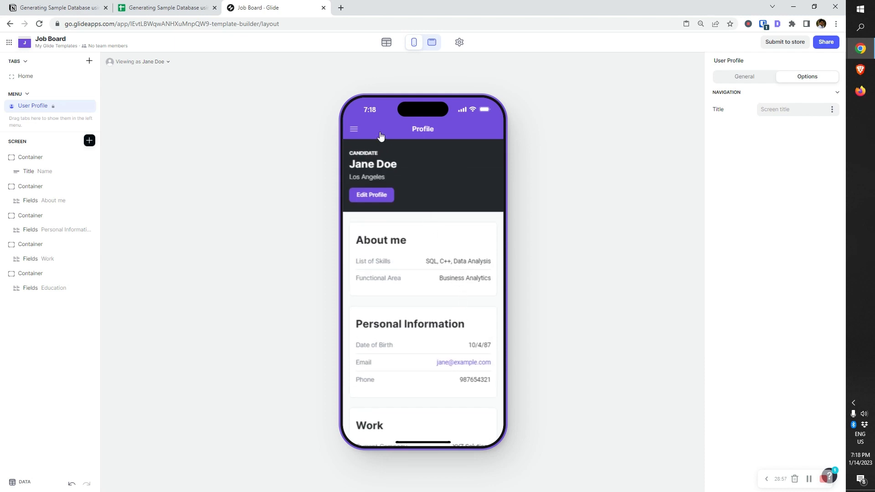
left_click(355, 129)
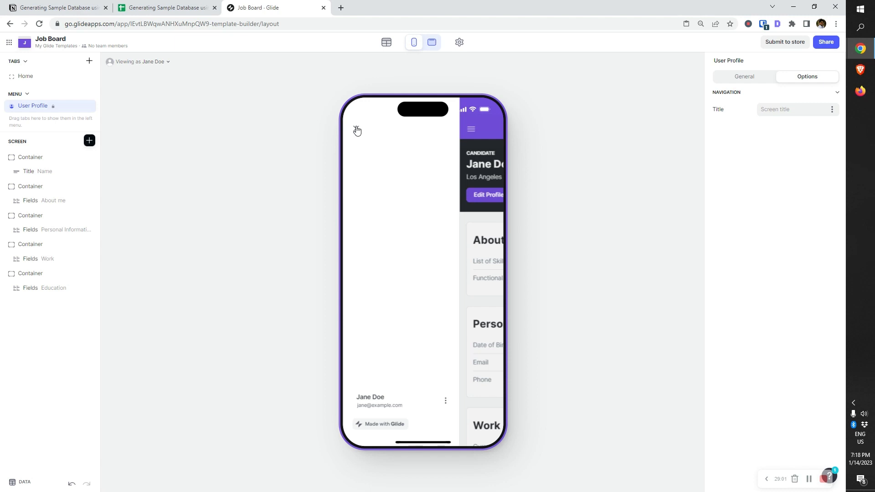
left_click(356, 131)
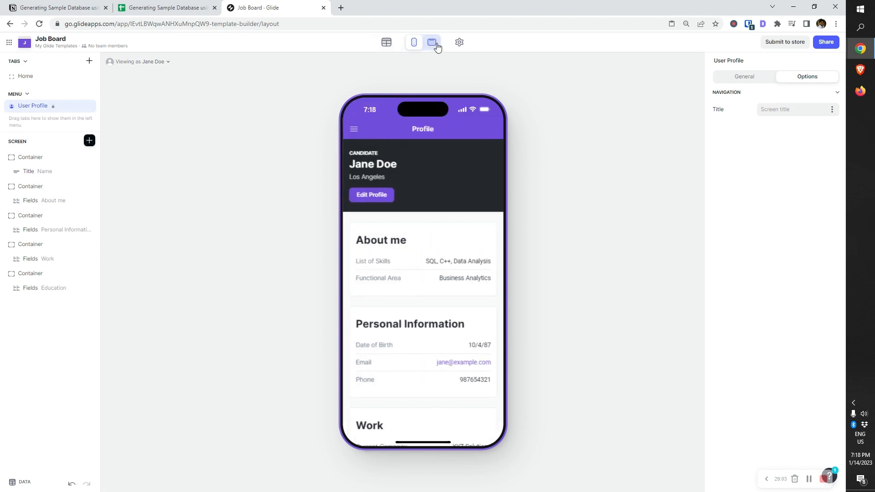
left_click(432, 42)
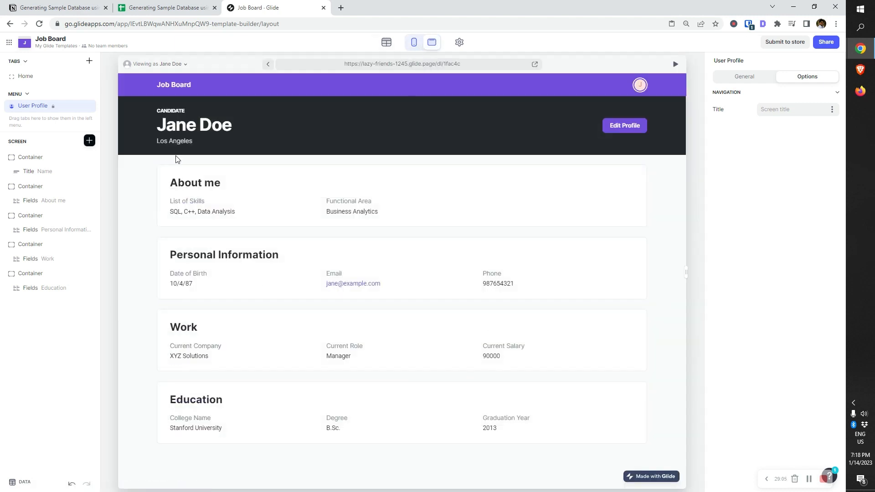
left_click(176, 89)
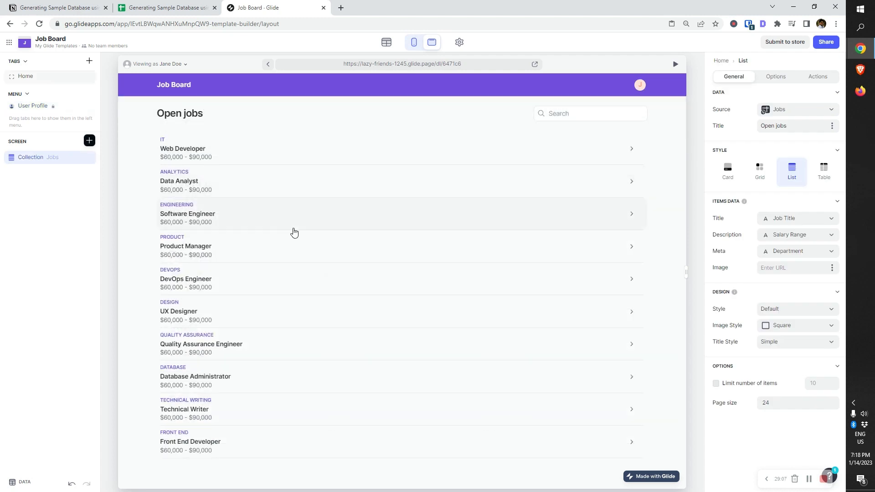